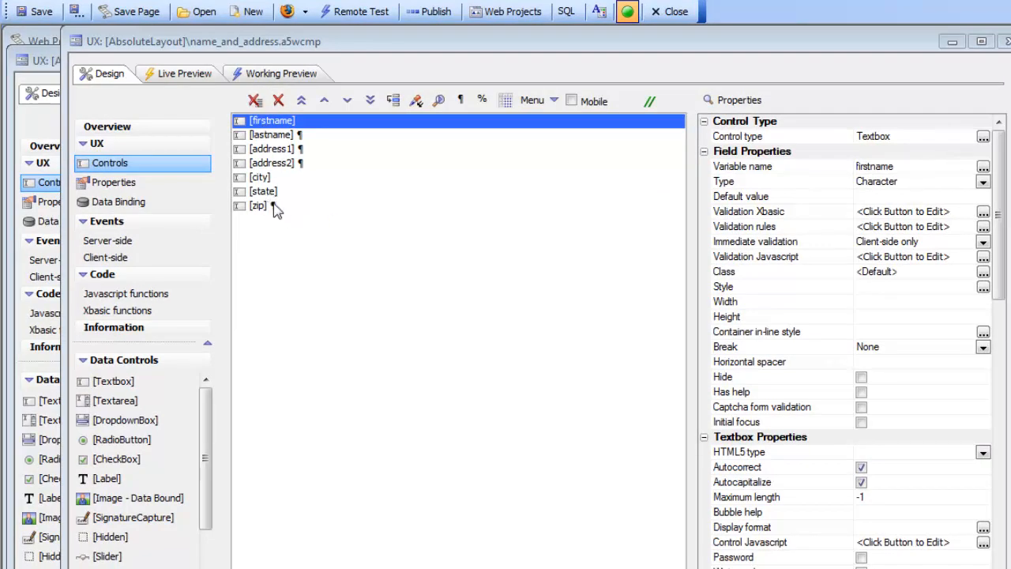
# - Preview the name_and_address component and the pdf_1040 form, and try the form's taxpayer and spouse name fields on Page1
pyautogui.click(278, 75)
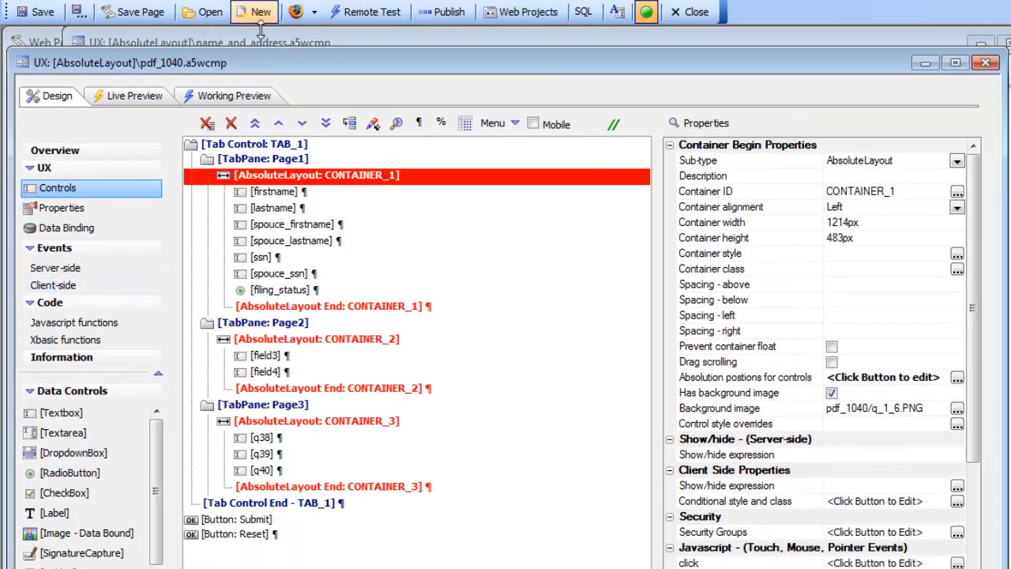
pyautogui.click(226, 99)
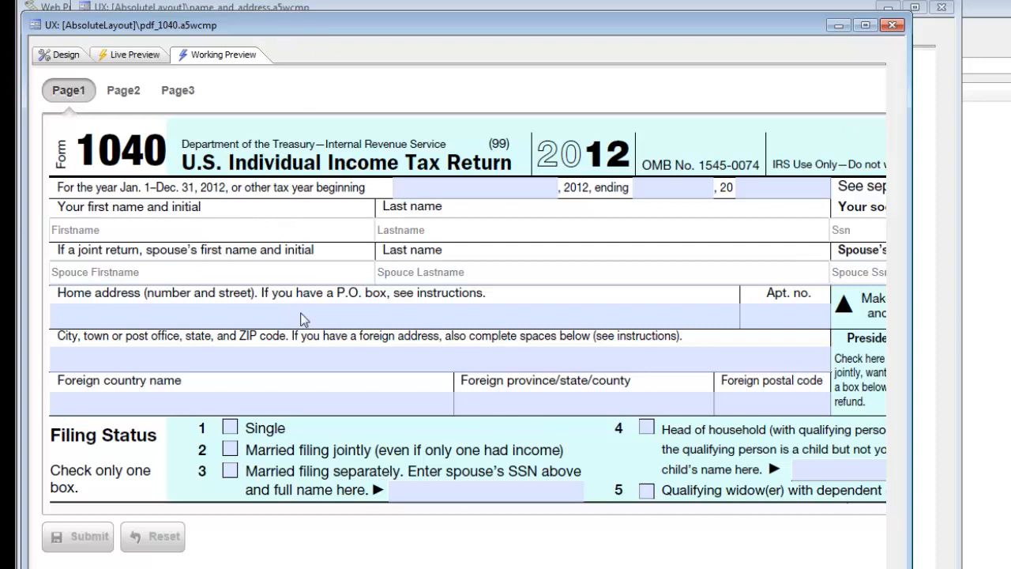
pyautogui.click(172, 231)
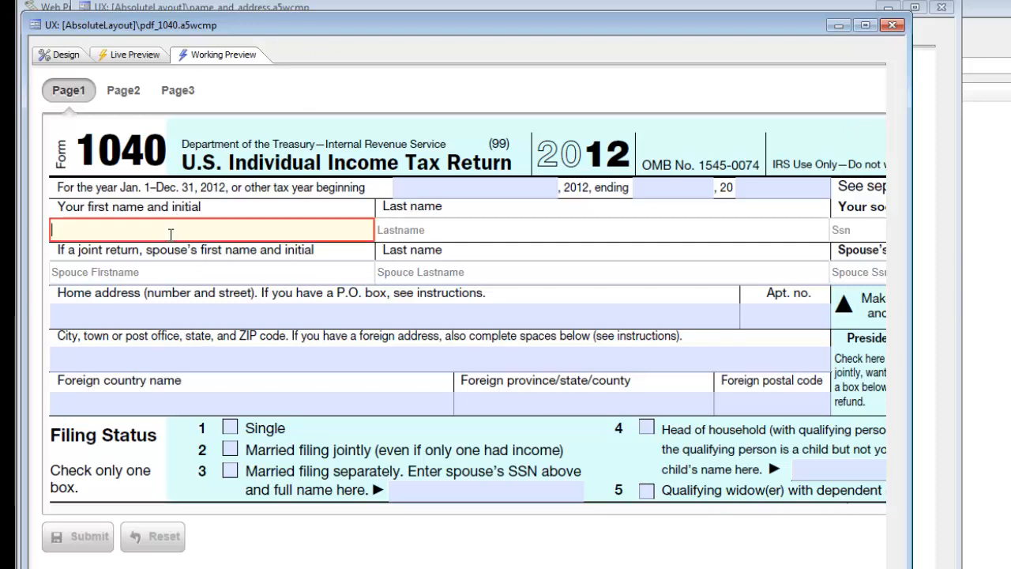
pyautogui.click(455, 235)
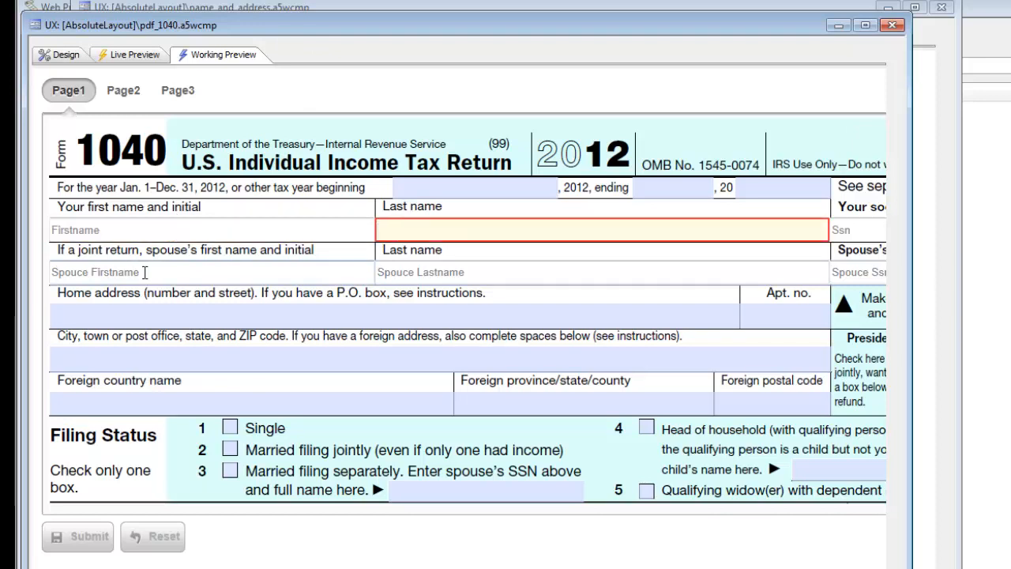
pyautogui.click(138, 270)
pyautogui.click(456, 274)
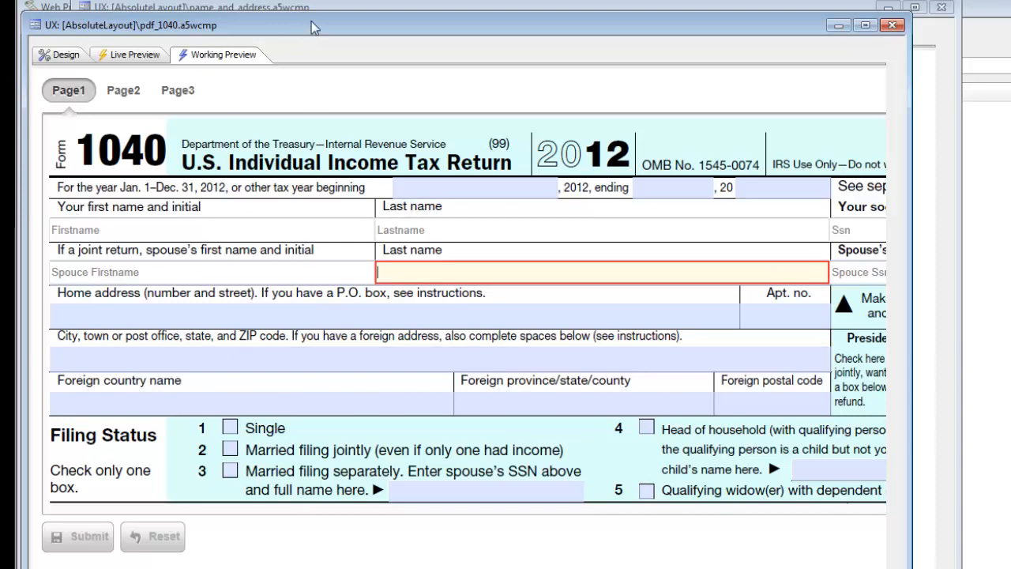
pyautogui.moveTo(311, 21); pyautogui.dragTo(707, 112)
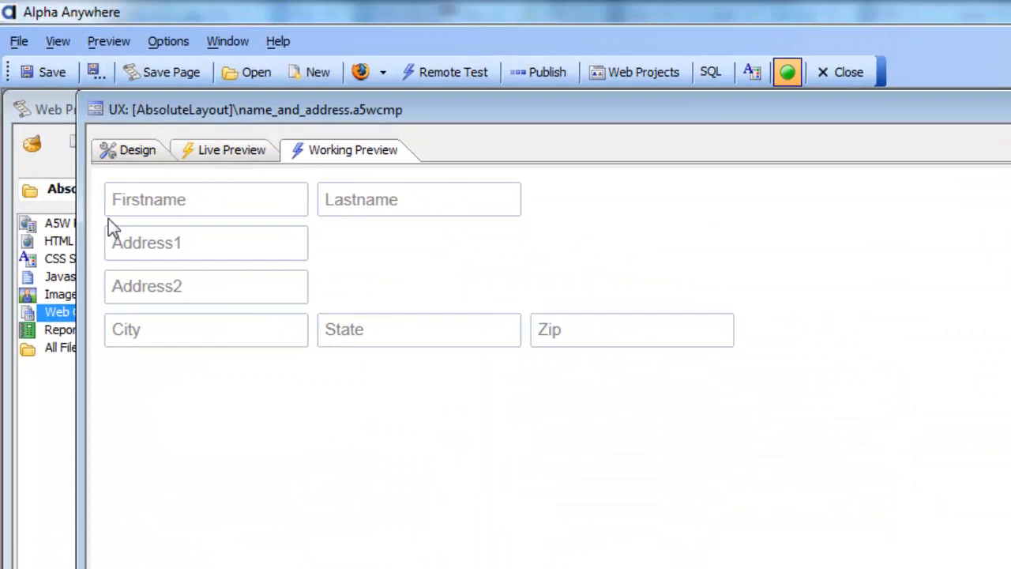
# - Wrap all seven controls of name_and_address, from firstname to zip, in a new container of type AbsoluteLayout
pyautogui.click(128, 150)
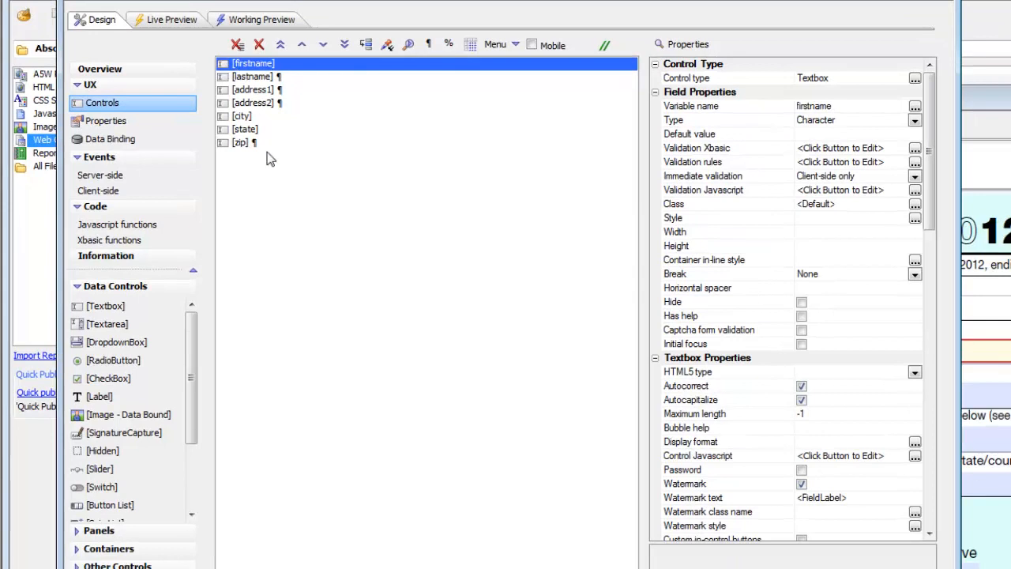
pyautogui.moveTo(265, 72); pyautogui.dragTo(263, 149)
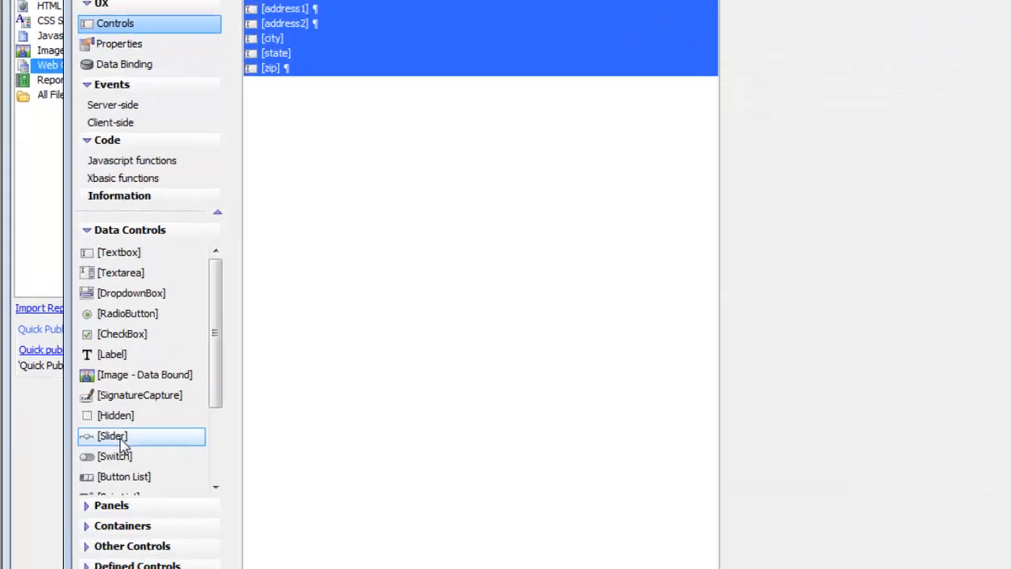
pyautogui.click(122, 525)
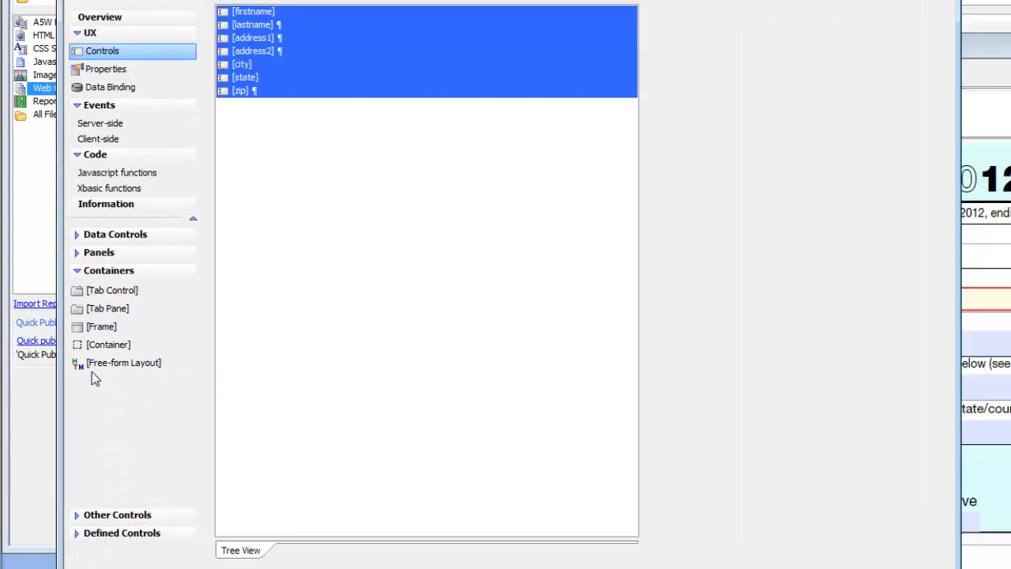
pyautogui.click(100, 351)
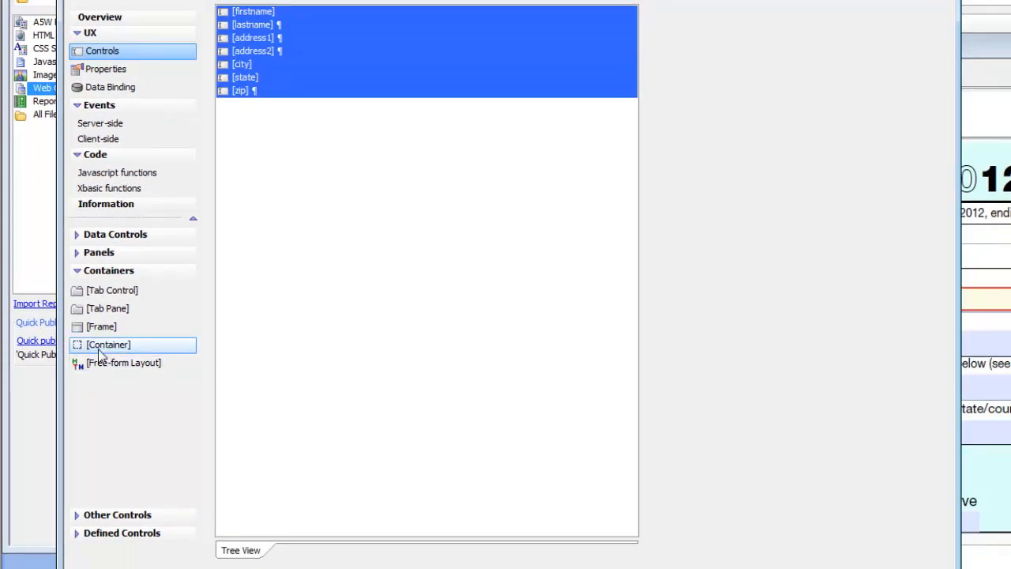
pyautogui.doubleClick(101, 352)
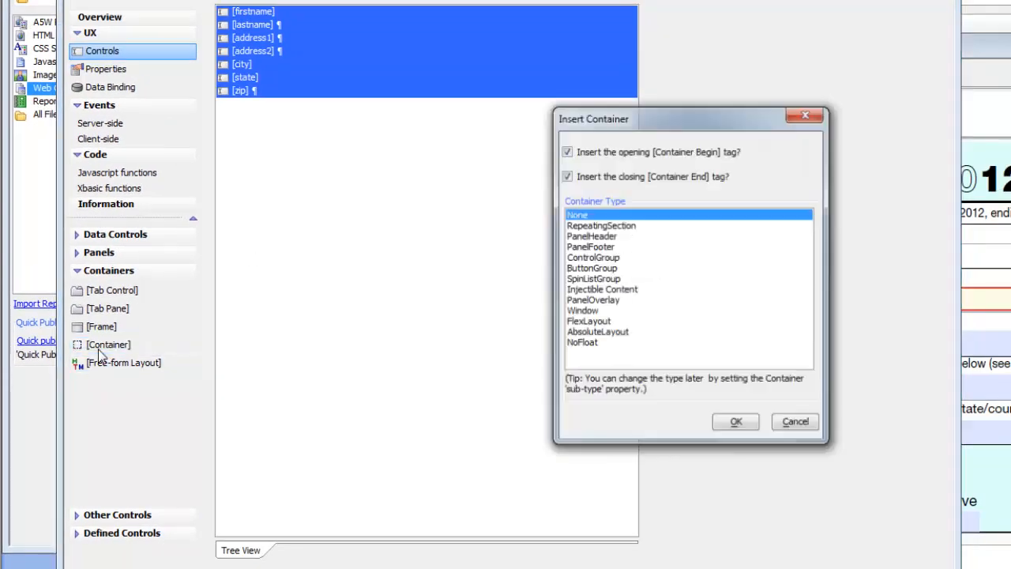
pyautogui.click(582, 333)
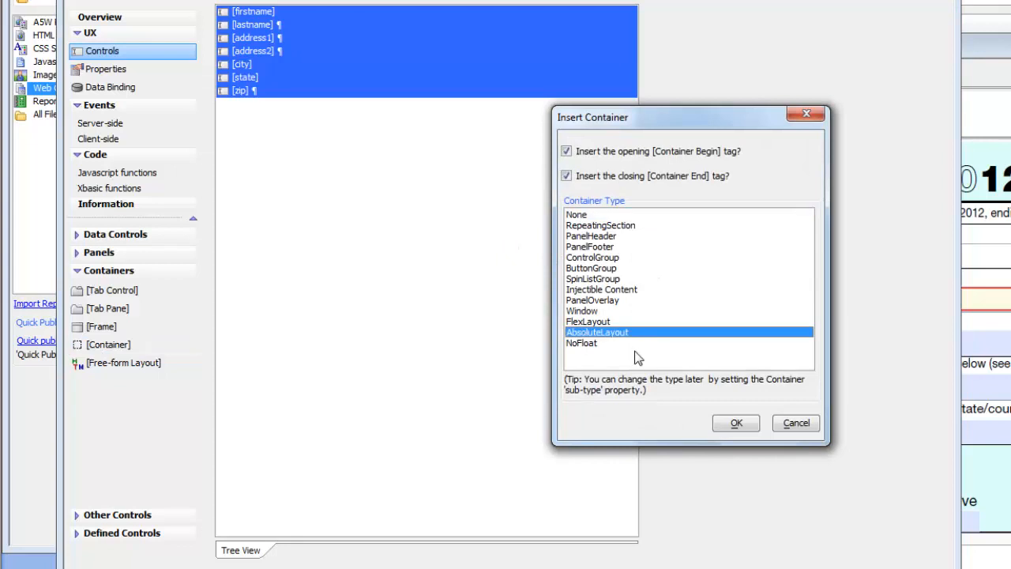
pyautogui.click(730, 426)
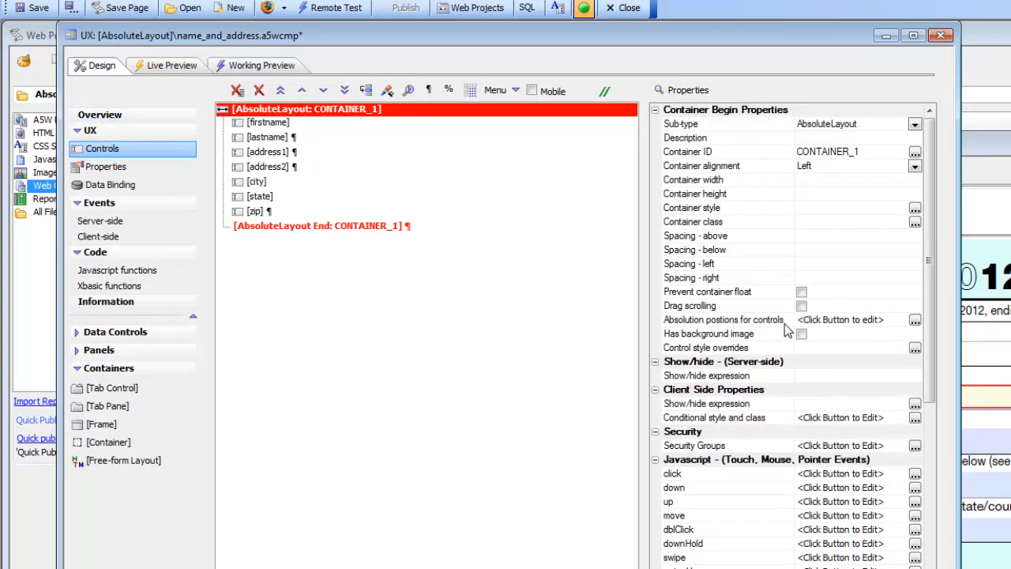
# - Check the working preview of name_and_address before any controls are positioned, and return to the design view
pyautogui.click(687, 320)
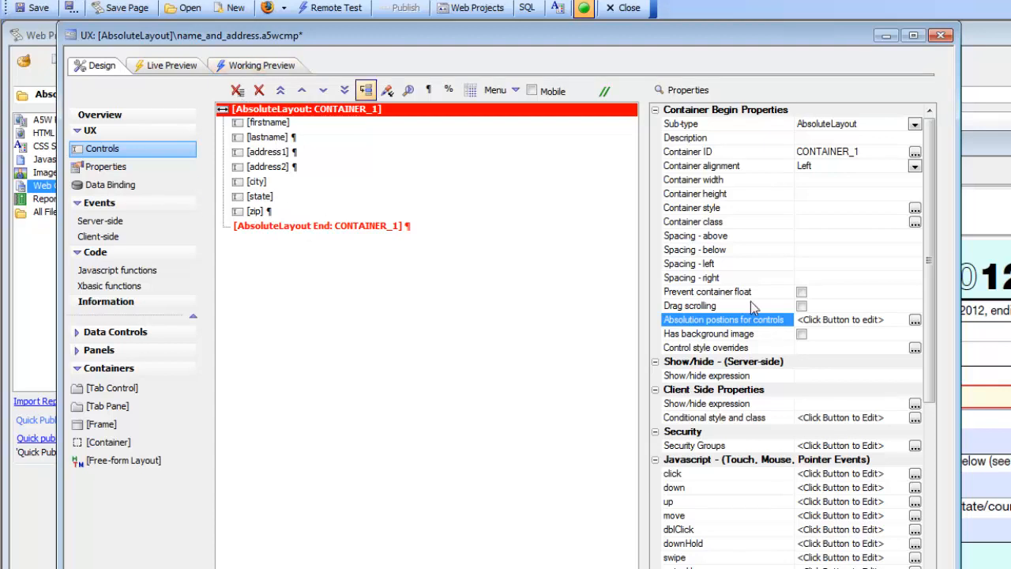
pyautogui.click(268, 70)
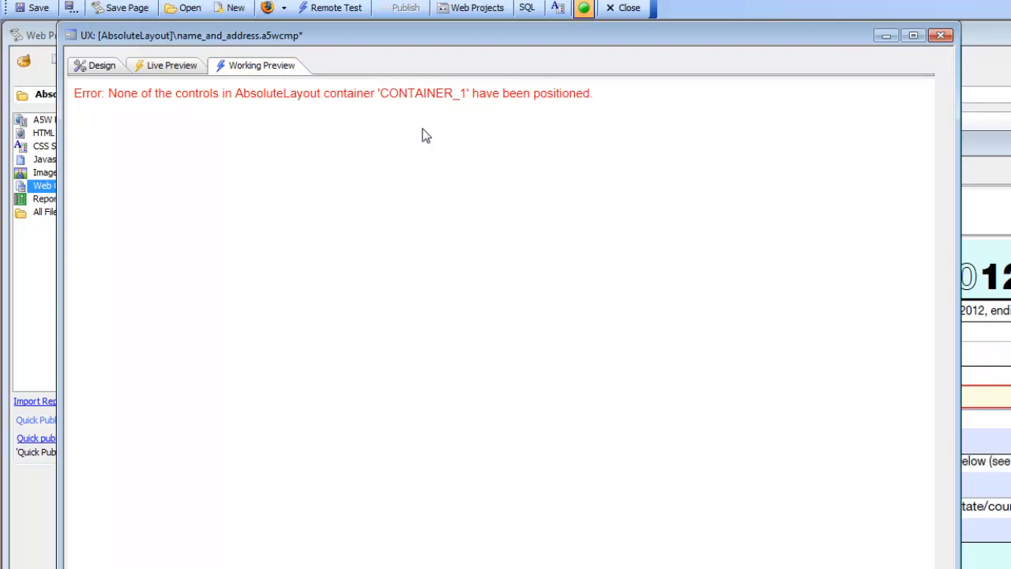
pyautogui.click(111, 69)
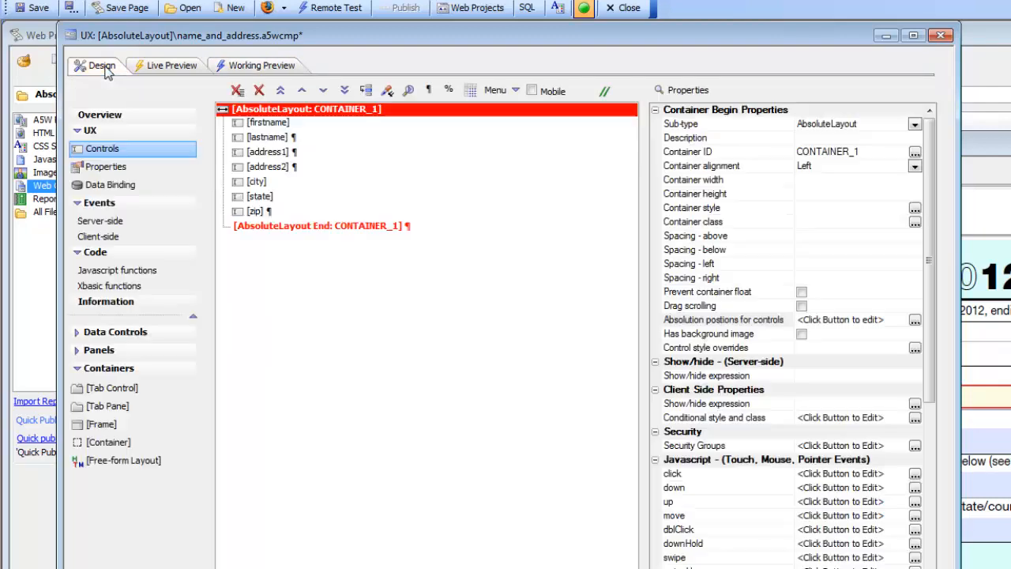
# - Open the absolute position editor for CONTAINER_1 and resize its layout area to about 400 x 295 px
pyautogui.click(915, 321)
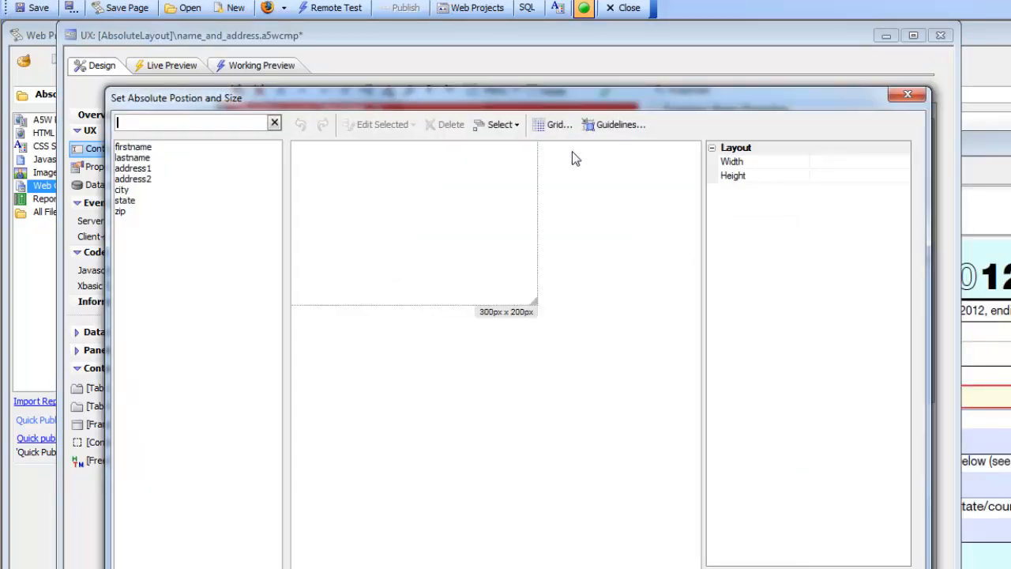
pyautogui.moveTo(513, 107); pyautogui.dragTo(447, 60)
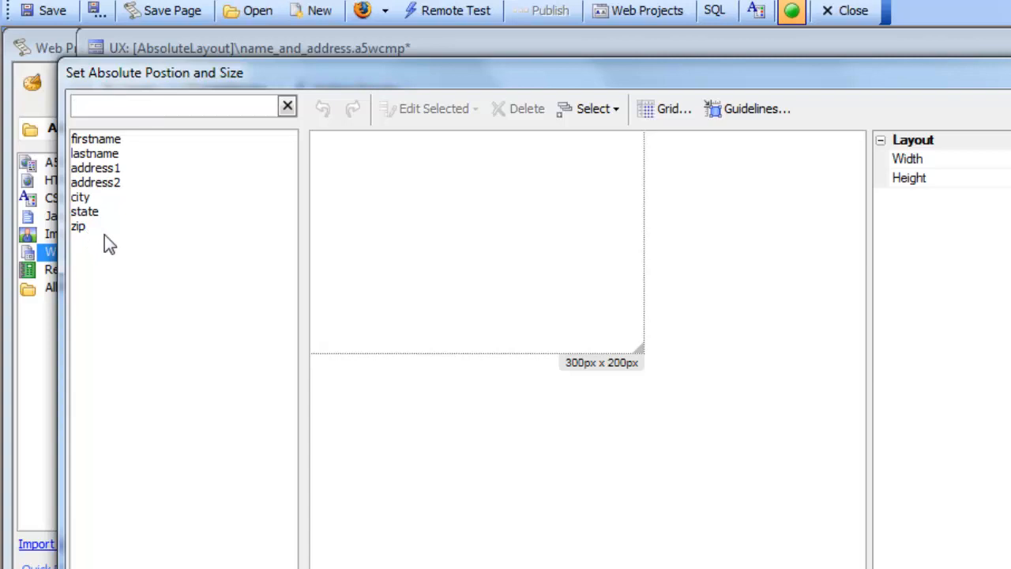
pyautogui.moveTo(259, 84); pyautogui.dragTo(394, 376)
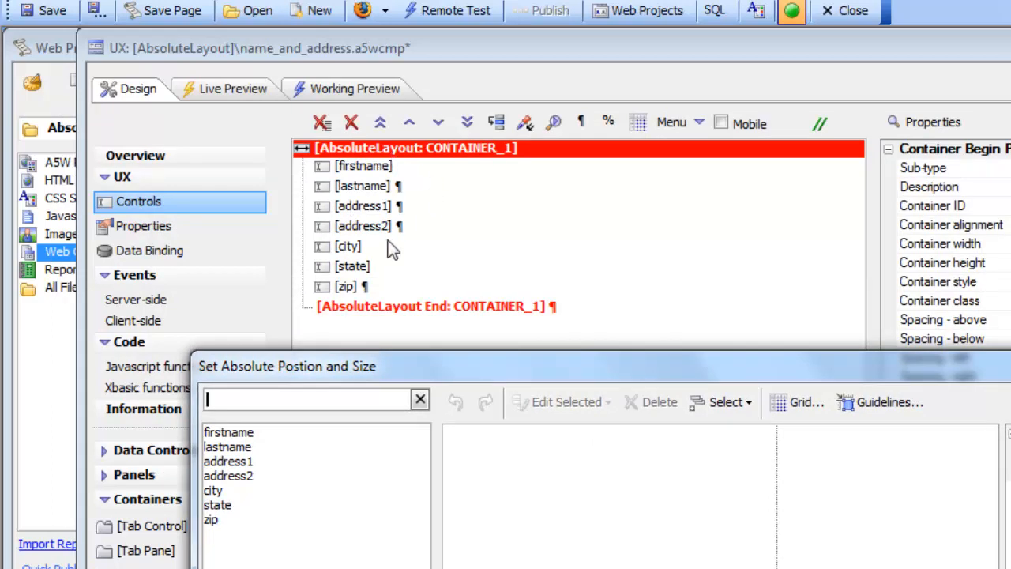
pyautogui.moveTo(595, 373); pyautogui.dragTo(551, 349)
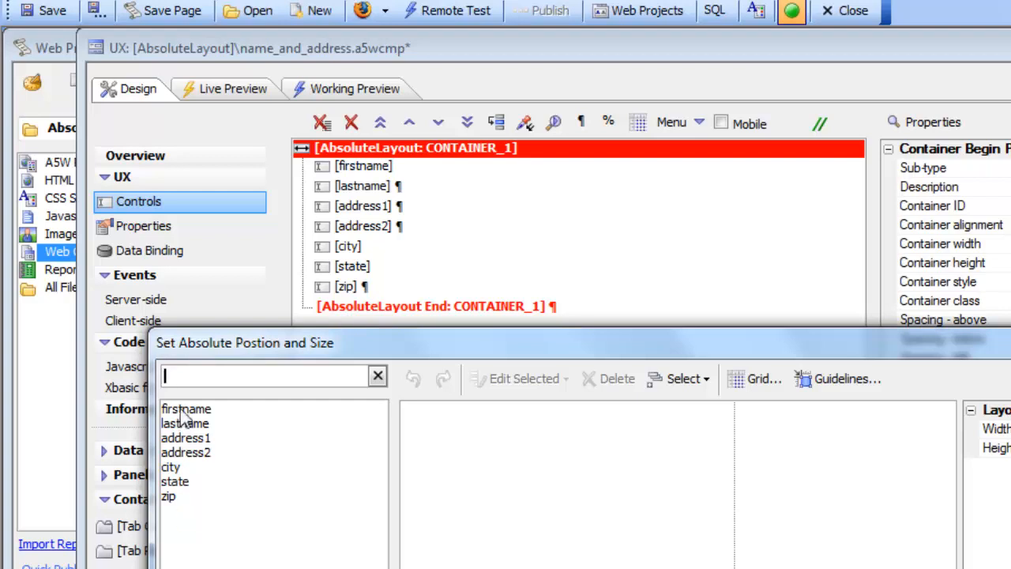
pyautogui.moveTo(416, 352); pyautogui.dragTo(362, 353)
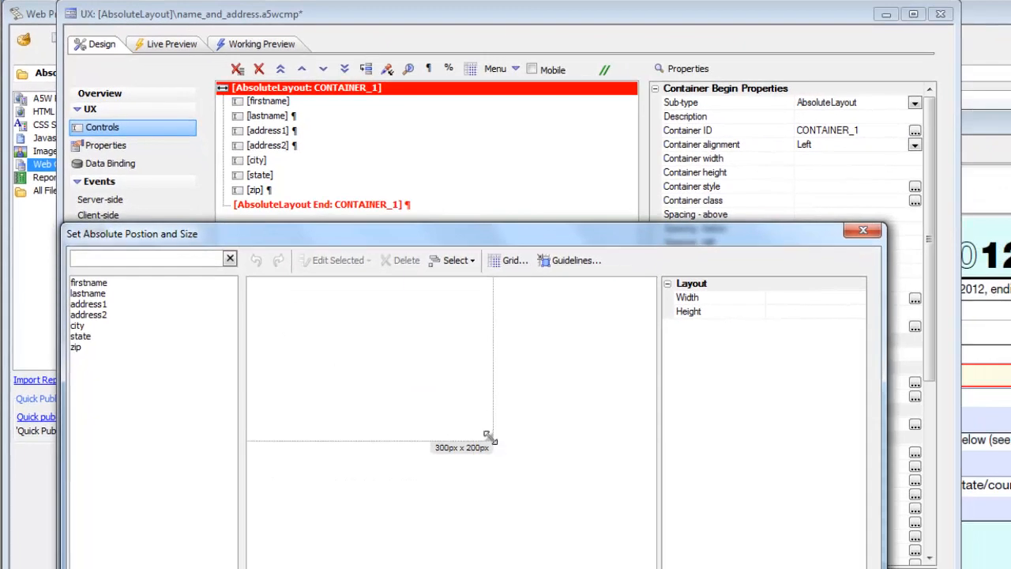
pyautogui.moveTo(488, 437); pyautogui.dragTo(575, 518)
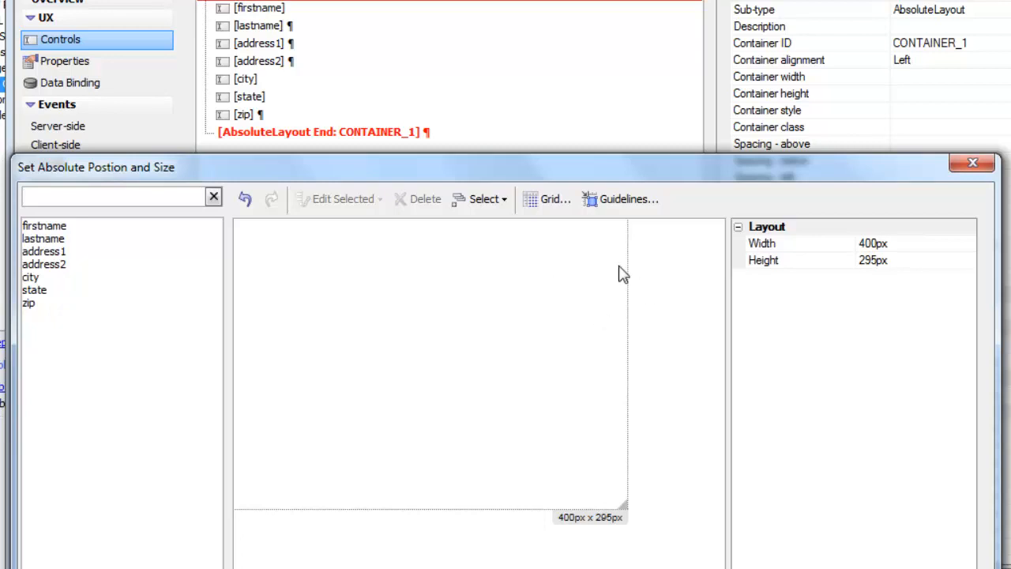
# - Draw the firstname control about 171 x 31 px in the layout area and move it to left 11, top 25
pyautogui.click(35, 229)
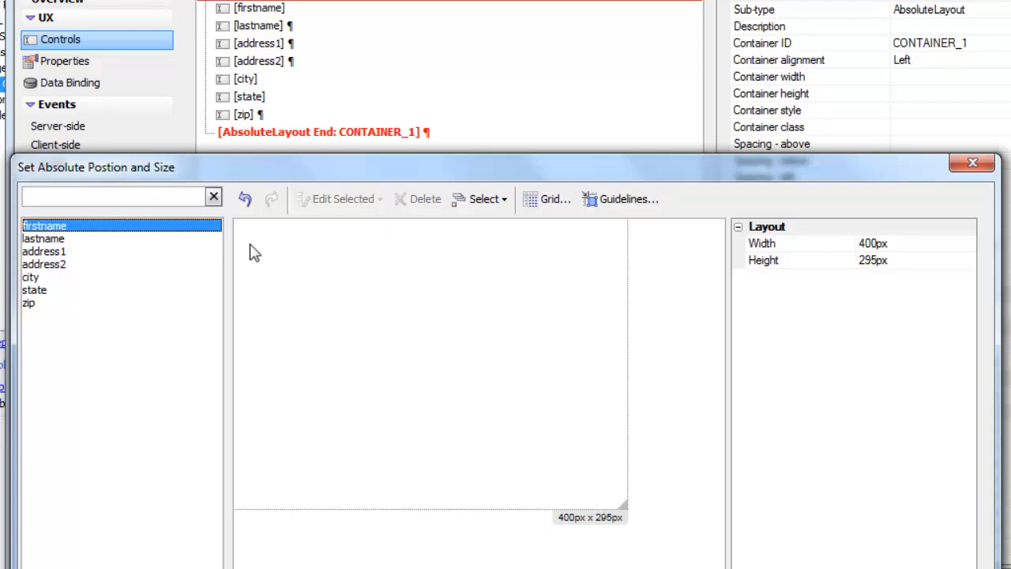
pyautogui.moveTo(248, 243); pyautogui.dragTo(422, 282)
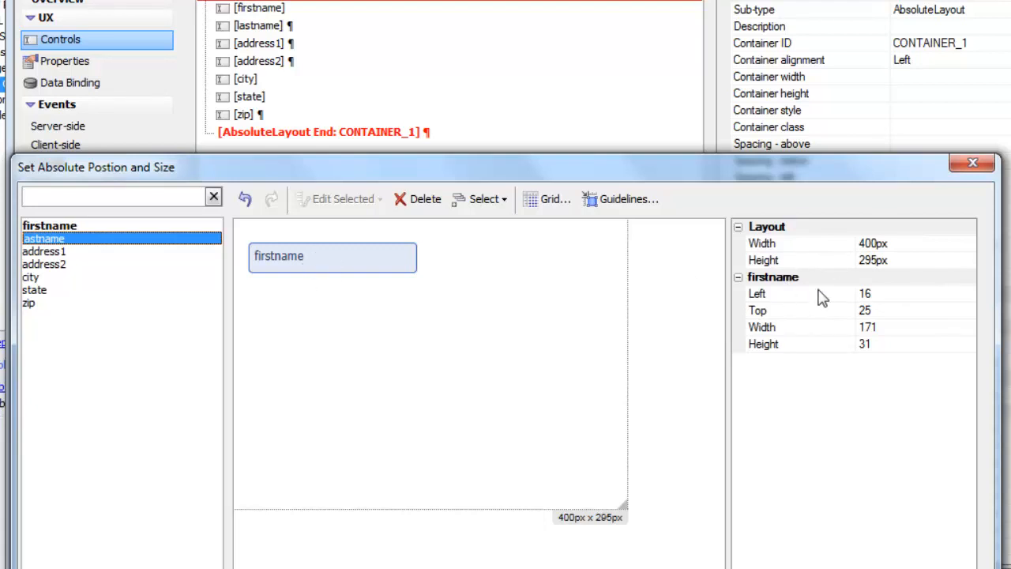
pyautogui.click(372, 257)
pyautogui.moveTo(371, 257)
pyautogui.mouseDown()
pyautogui.moveTo(369, 245)
pyautogui.moveTo(375, 260)
pyautogui.moveTo(366, 253)
pyautogui.mouseUp()
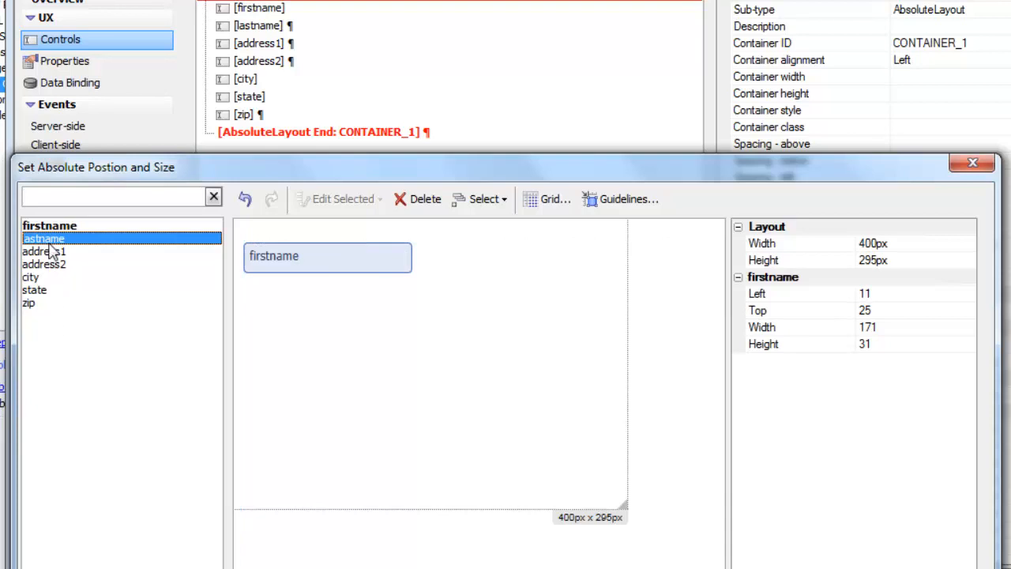
# - Draw the lastname control beside firstname, about 193 x 31 px at left 199, top 25, and compare both controls' dimensions
pyautogui.moveTo(431, 248); pyautogui.dragTo(560, 283)
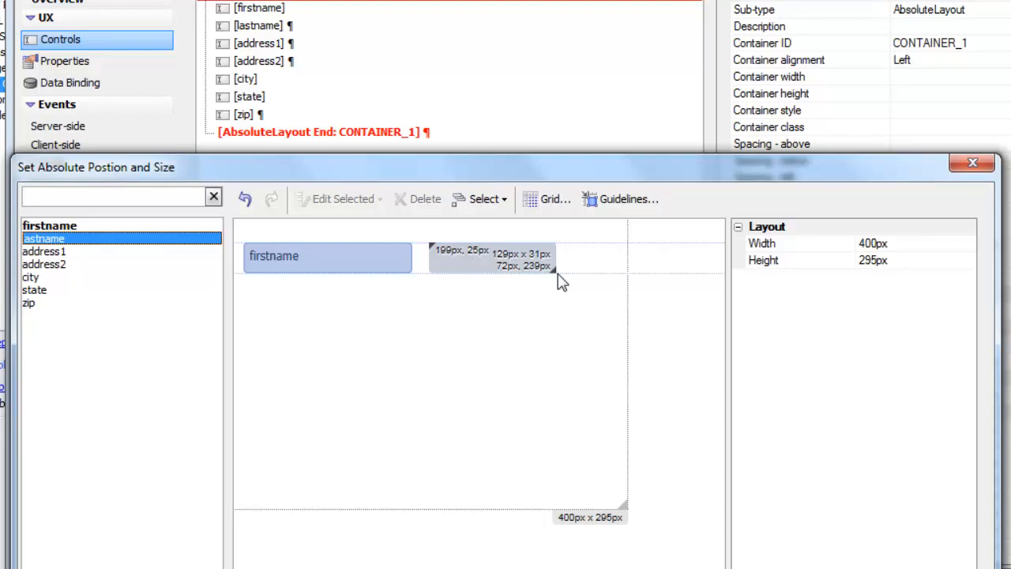
pyautogui.moveTo(559, 282); pyautogui.dragTo(625, 279)
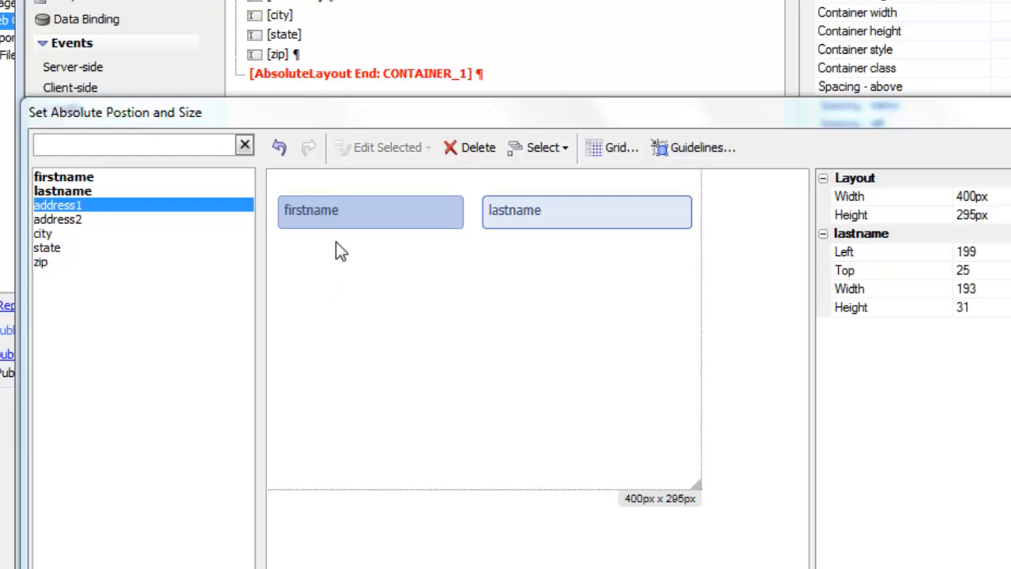
pyautogui.click(361, 215)
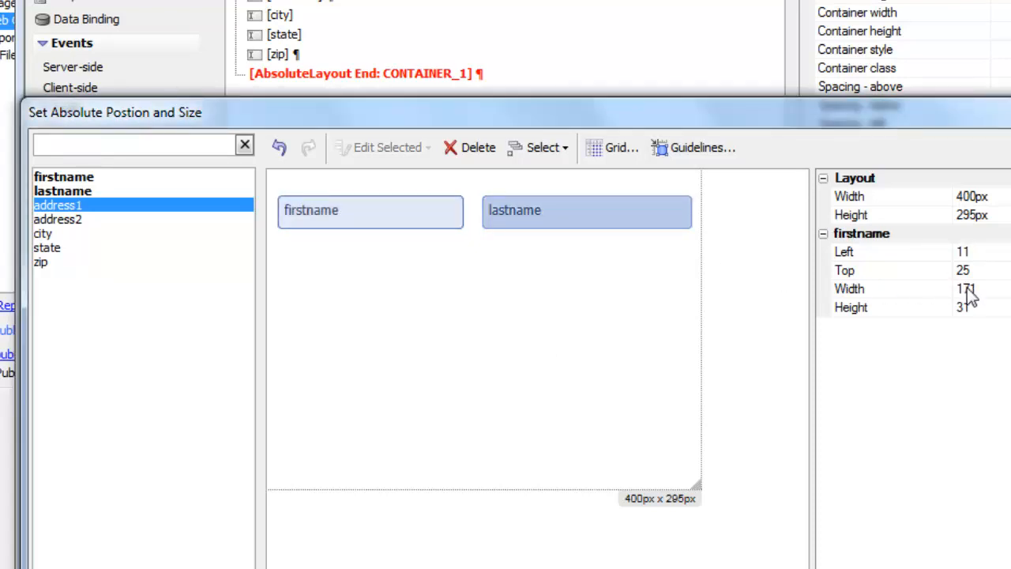
pyautogui.click(537, 208)
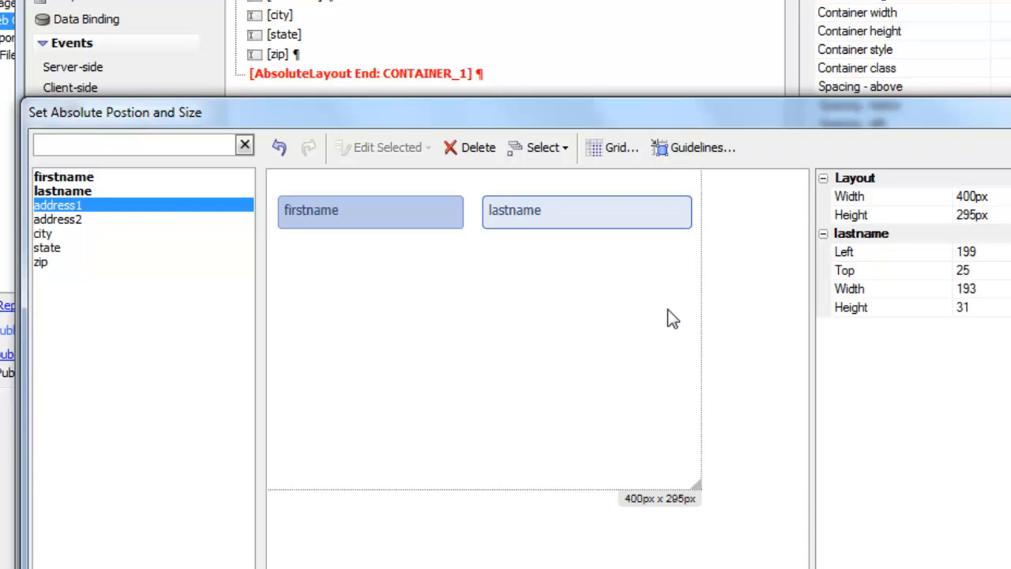
# - Match the size of lastname to firstname, using the first selected control as reference, and clear the selection
pyautogui.click(367, 212)
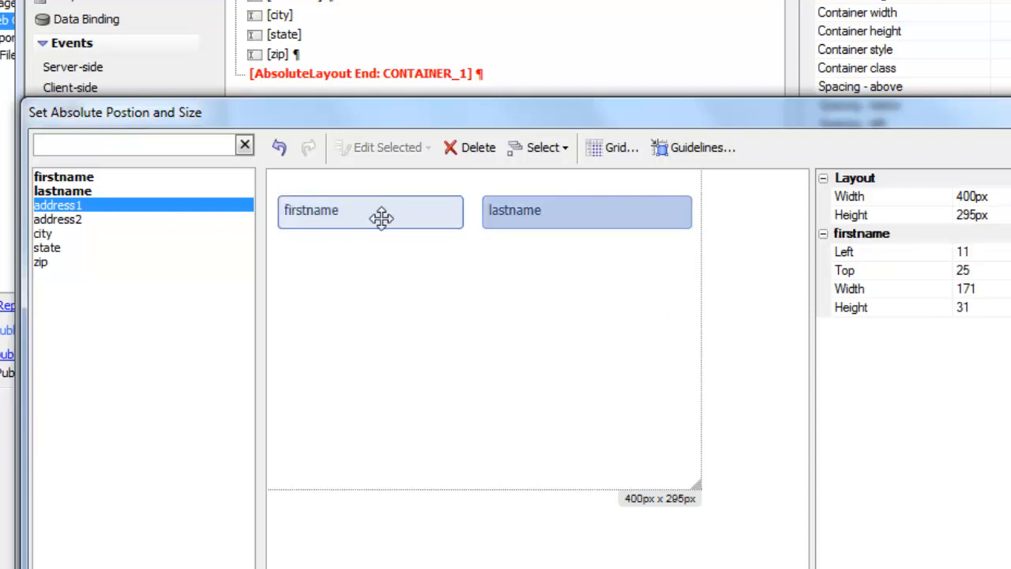
pyautogui.keyDown('ctrl'); pyautogui.click(549, 213); pyautogui.keyUp('ctrl')
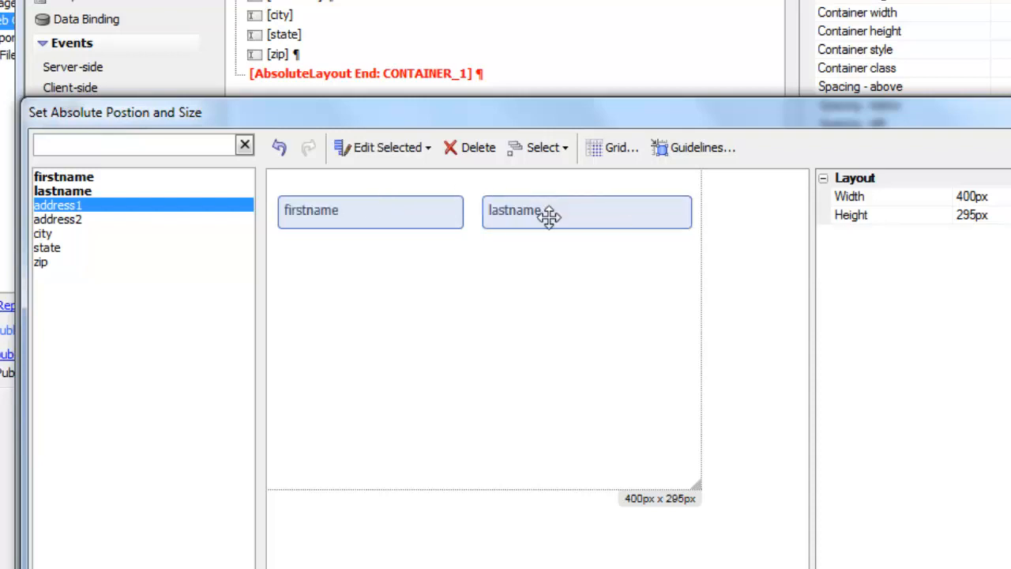
pyautogui.click(401, 157)
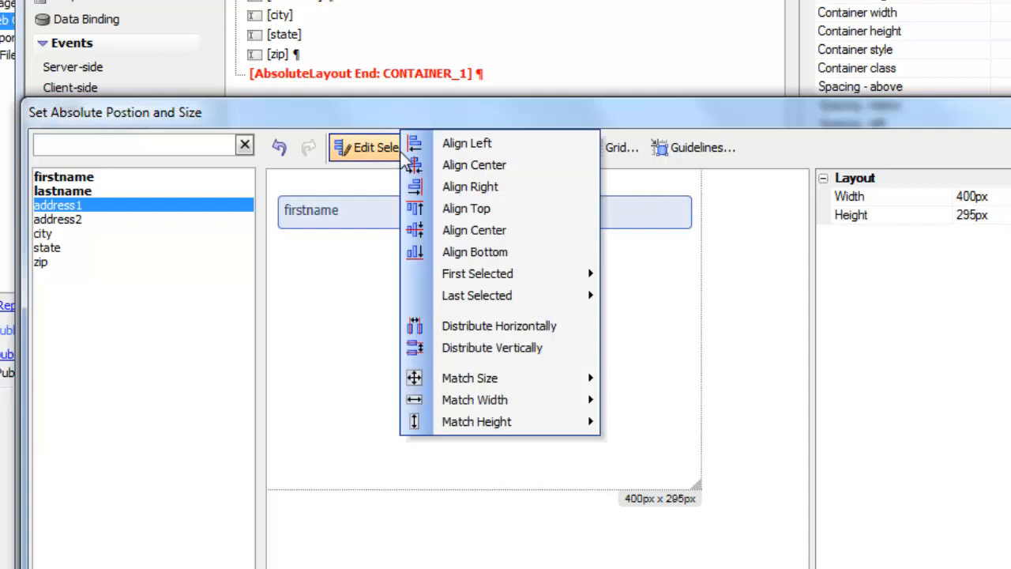
pyautogui.moveTo(484, 380)
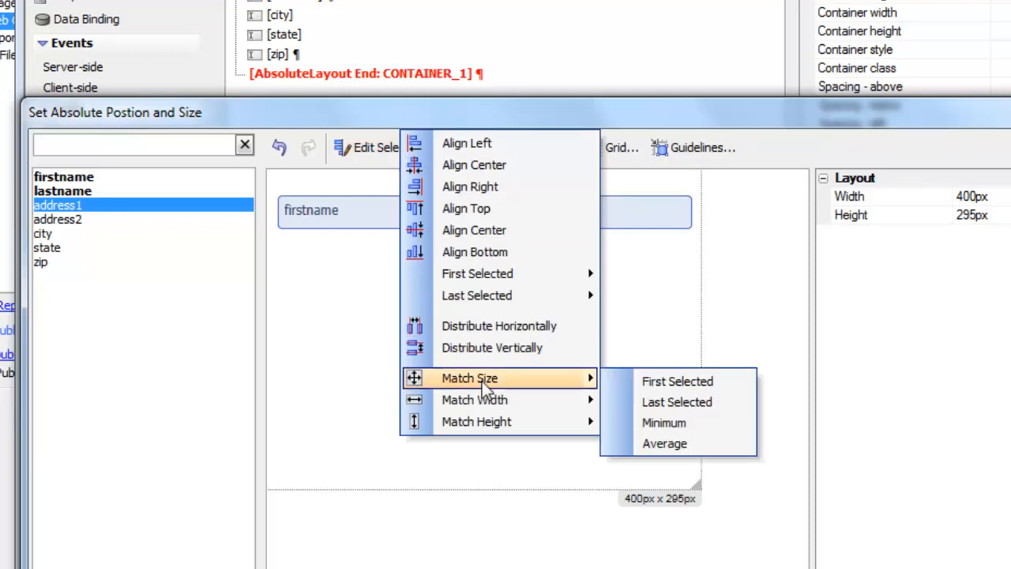
pyautogui.click(670, 381)
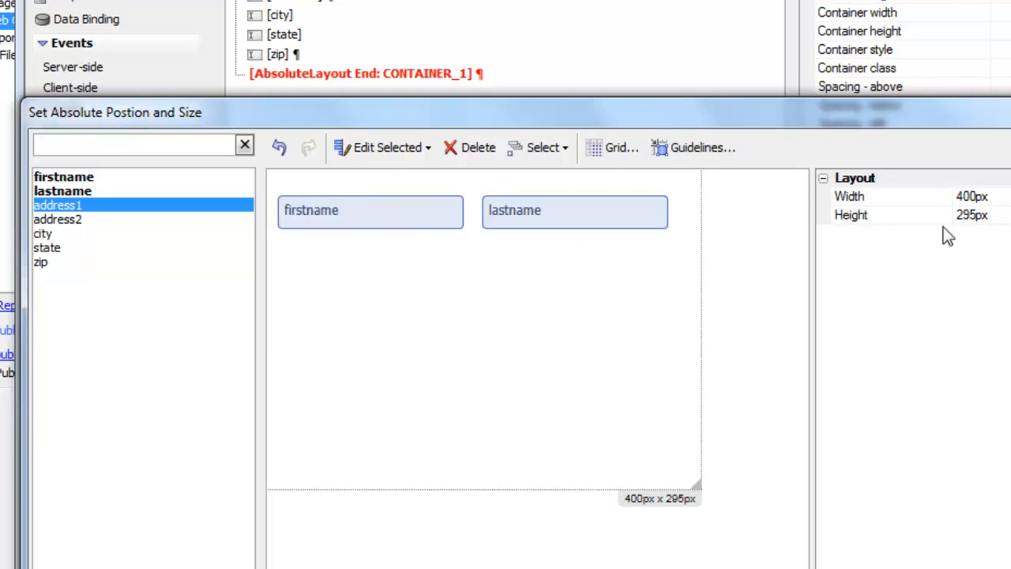
pyautogui.click(532, 309)
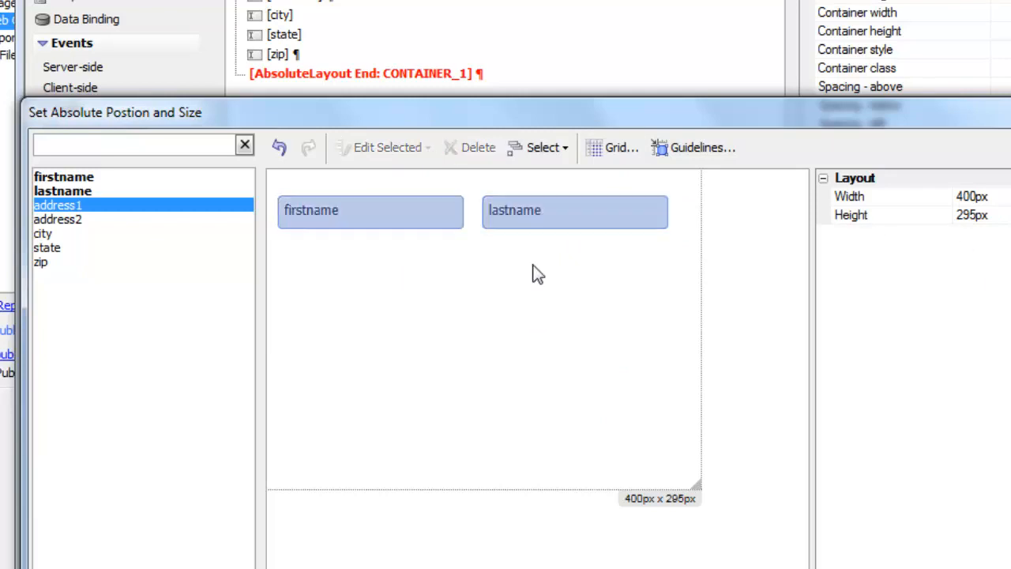
# - Clear the selection and check the position and size of firstname and lastname one at a time
pyautogui.click(557, 148)
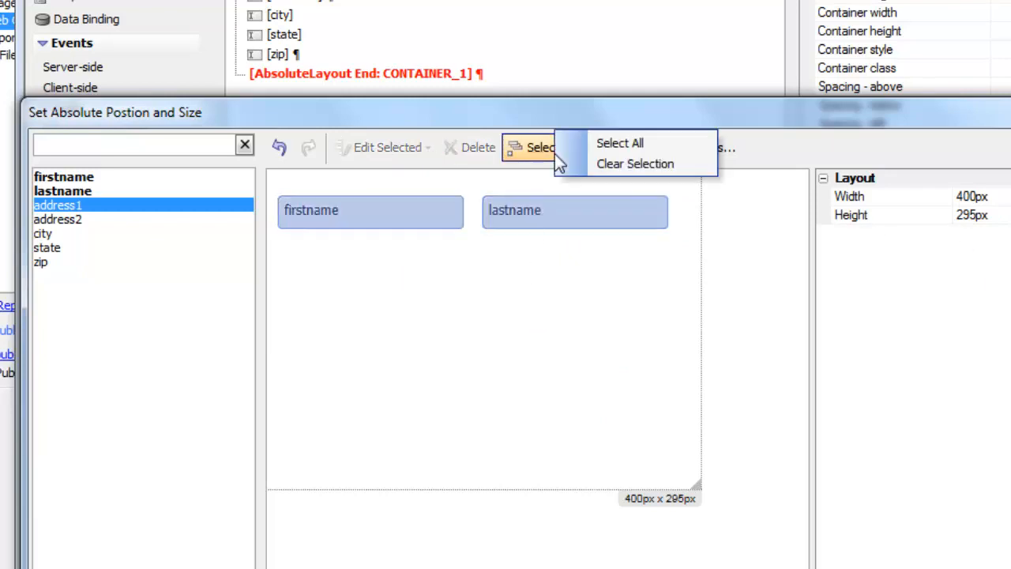
pyautogui.click(625, 167)
pyautogui.click(398, 220)
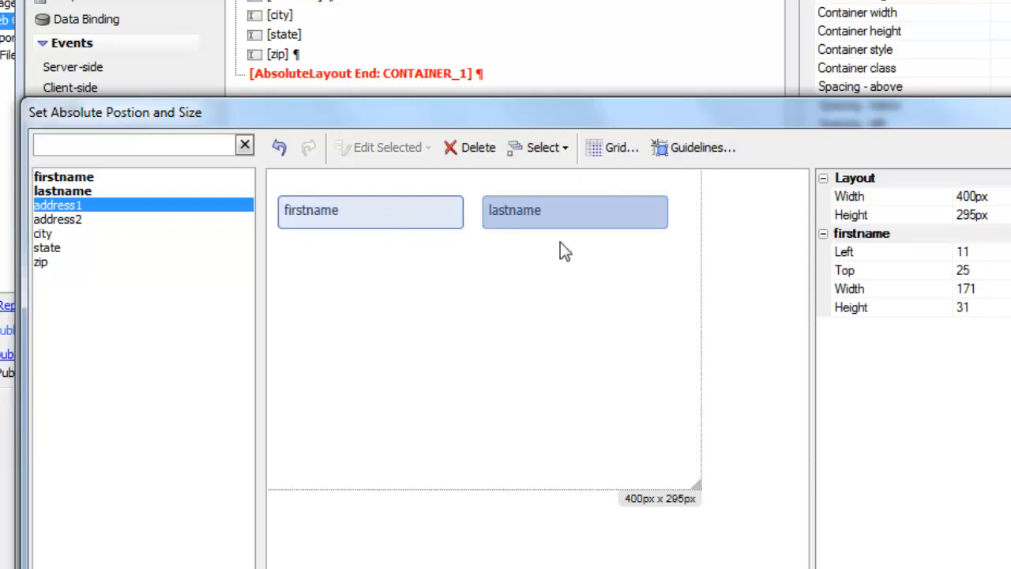
pyautogui.click(556, 216)
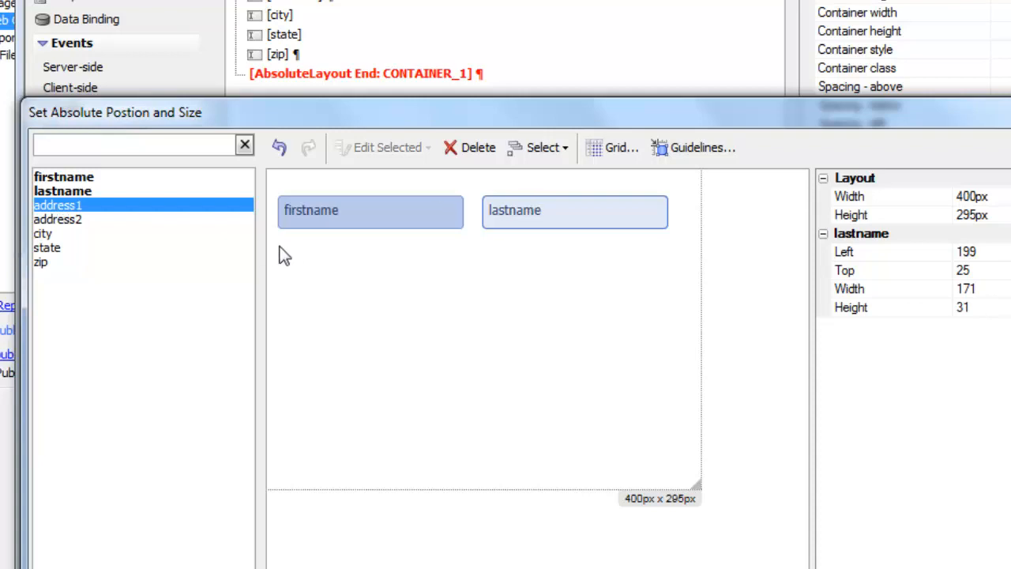
# - Draw address1 and address2, each about 359 x 34 px at left 11, with address1 at top 70 and address2 at top 118
pyautogui.moveTo(278, 245); pyautogui.dragTo(303, 279)
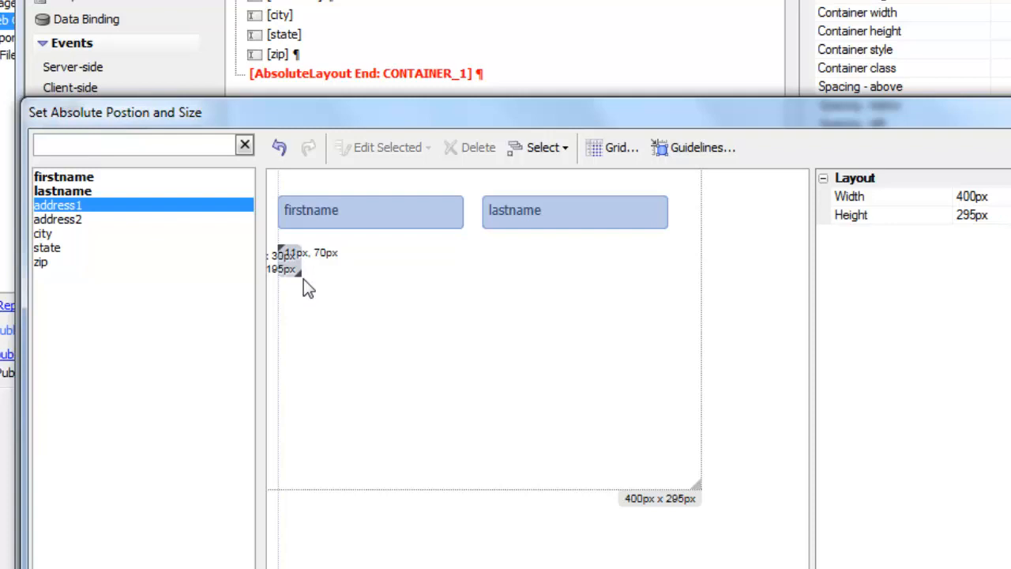
pyautogui.moveTo(303, 279); pyautogui.dragTo(330, 276)
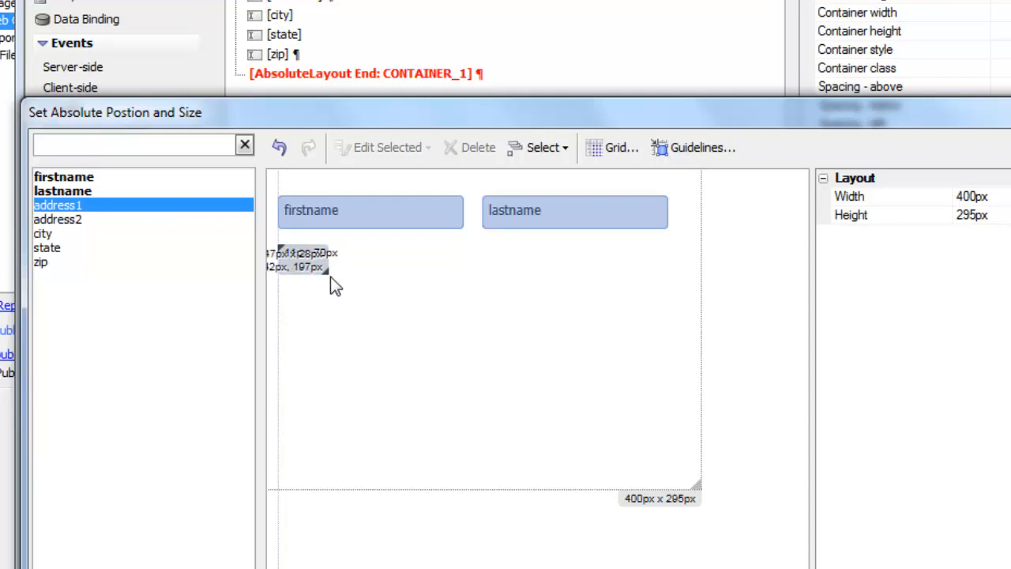
pyautogui.moveTo(330, 278); pyautogui.dragTo(673, 284)
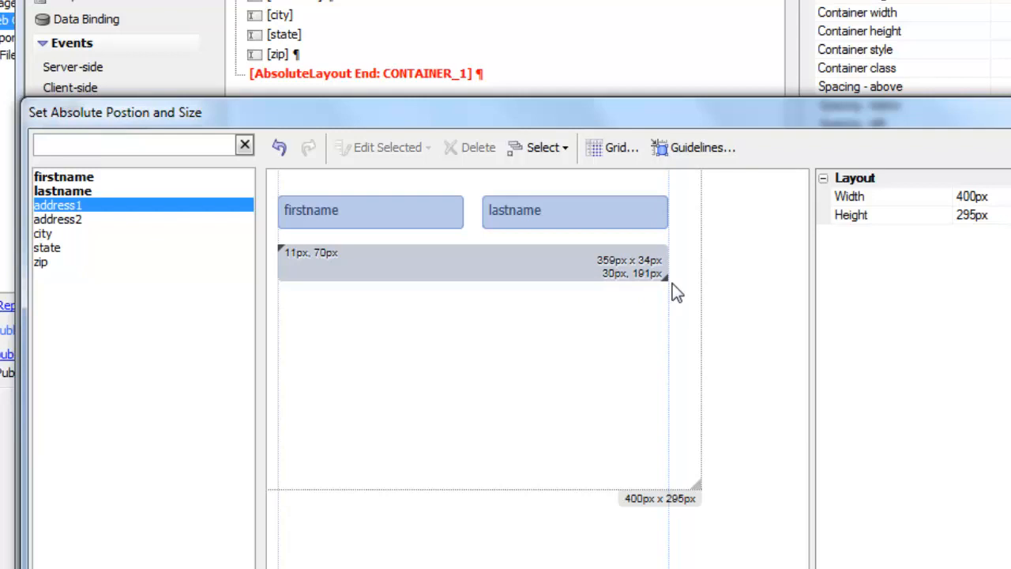
pyautogui.moveTo(672, 285); pyautogui.dragTo(672, 288)
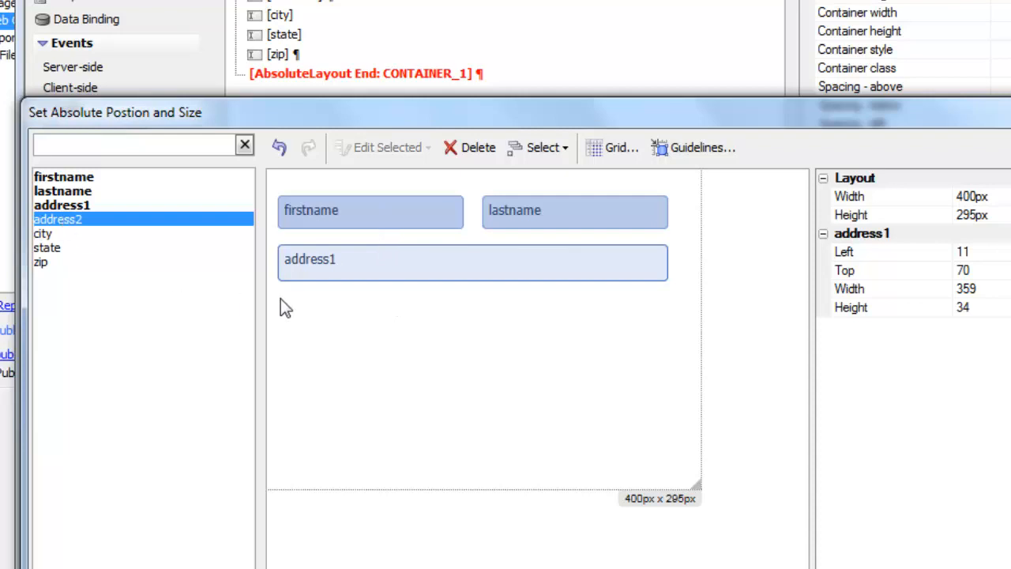
pyautogui.moveTo(279, 299); pyautogui.dragTo(678, 344)
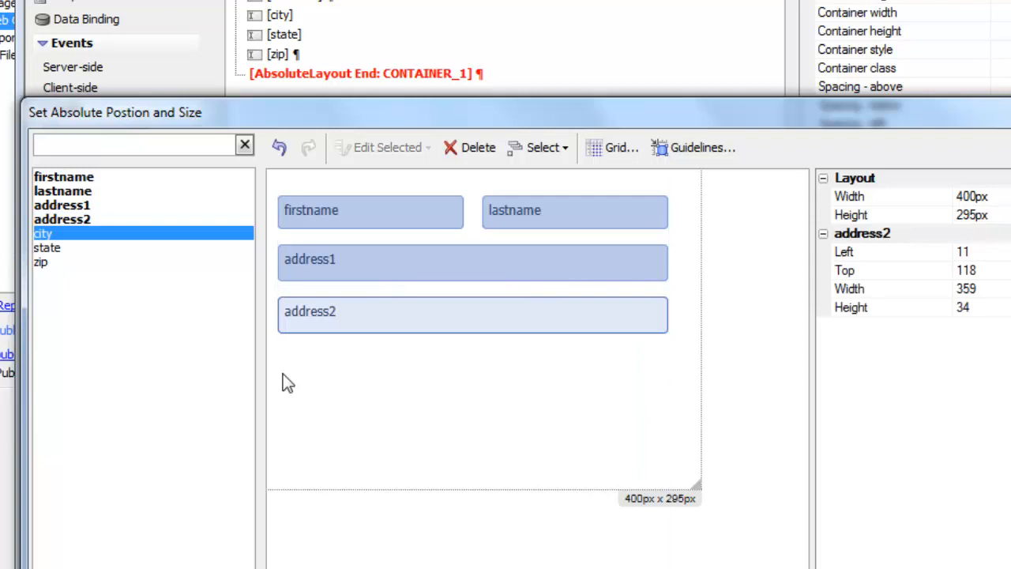
# - Draw city, state and zip in a row below address2 at top 178, about 35 px high, with city 144 px and zip 85 px wide
pyautogui.moveTo(281, 363); pyautogui.dragTo(436, 403)
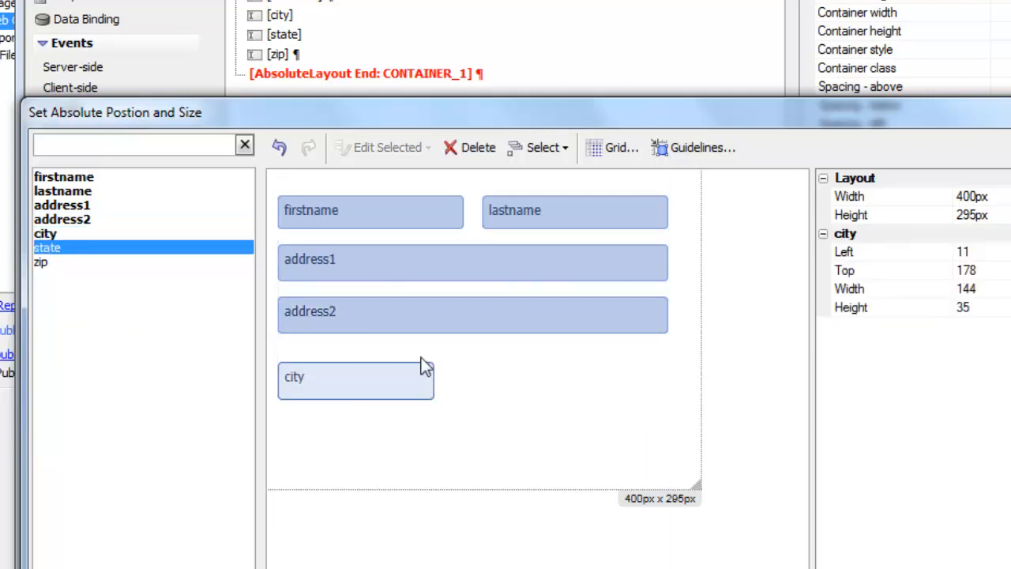
pyautogui.moveTo(459, 369); pyautogui.dragTo(671, 404)
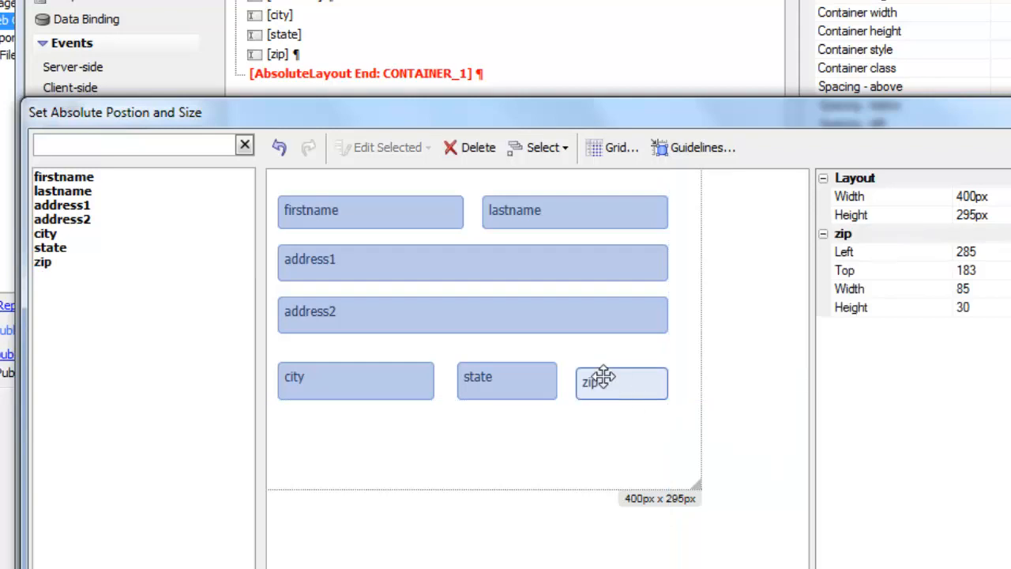
pyautogui.moveTo(601, 373); pyautogui.dragTo(601, 373)
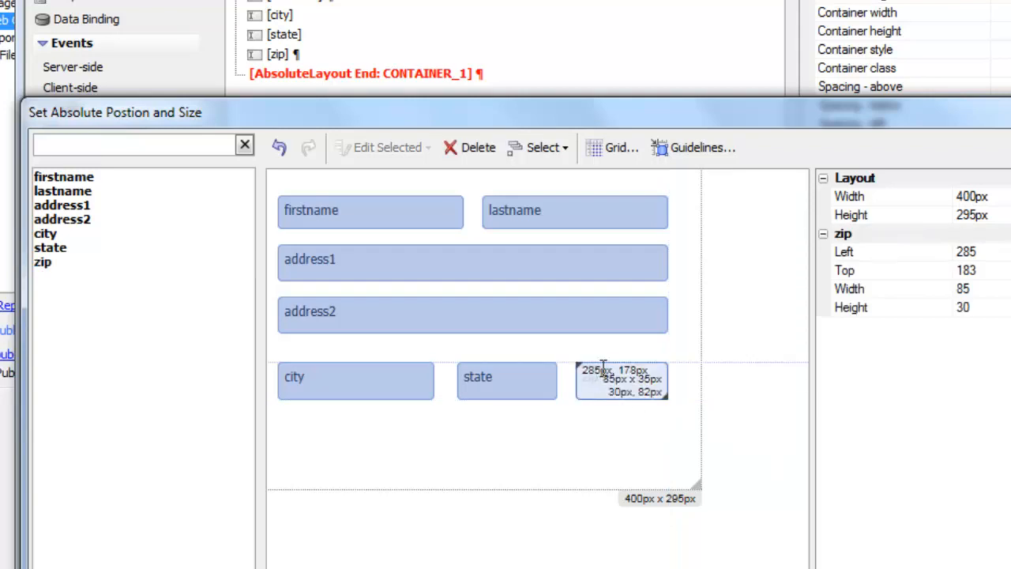
pyautogui.moveTo(603, 368); pyautogui.dragTo(603, 368)
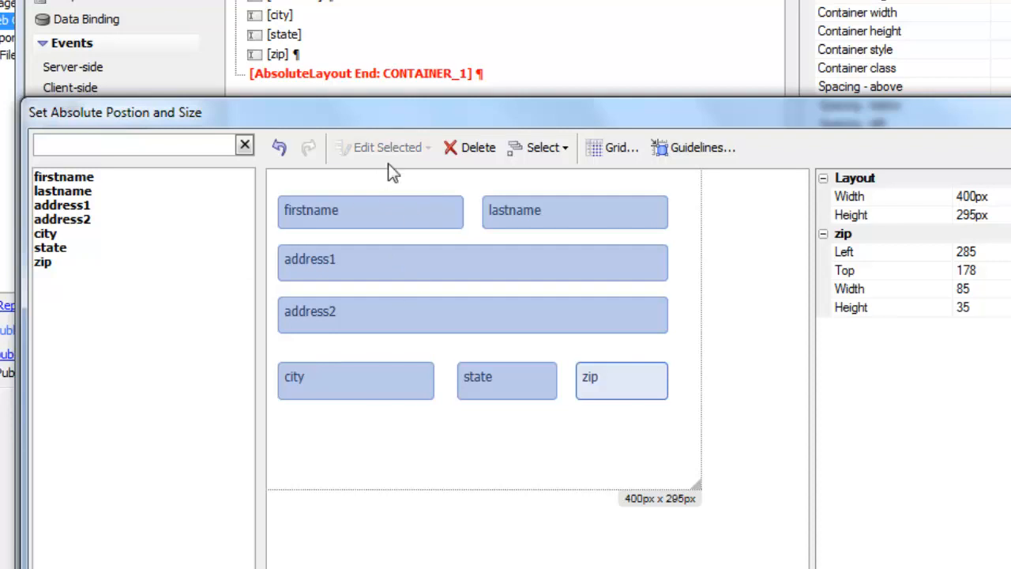
# - Select address1 and firstname together and examine the align, distribute and match options without applying any
pyautogui.click(390, 266)
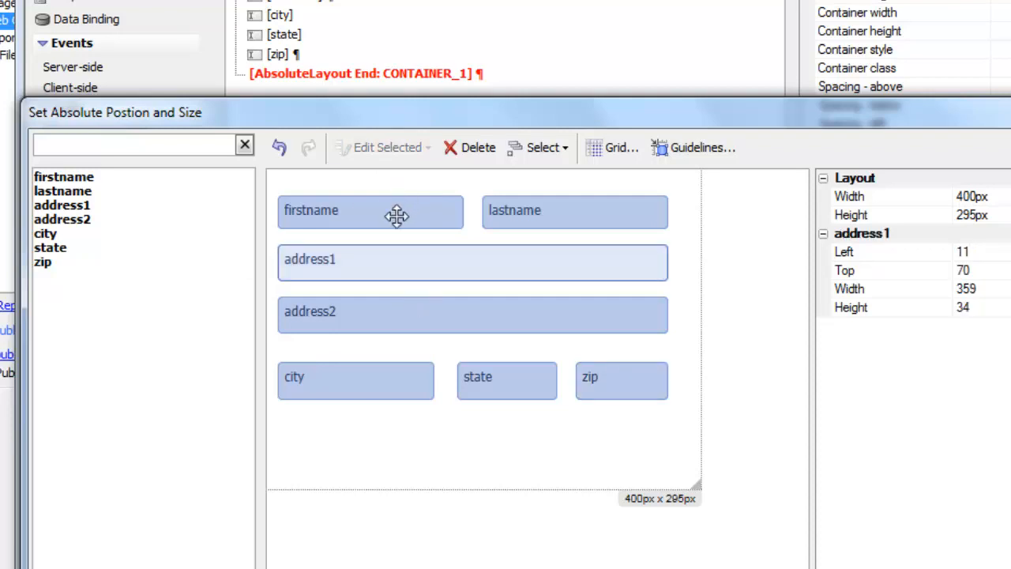
pyautogui.keyDown('ctrl'); pyautogui.click(396, 216); pyautogui.keyUp('ctrl')
pyautogui.click(397, 147)
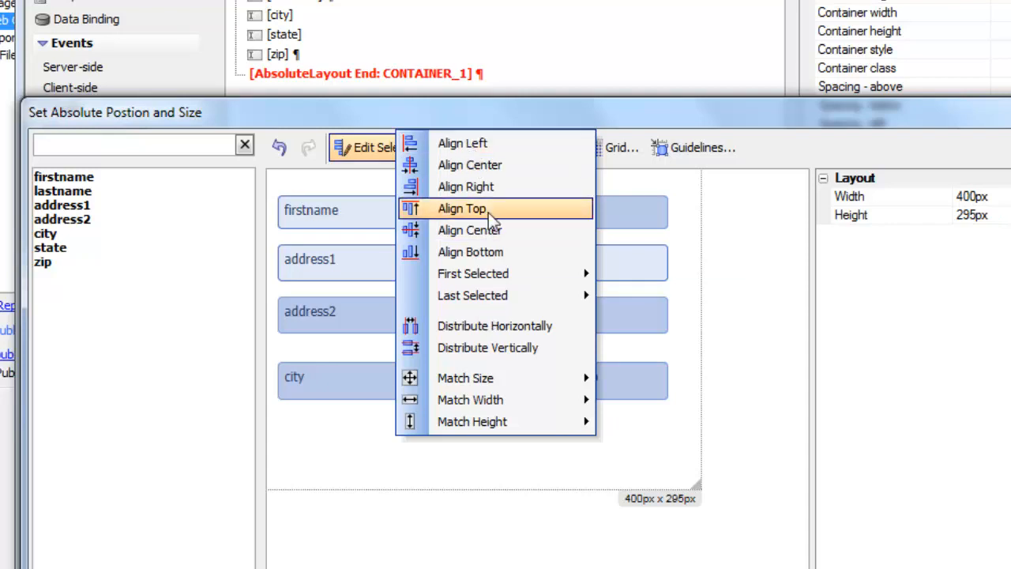
pyautogui.moveTo(516, 304)
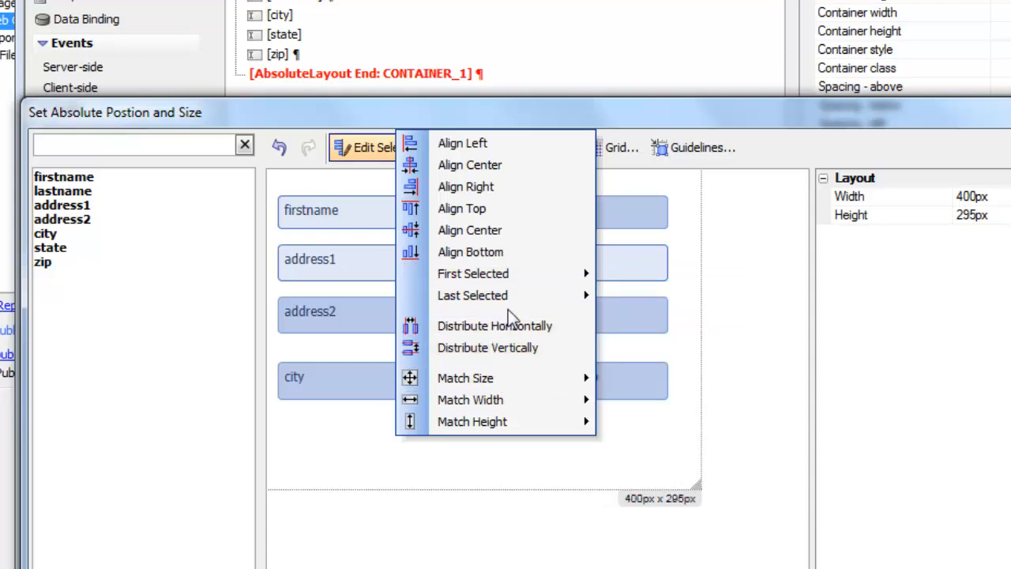
pyautogui.moveTo(521, 384)
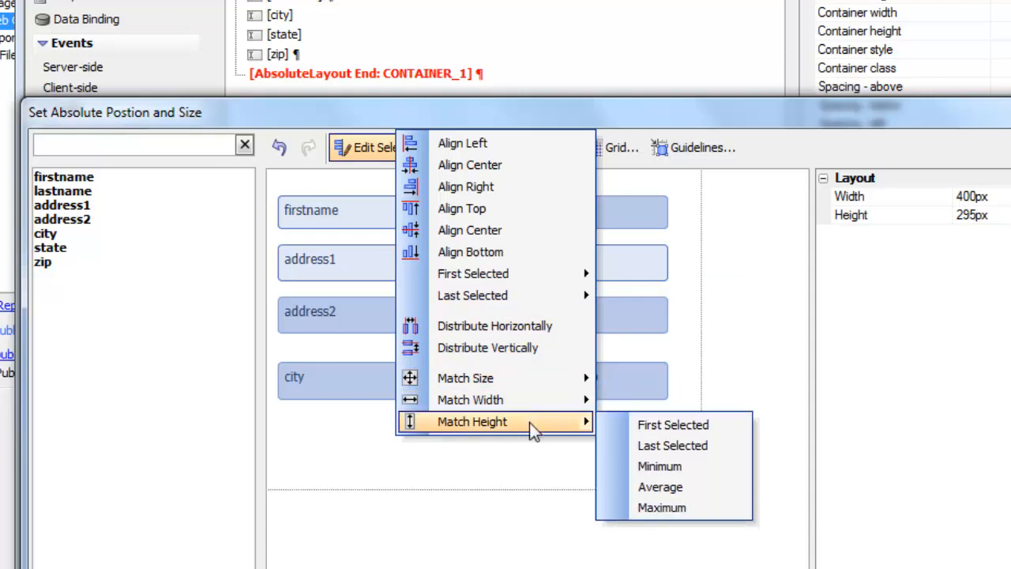
pyautogui.click(350, 443)
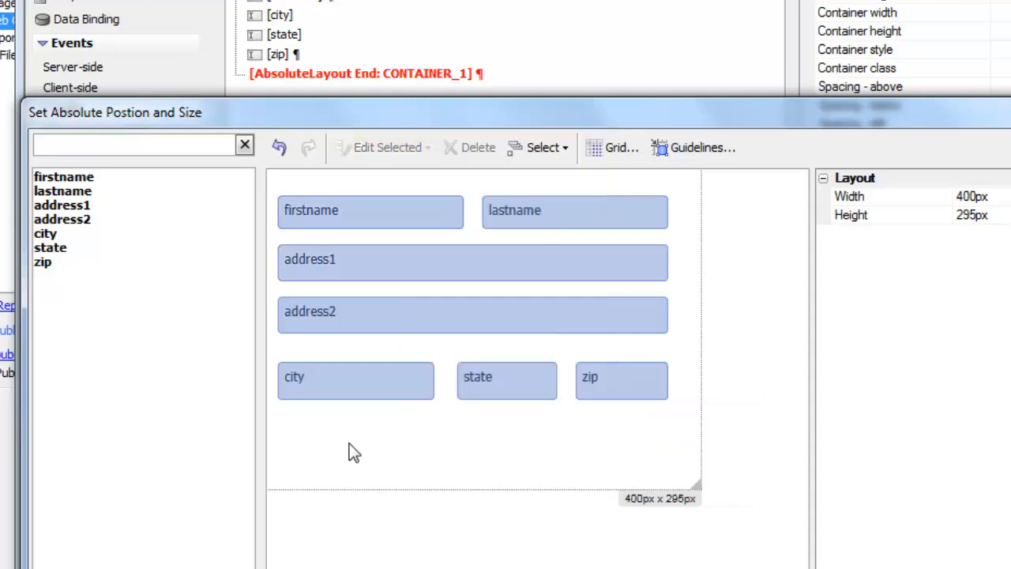
# - Undo the zip resize and the placement of the zip, state and city controls, and redo all of these changes
pyautogui.click(278, 150)
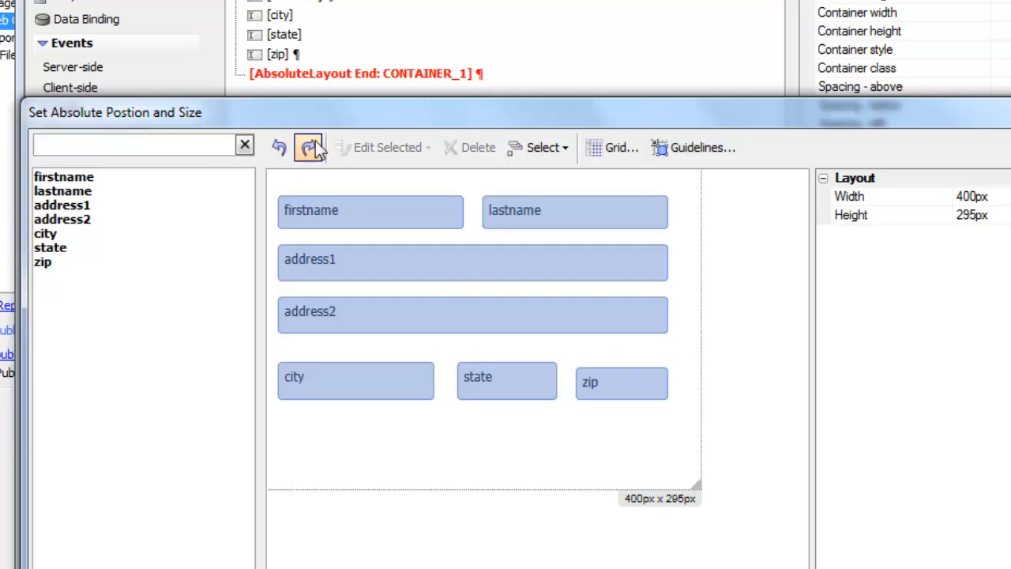
pyautogui.click(308, 148)
pyautogui.click(285, 148)
pyautogui.click(285, 148)
pyautogui.click(285, 148)
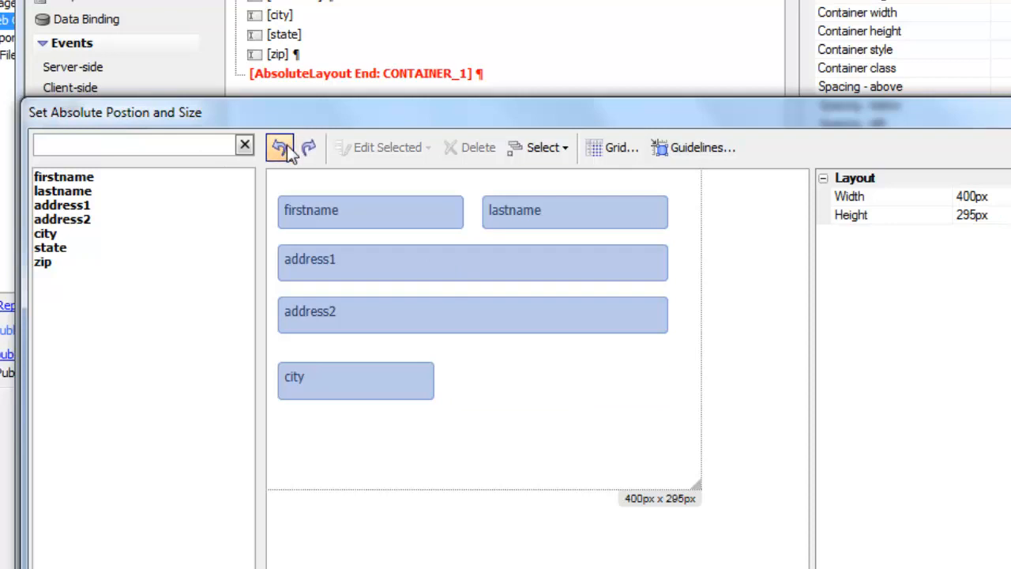
pyautogui.click(285, 148)
pyautogui.click(309, 148)
pyautogui.click(309, 149)
pyautogui.click(309, 148)
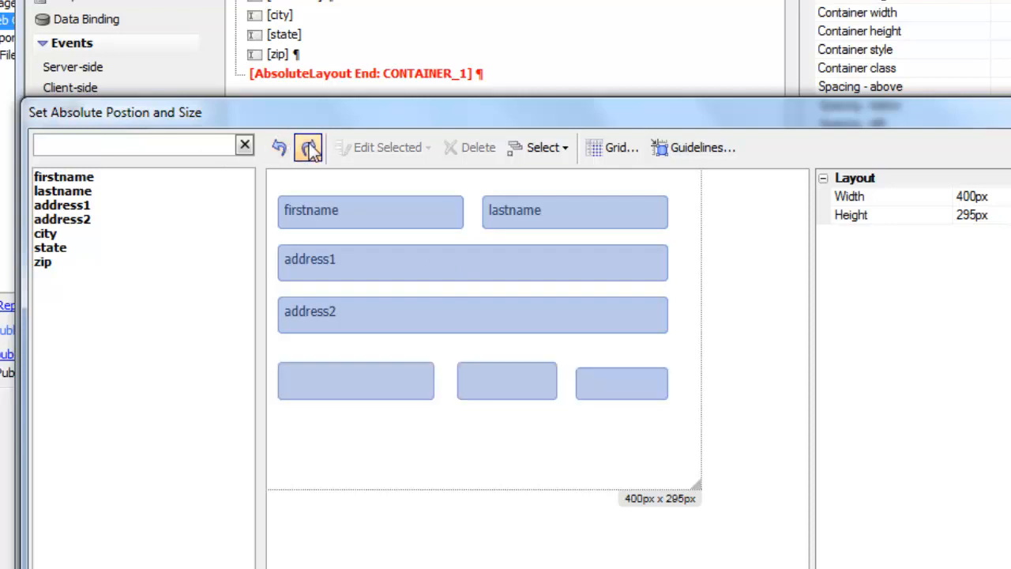
pyautogui.click(310, 149)
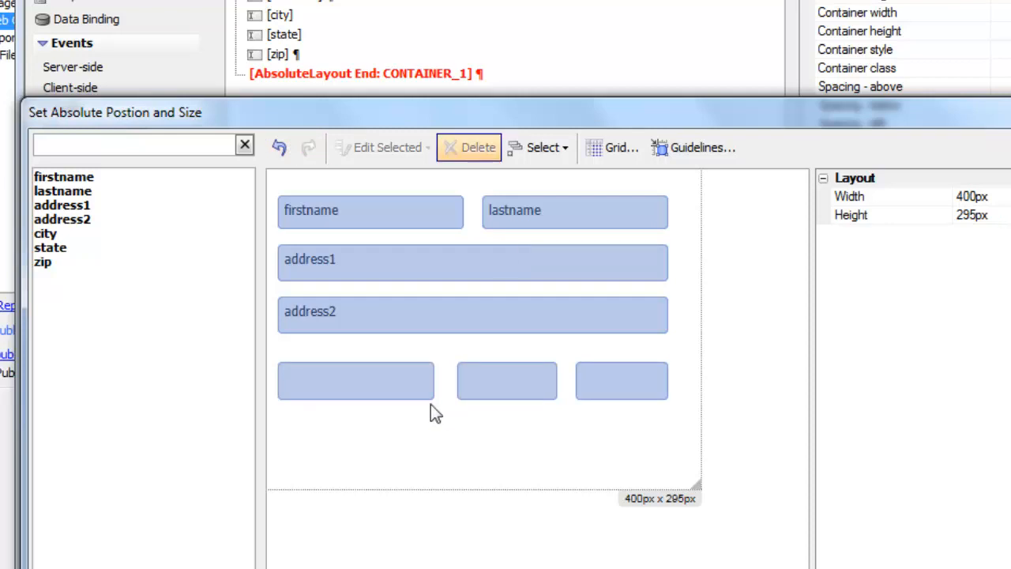
# - Inspect the dimensions of city, state, zip and address2, and view the exported layout settings
pyautogui.click(388, 380)
pyautogui.click(492, 378)
pyautogui.click(602, 377)
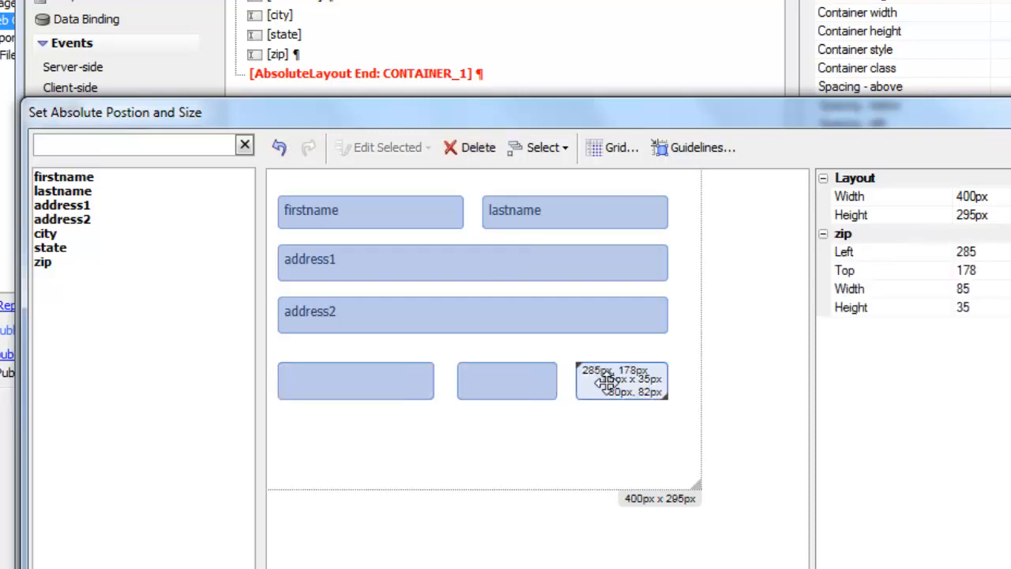
pyautogui.click(472, 320)
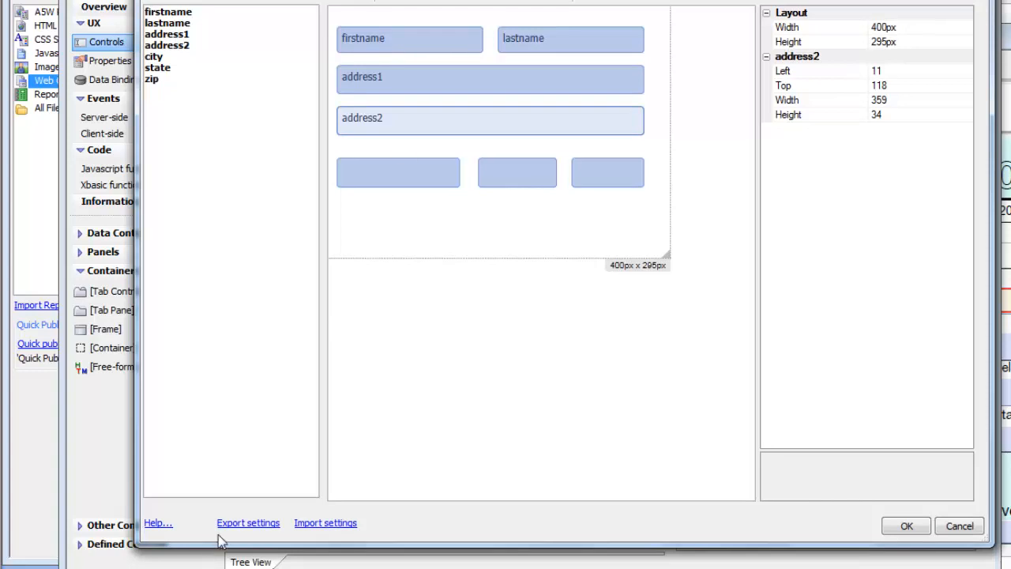
pyautogui.click(227, 526)
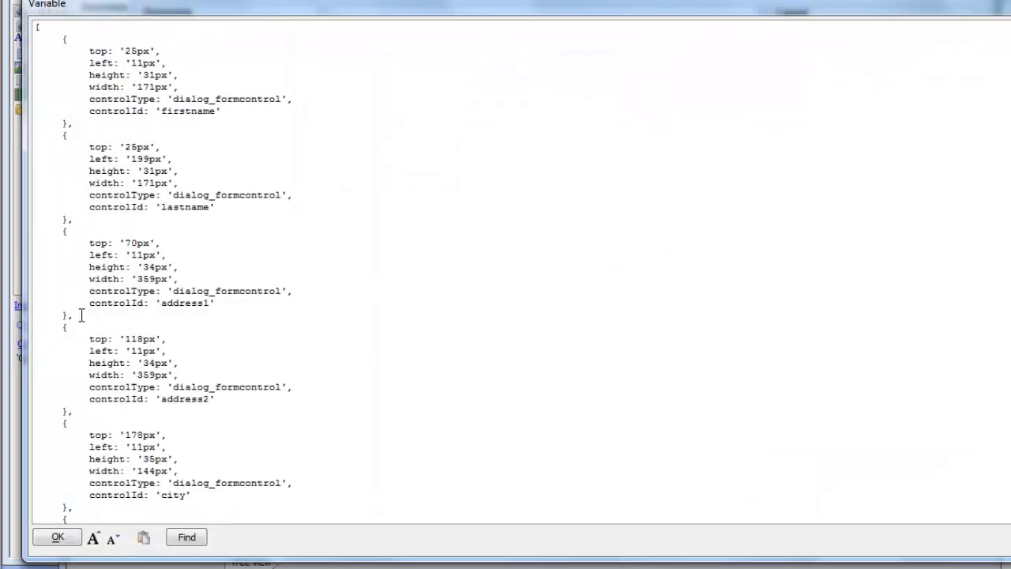
pyautogui.click(58, 537)
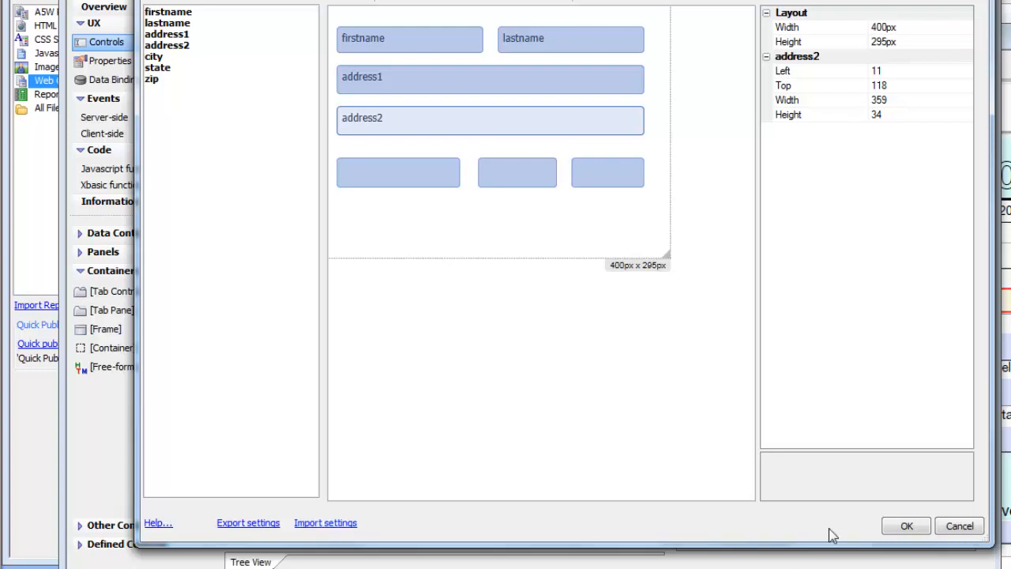
# - Accept the absolute layout and check the component in Working Preview before returning to the design
pyautogui.click(901, 523)
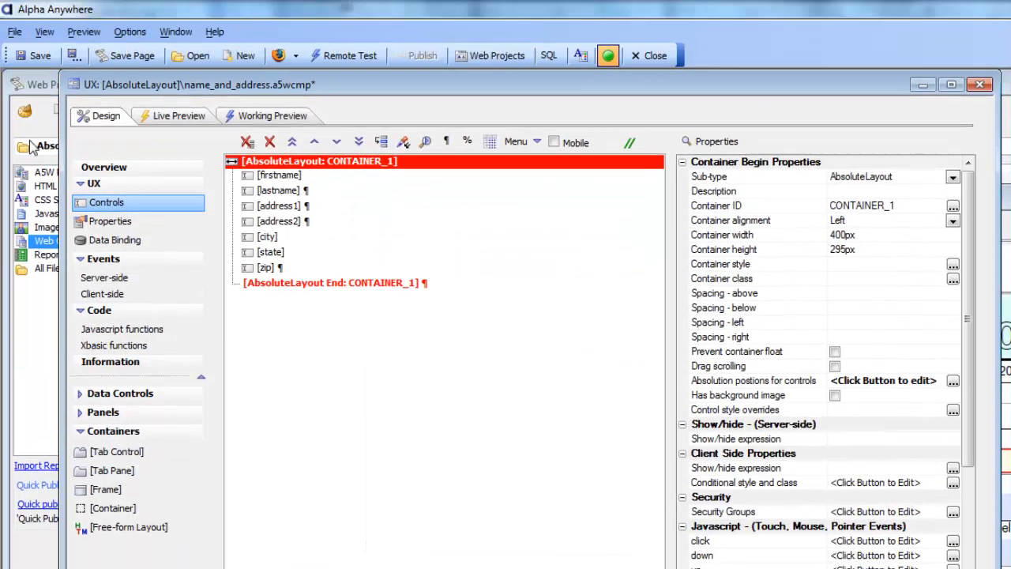
pyautogui.click(277, 118)
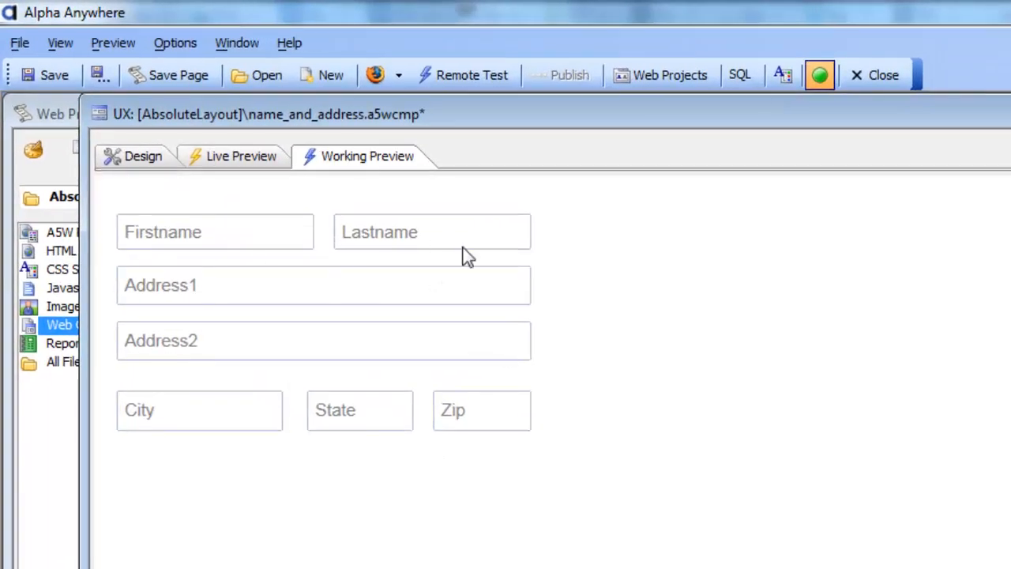
pyautogui.click(134, 158)
# - Add three Button controls after the end of CONTAINER_1 and show them in Working Preview
pyautogui.click(387, 393)
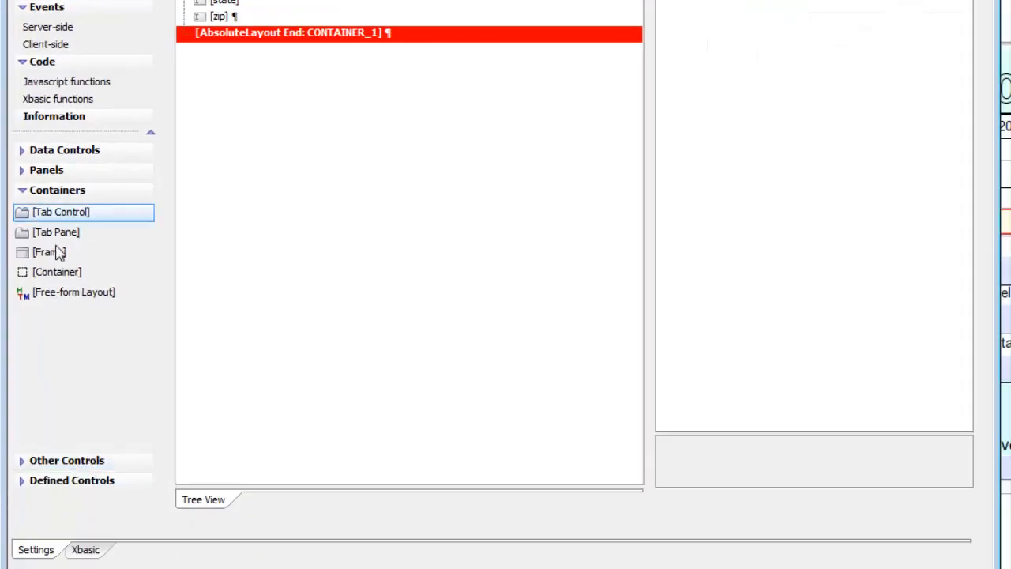
pyautogui.click(75, 466)
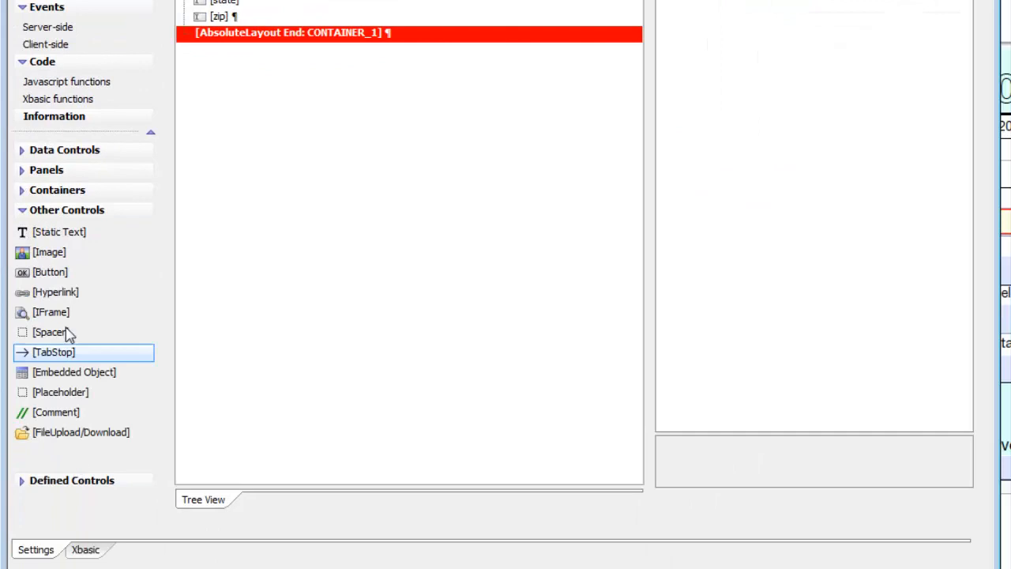
pyautogui.doubleClick(45, 274)
pyautogui.doubleClick(50, 278)
pyautogui.doubleClick(50, 278)
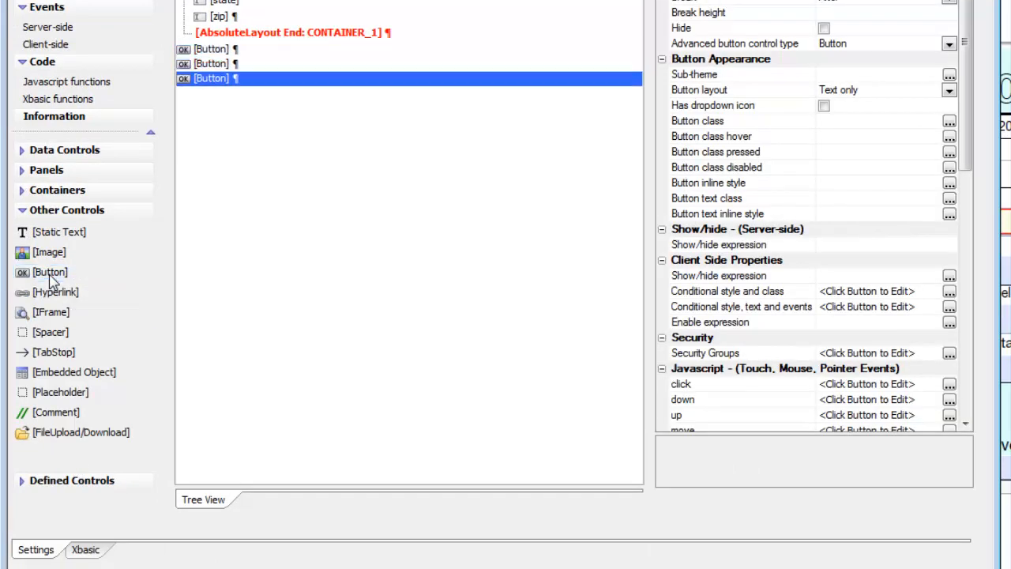
pyautogui.click(218, 63)
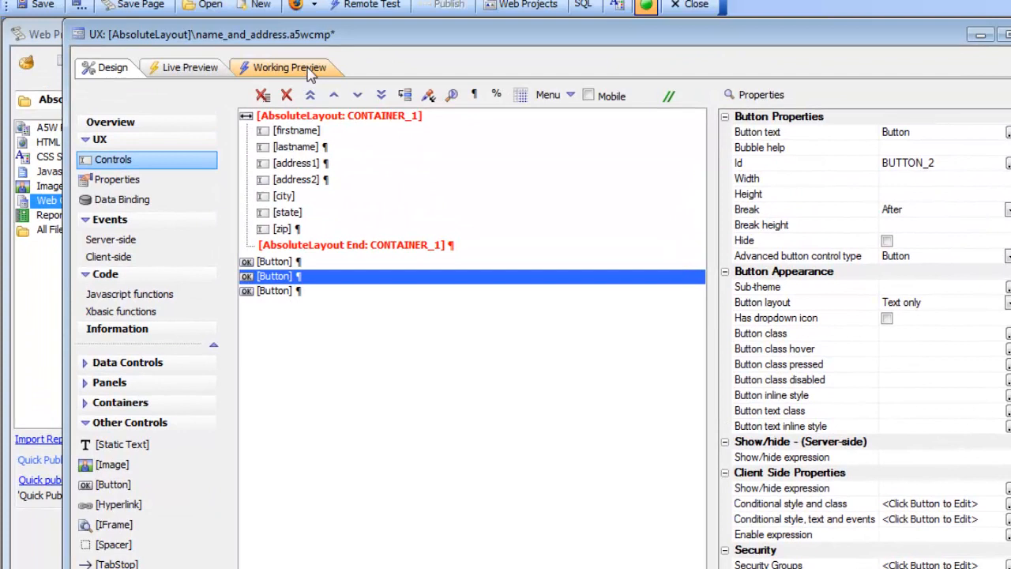
pyautogui.click(296, 13)
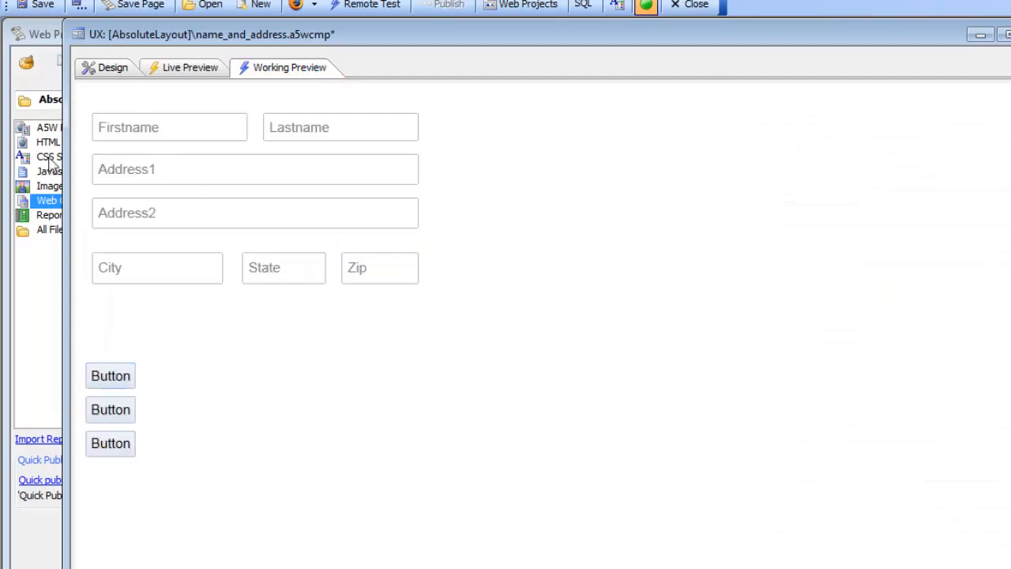
# - Turn off the break after the end of CONTAINER_1 and check the button placement in Working Preview
pyautogui.click(100, 67)
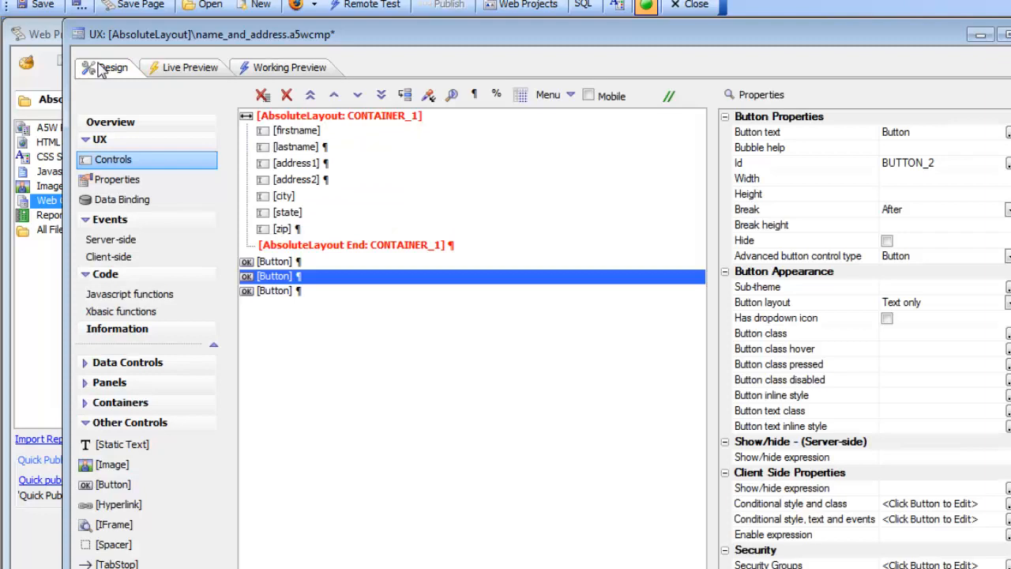
pyautogui.click(365, 249)
pyautogui.rightClick(363, 251)
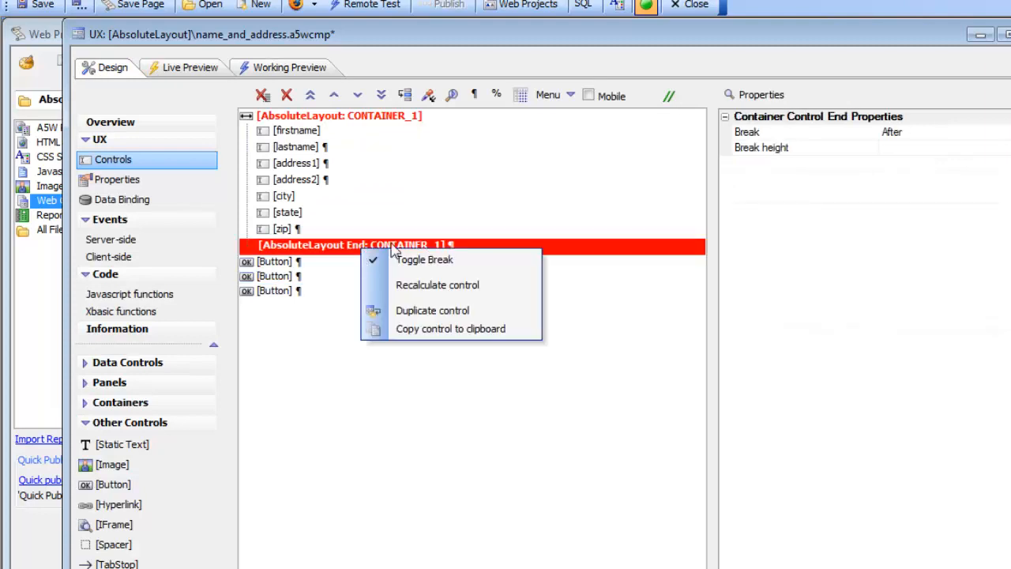
pyautogui.click(414, 261)
pyautogui.click(290, 67)
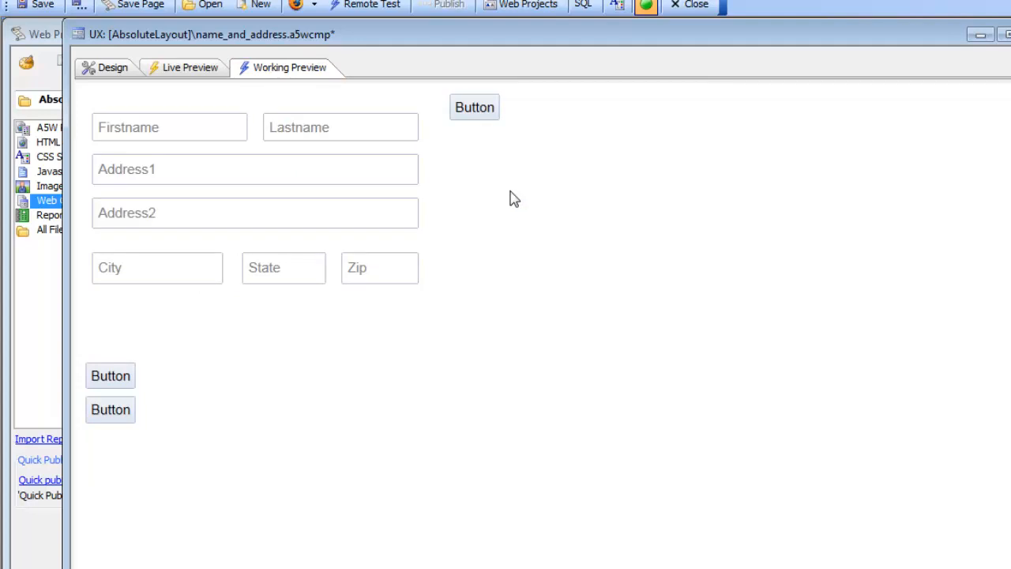
# - Return to the design, select the start of CONTAINER_1 and switch its Has background image option off and on again
pyautogui.click(89, 70)
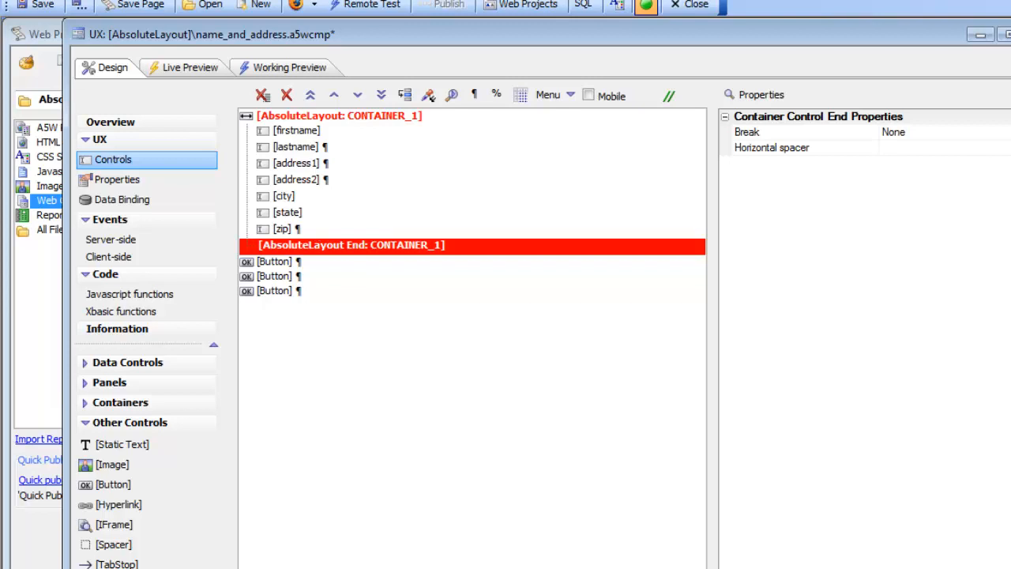
pyautogui.click(339, 116)
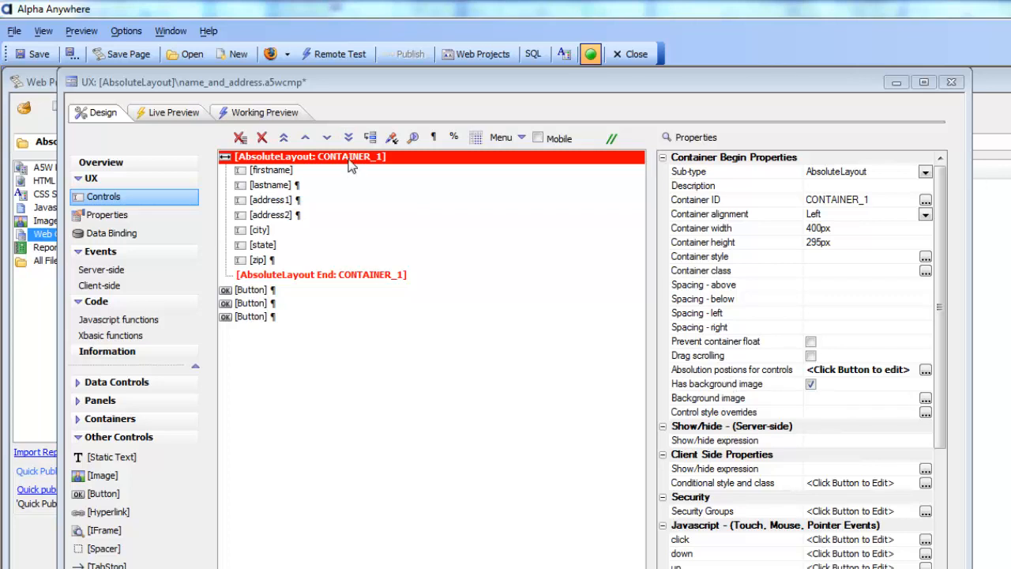
pyautogui.click(811, 386)
pyautogui.click(811, 386)
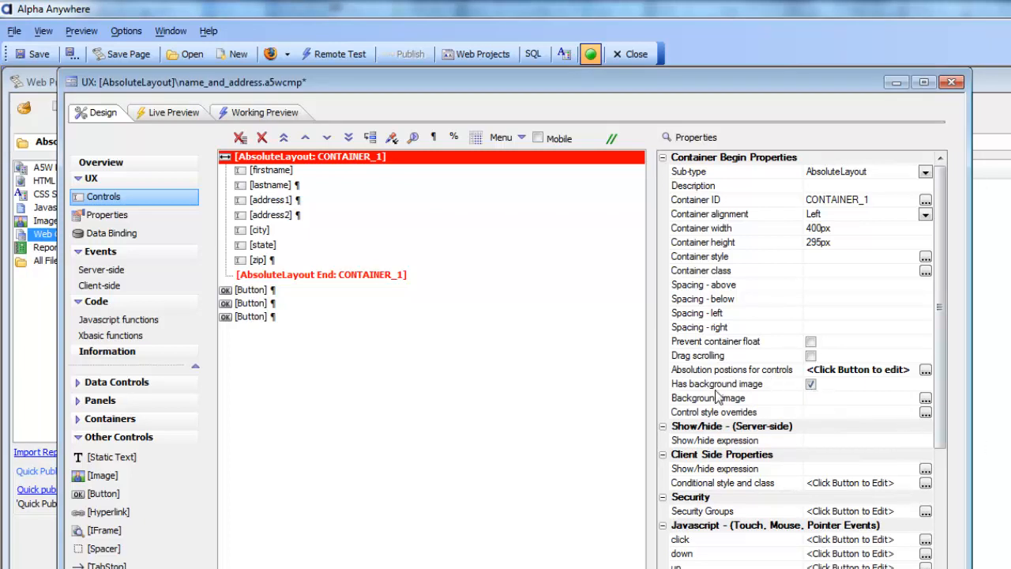
# - Set CONTAINER_1's background image to Tulips.jpg from the web project folder
pyautogui.click(925, 399)
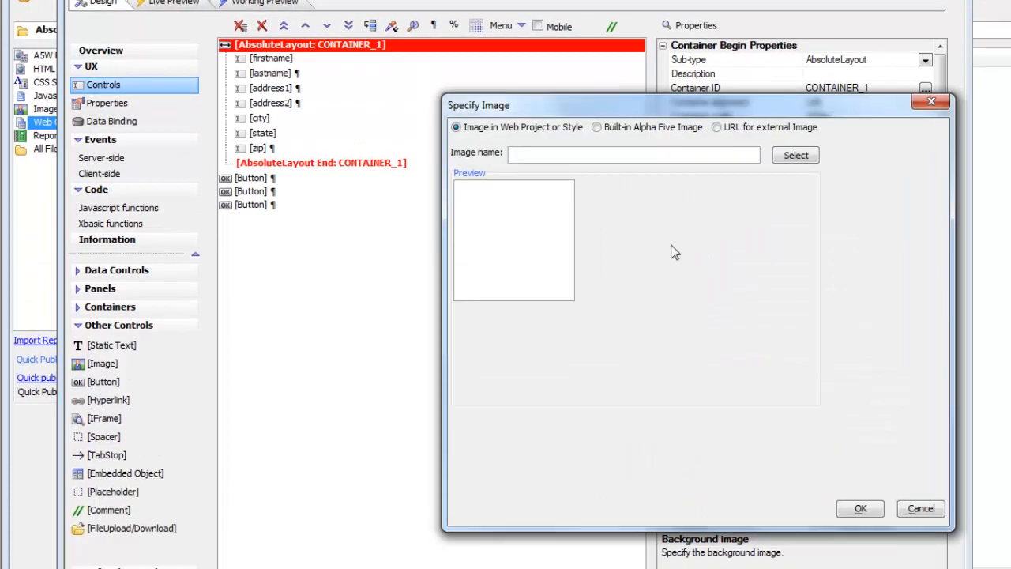
pyautogui.click(795, 137)
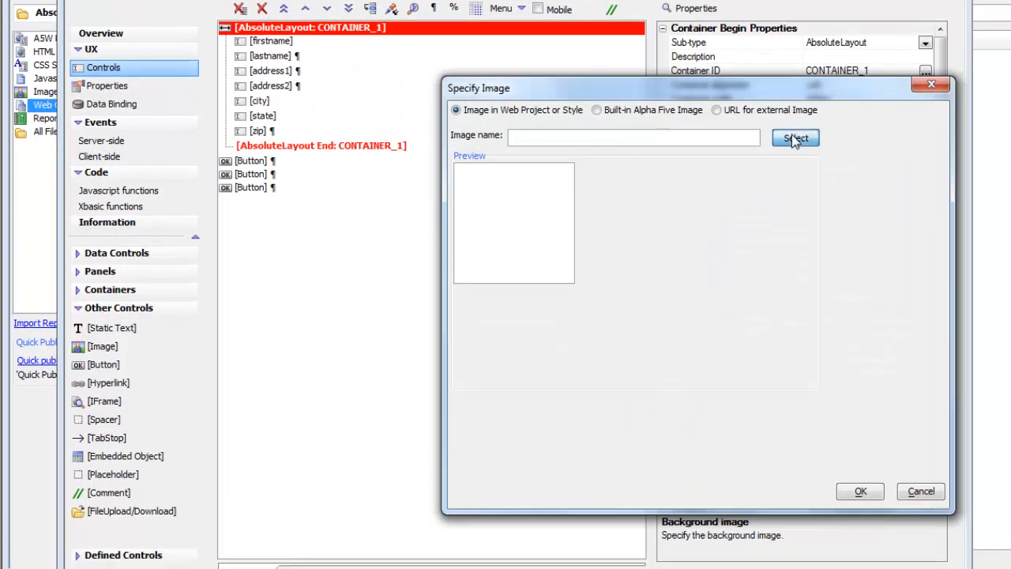
pyautogui.click(848, 139)
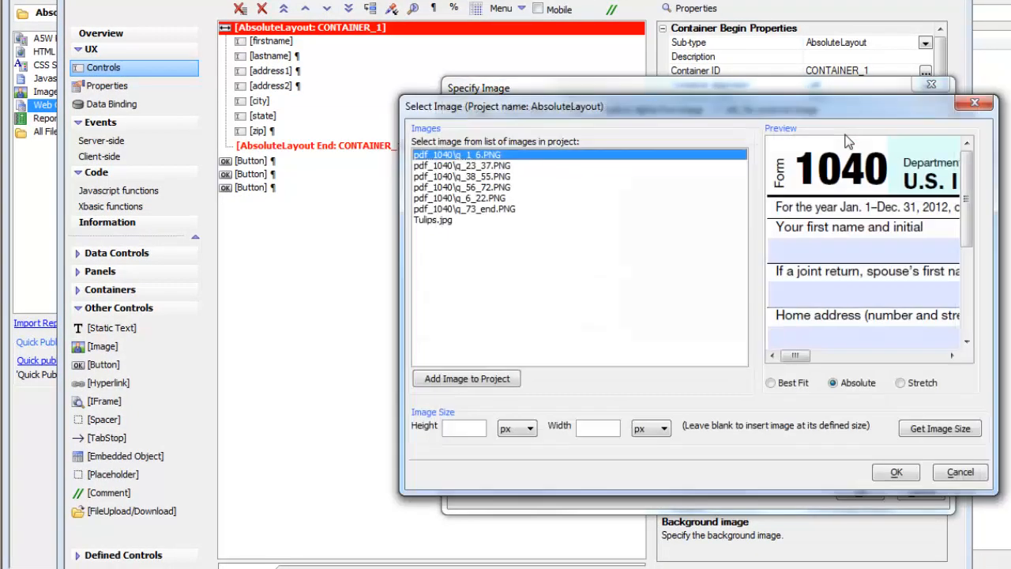
pyautogui.moveTo(581, 116); pyautogui.dragTo(465, 22)
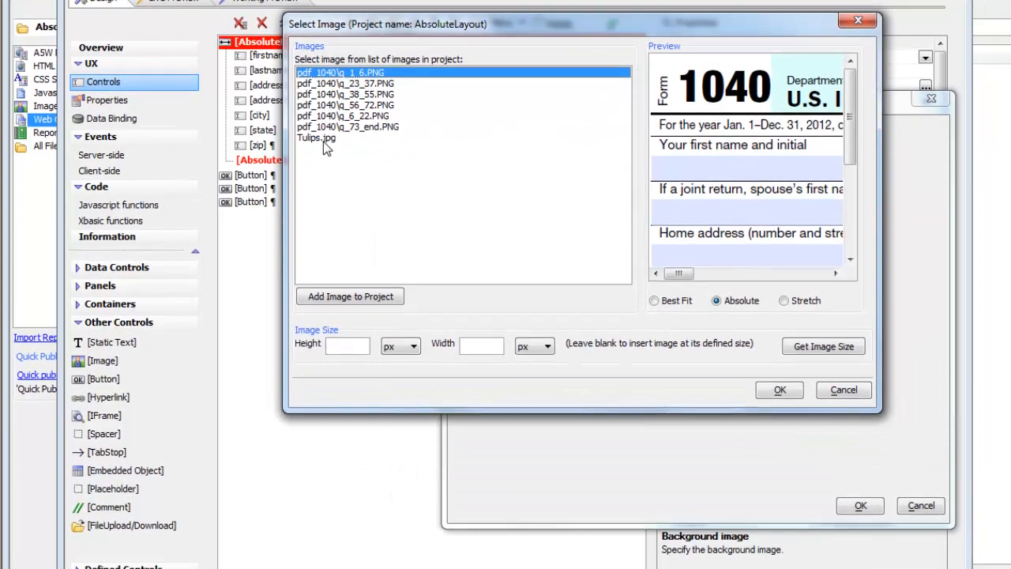
pyautogui.click(321, 143)
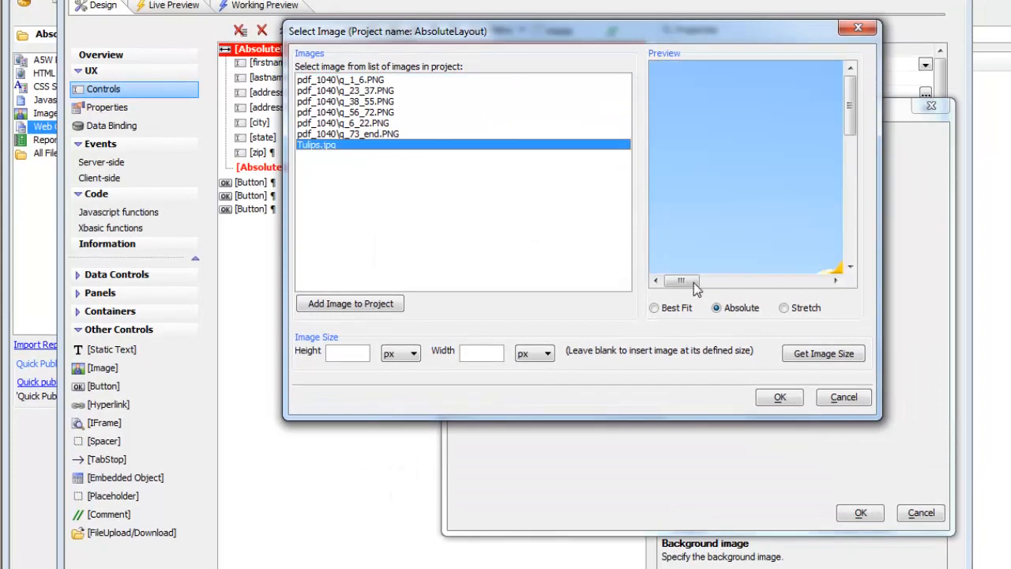
pyautogui.moveTo(693, 282); pyautogui.dragTo(762, 277)
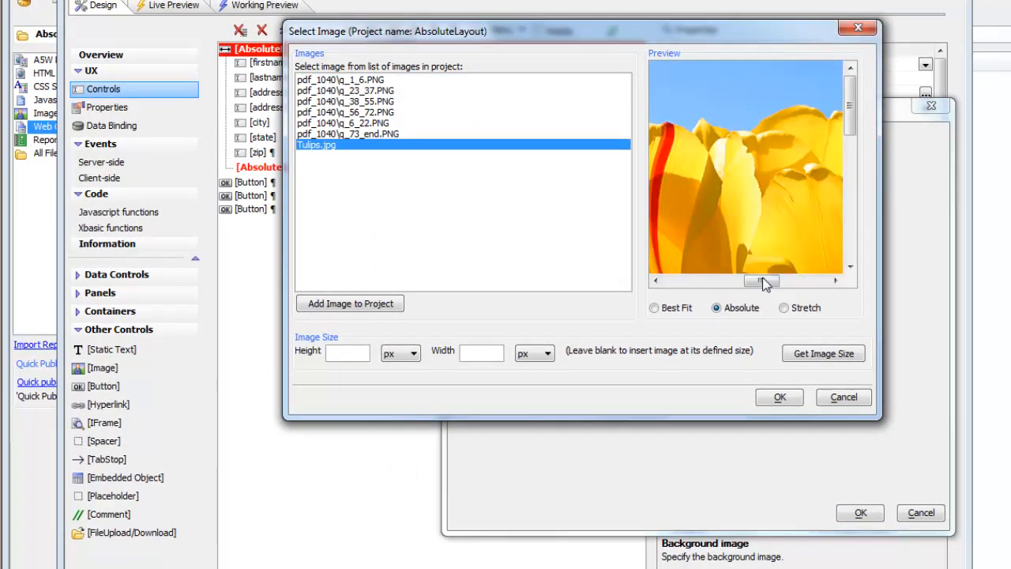
pyautogui.click(780, 398)
pyautogui.click(859, 513)
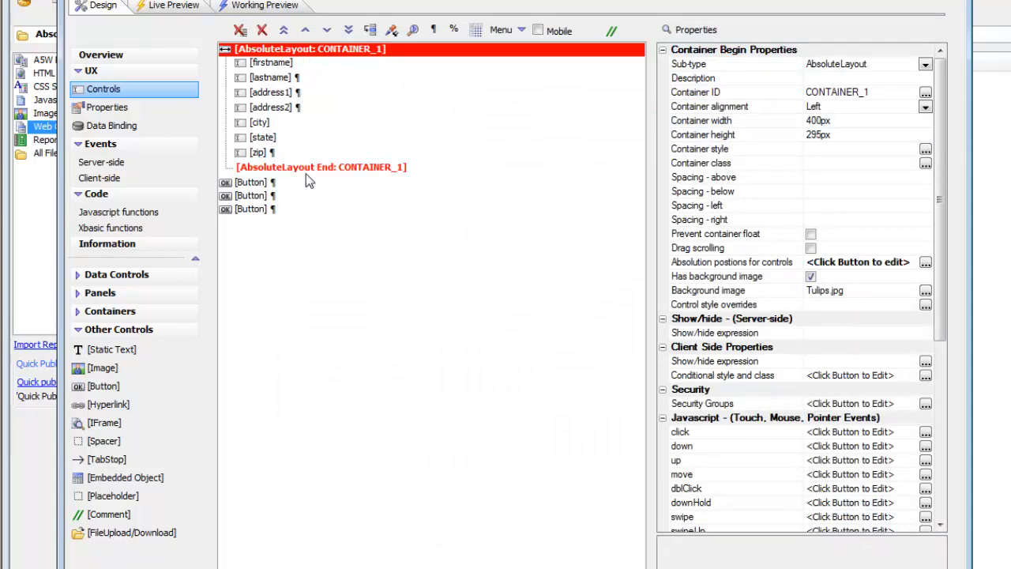
# - Show the background image behind the controls in CONTAINER_1's absolute position editor, toggling it off and on to compare
pyautogui.click(925, 261)
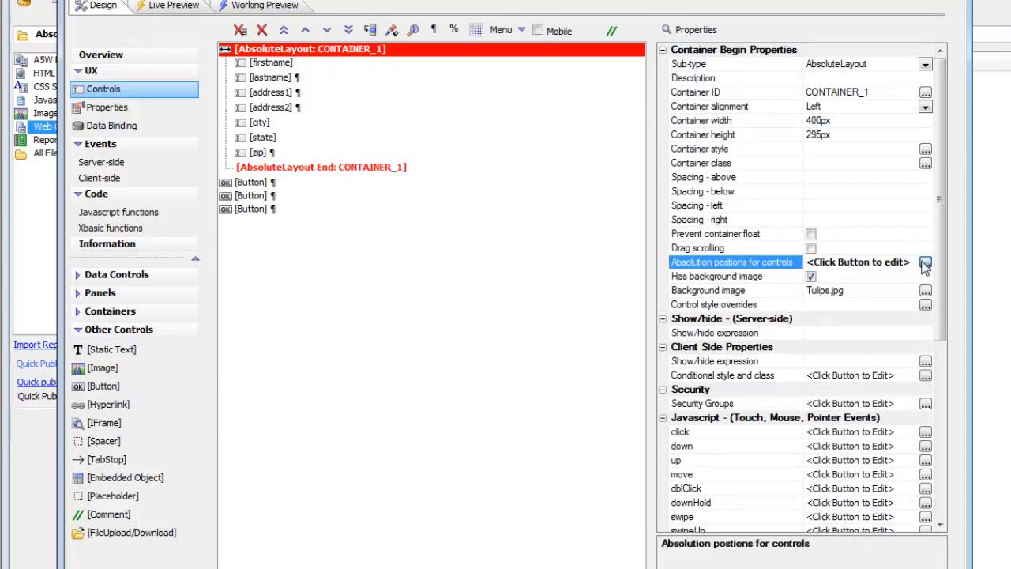
pyautogui.moveTo(531, 65); pyautogui.dragTo(294, 27)
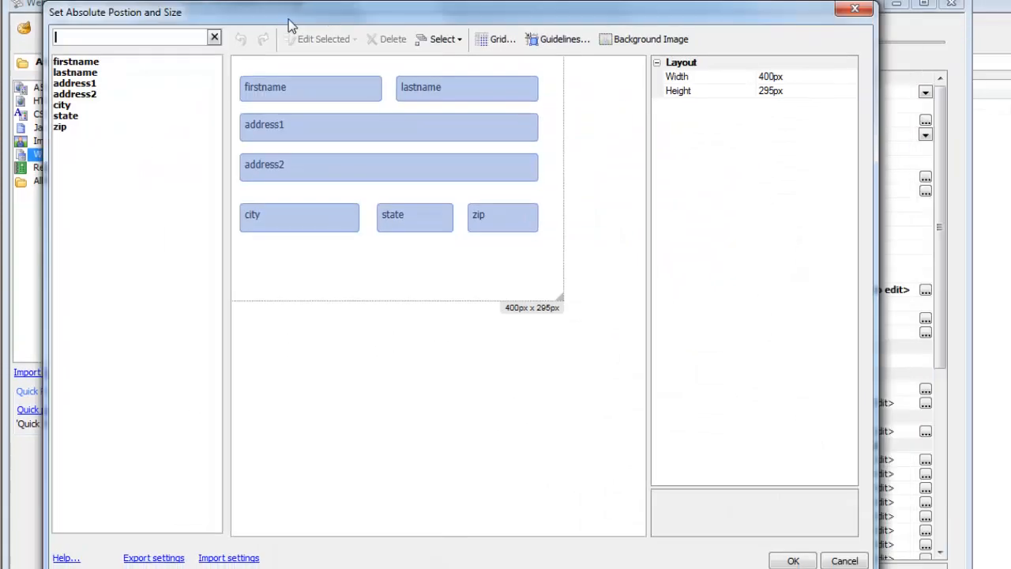
pyautogui.click(632, 43)
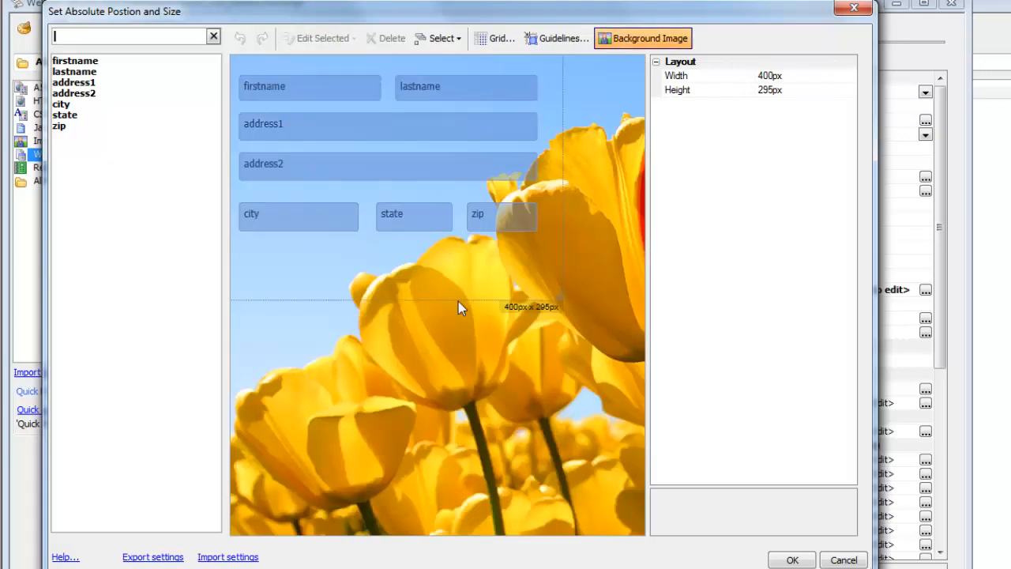
pyautogui.click(634, 41)
pyautogui.click(635, 42)
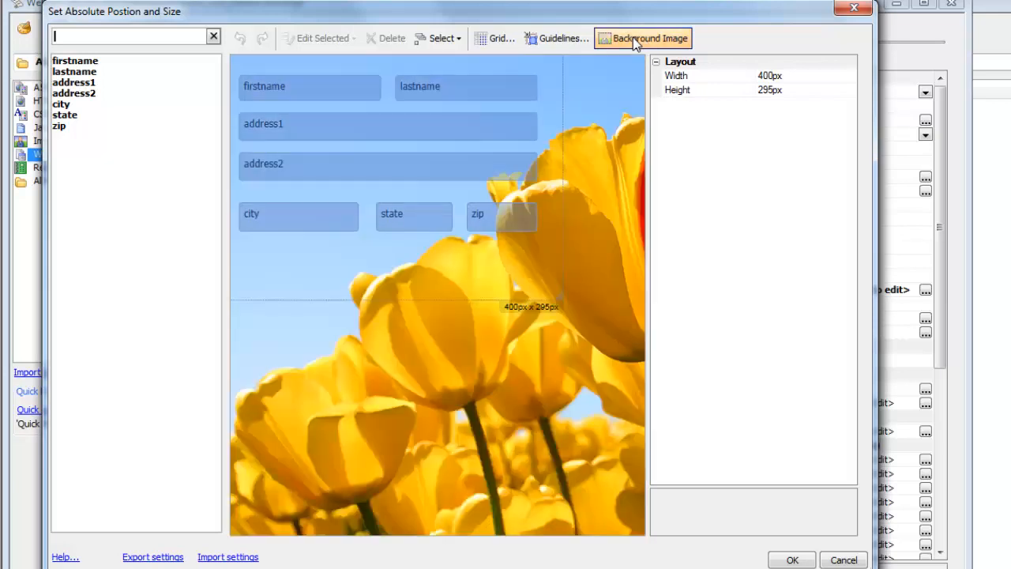
pyautogui.click(635, 42)
pyautogui.click(634, 40)
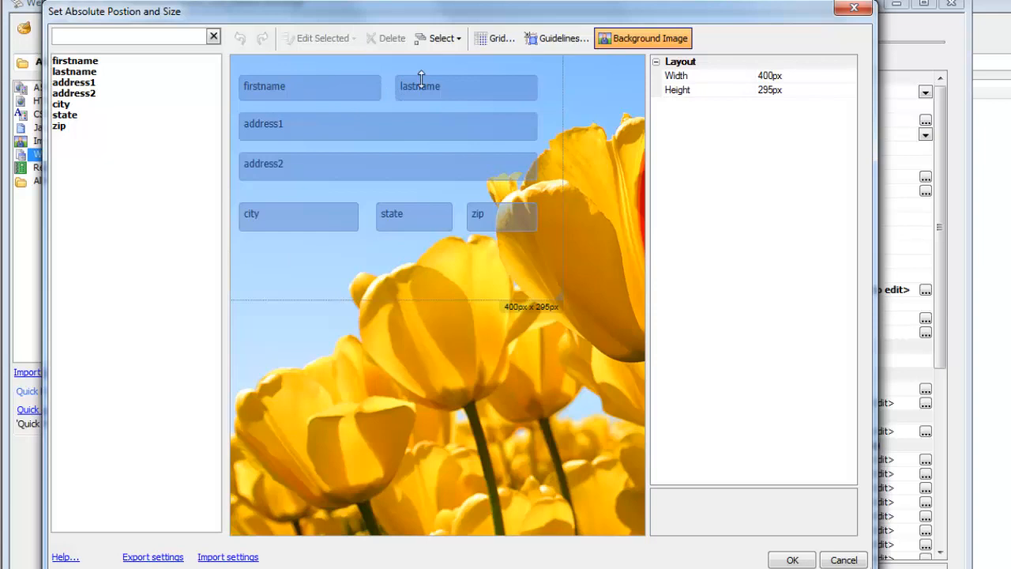
pyautogui.click(626, 41)
pyautogui.click(627, 42)
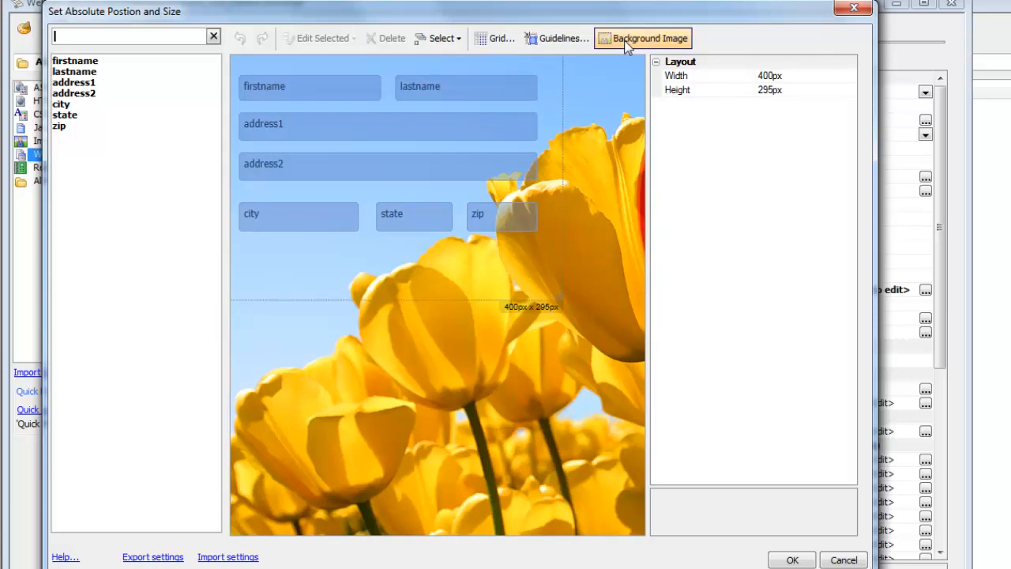
# - Accept the absolute layout and check the container's background image in Working Preview before returning to the design
pyautogui.click(786, 559)
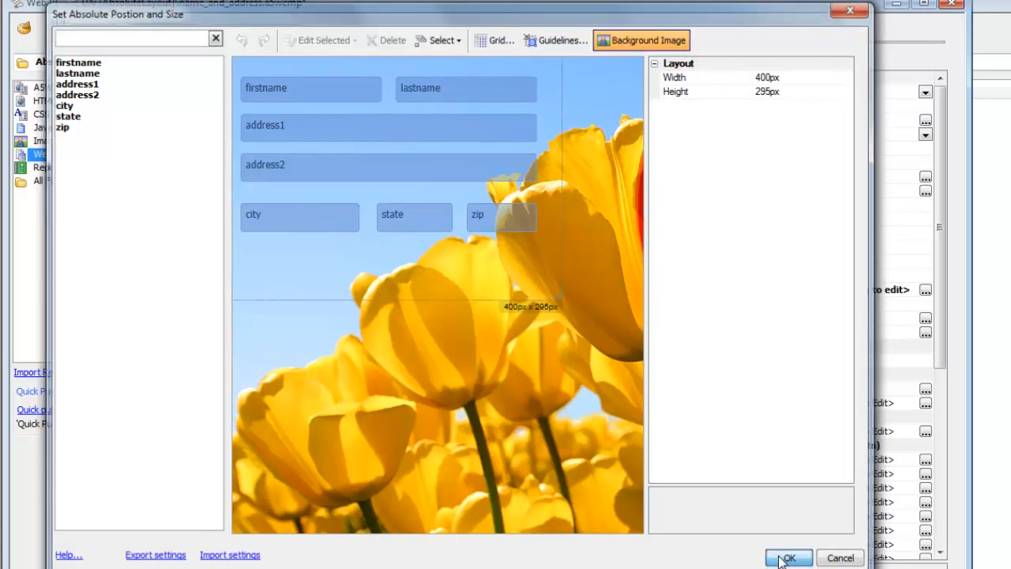
pyautogui.click(242, 34)
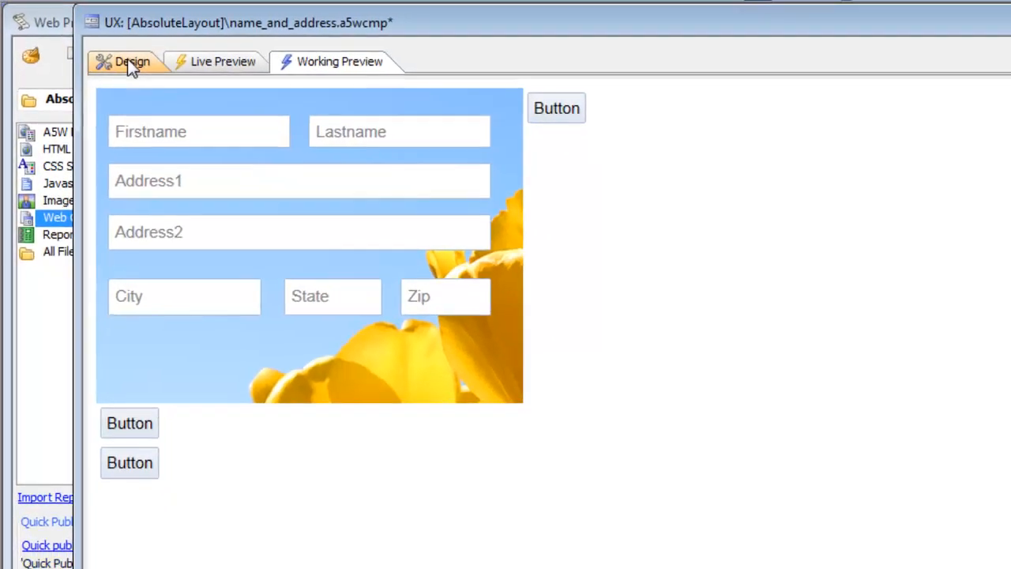
pyautogui.click(132, 61)
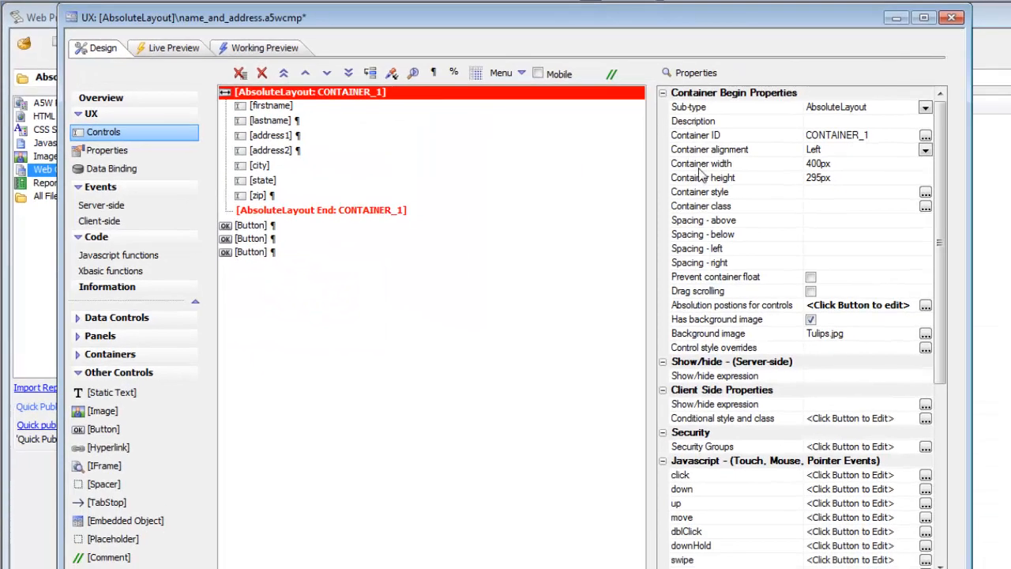
# - Set CONTAINER_1's background image to pdf_1040\q_1_6.PNG from the web project folder
pyautogui.click(925, 333)
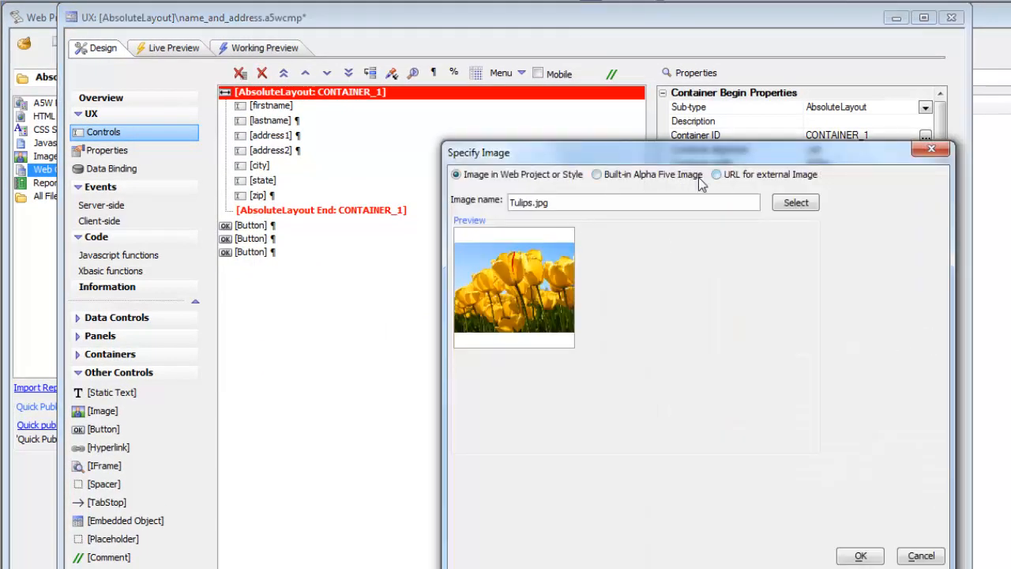
pyautogui.click(795, 203)
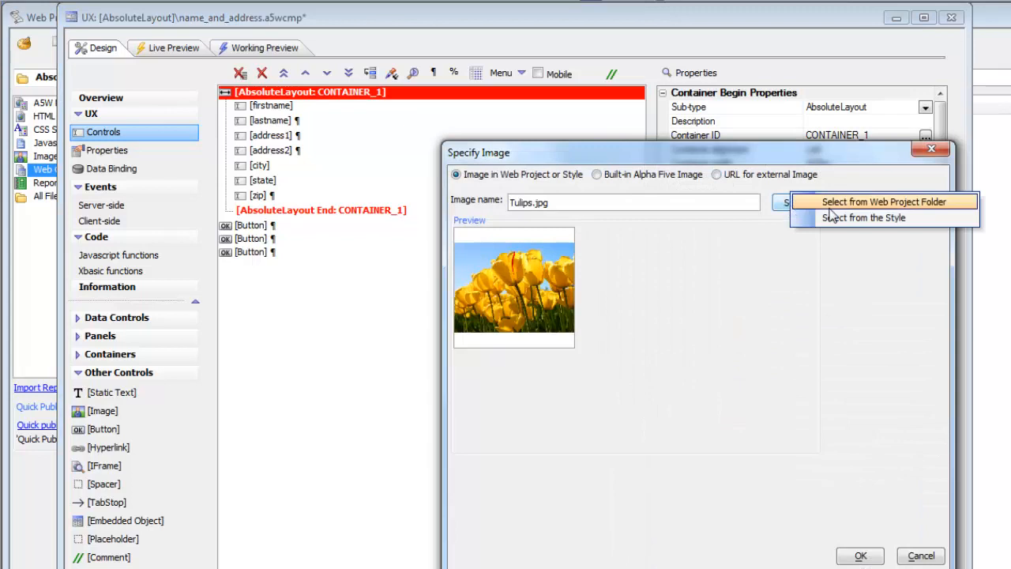
pyautogui.click(854, 203)
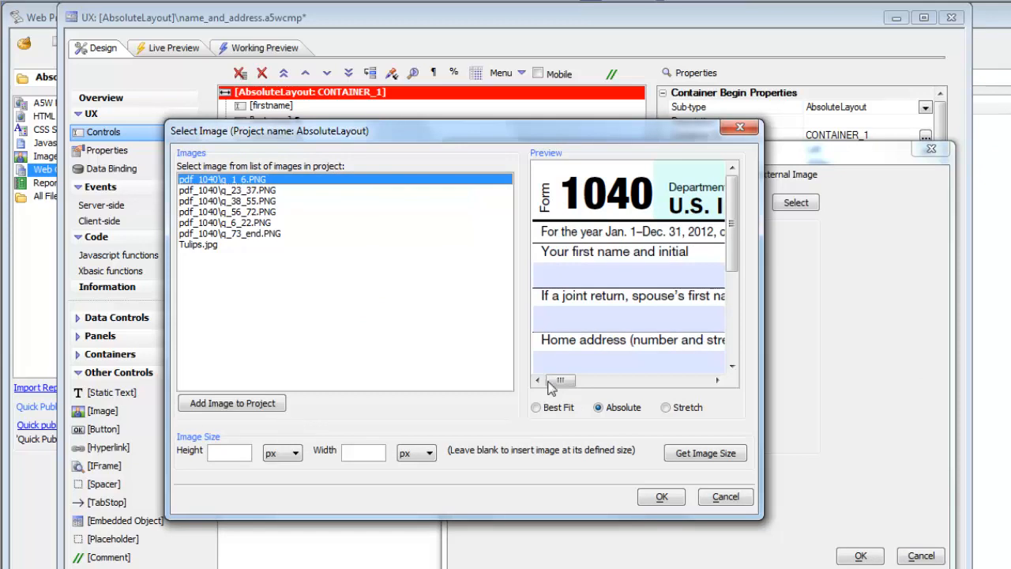
pyautogui.moveTo(556, 382); pyautogui.dragTo(529, 382)
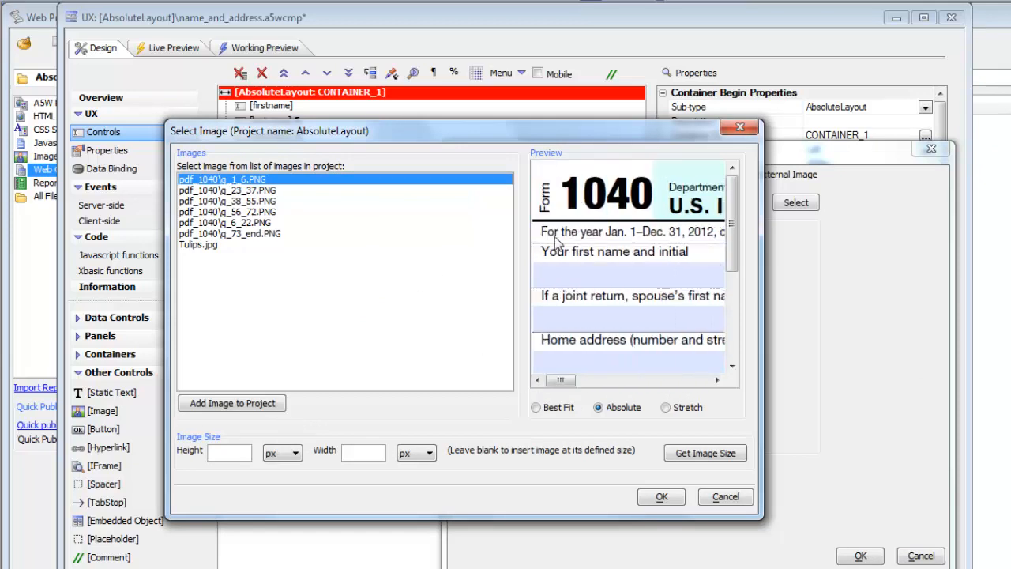
pyautogui.click(661, 498)
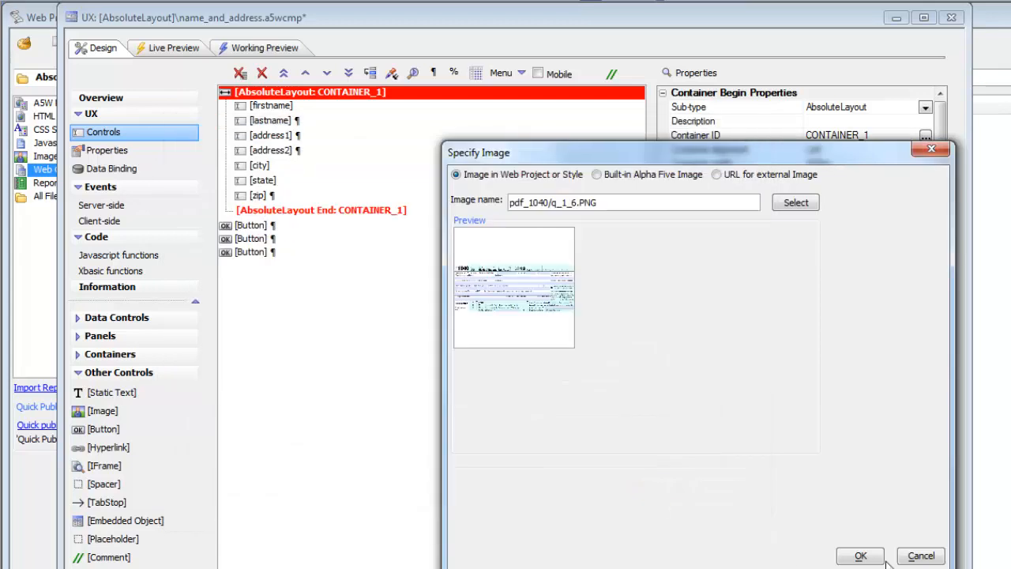
pyautogui.click(860, 554)
# - Delete all placed controls from CONTAINER_1's absolute layout, with the position editor widened to show more of the form image
pyautogui.click(735, 311)
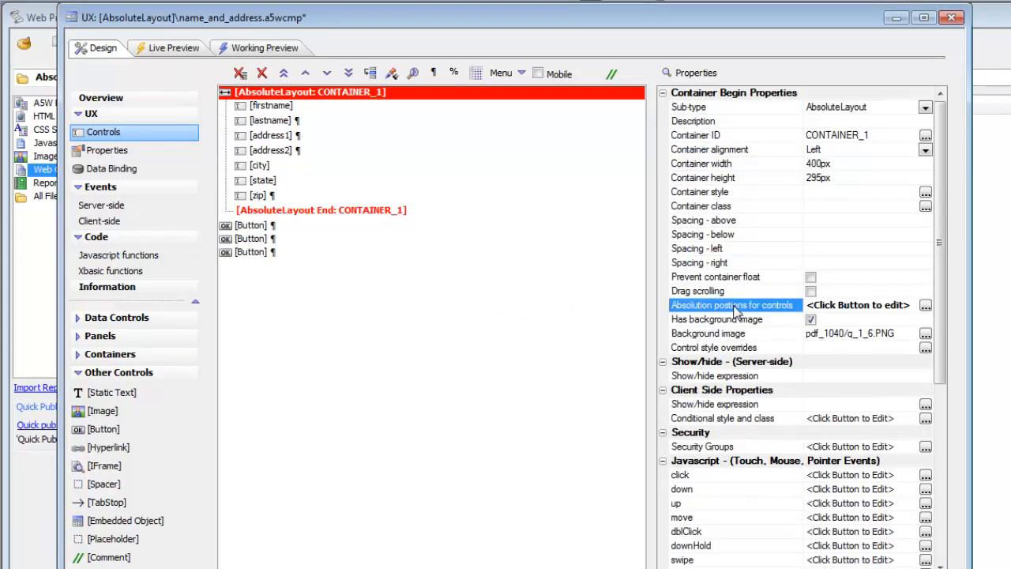
pyautogui.click(925, 306)
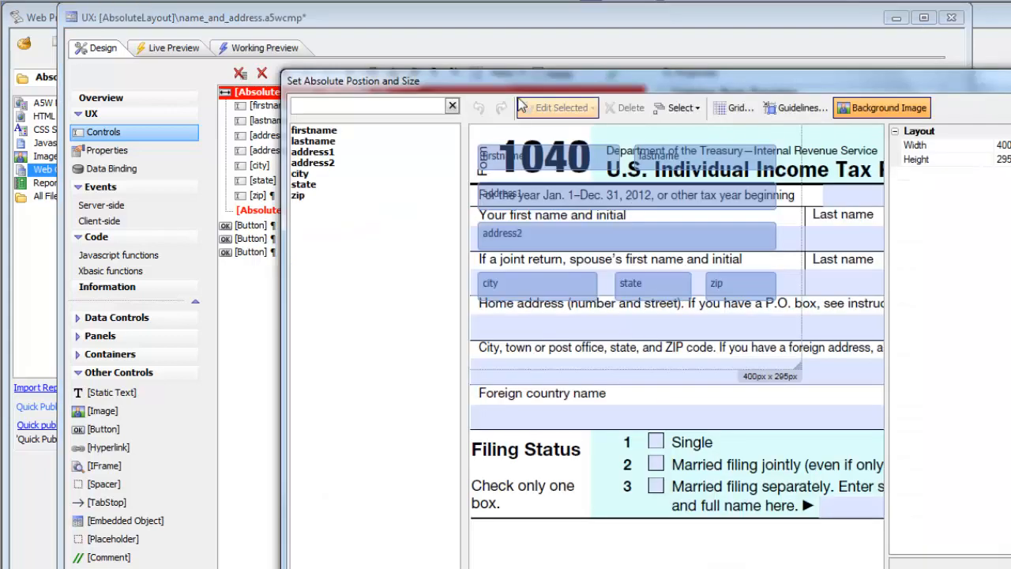
pyautogui.moveTo(524, 84); pyautogui.dragTo(326, 42)
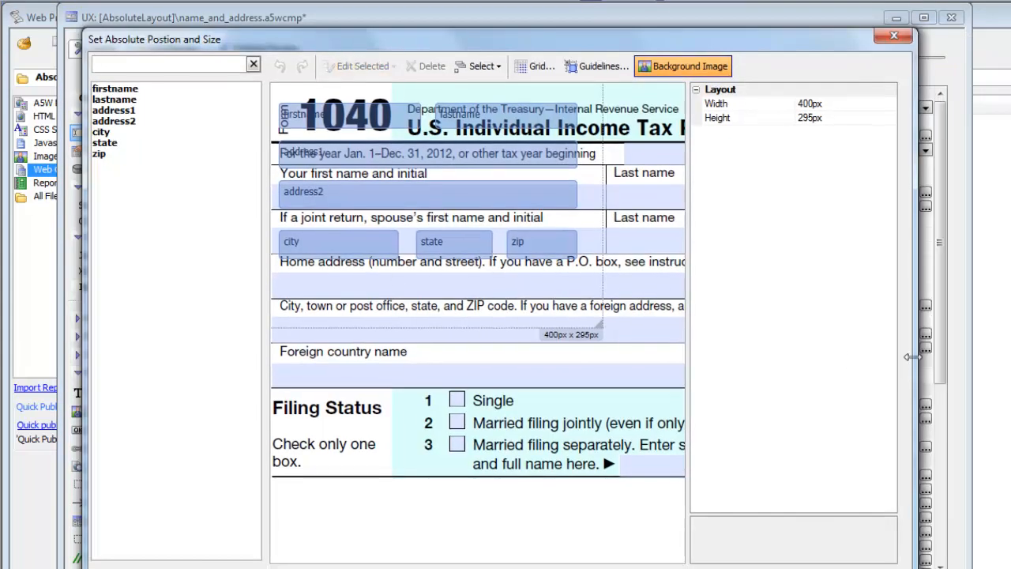
pyautogui.moveTo(918, 358); pyautogui.dragTo(992, 358)
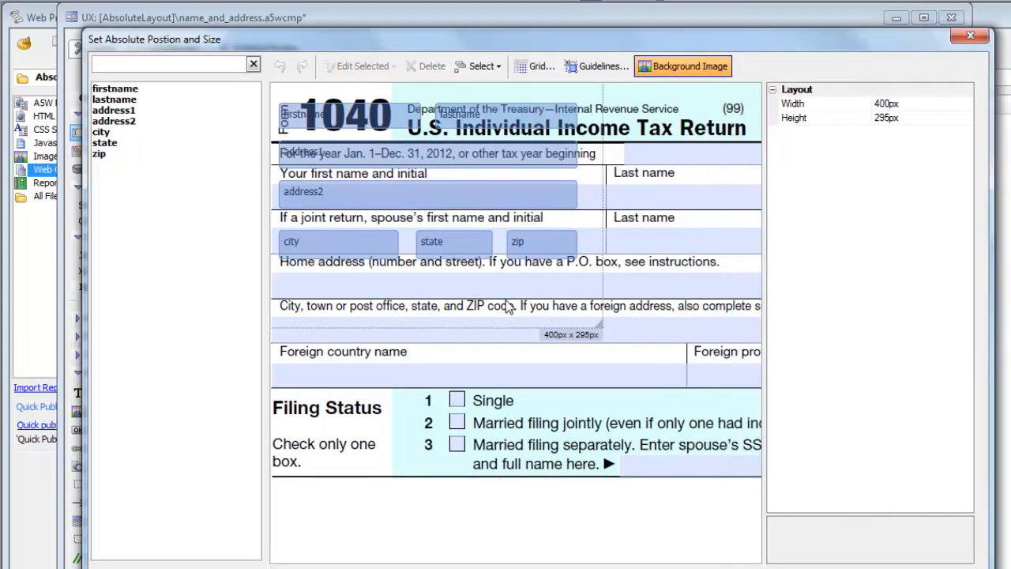
pyautogui.click(321, 155)
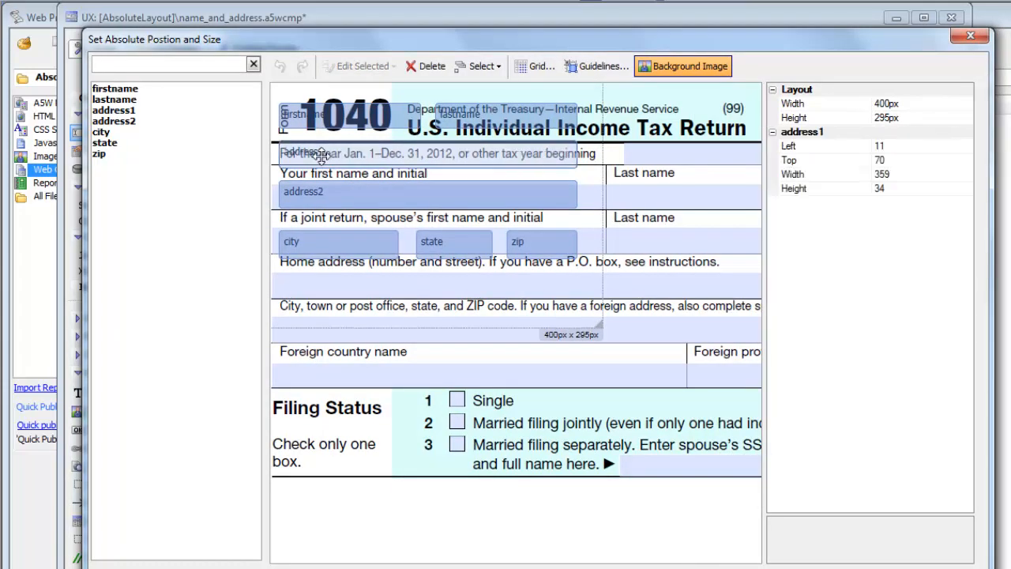
pyautogui.click(474, 68)
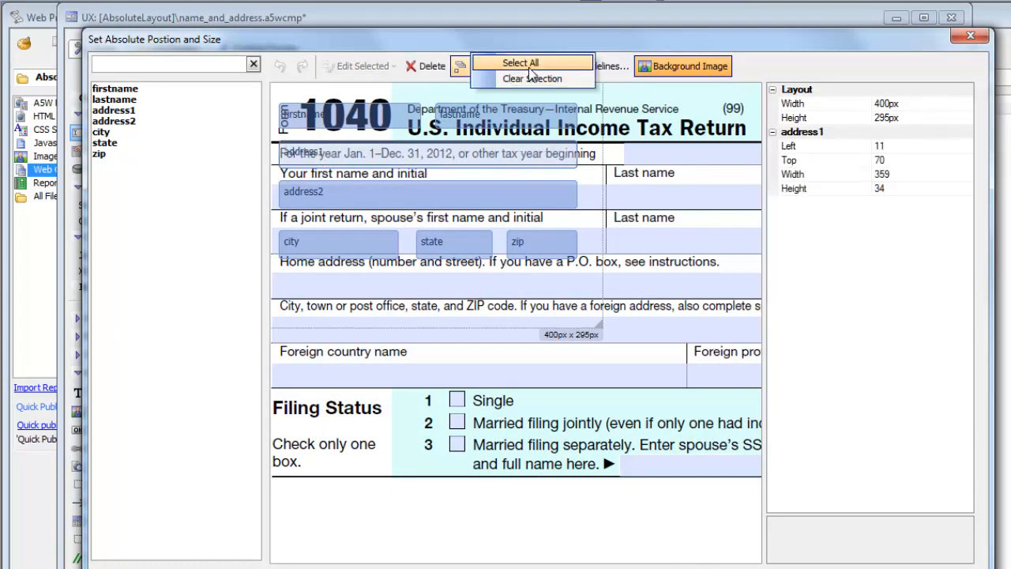
pyautogui.click(528, 78)
pyautogui.click(426, 66)
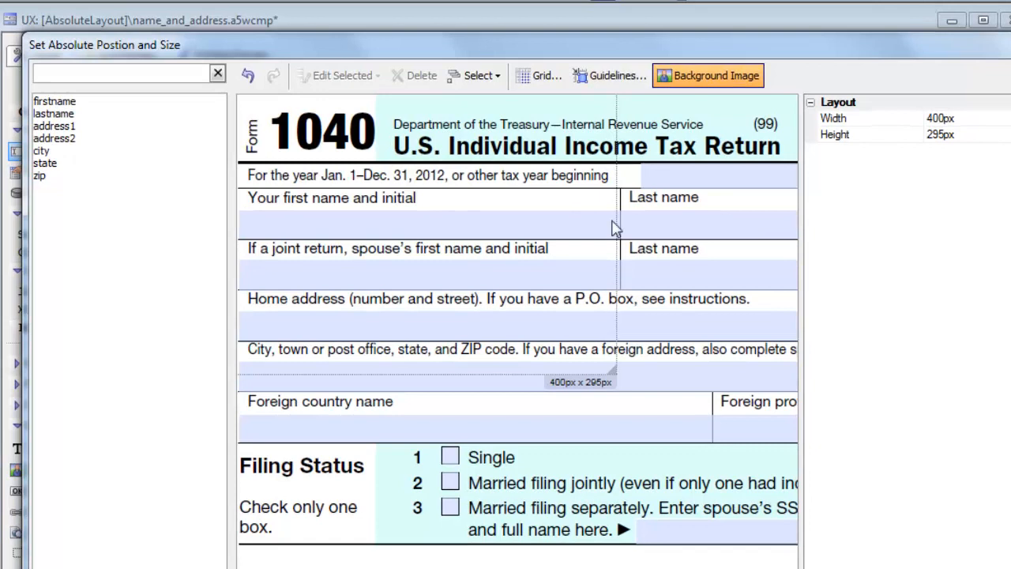
# - Draw firstname about 398 by 34 px over the form's "Your first name and initial" field and enlarge the layout to about 562 by 476 px
pyautogui.click(57, 104)
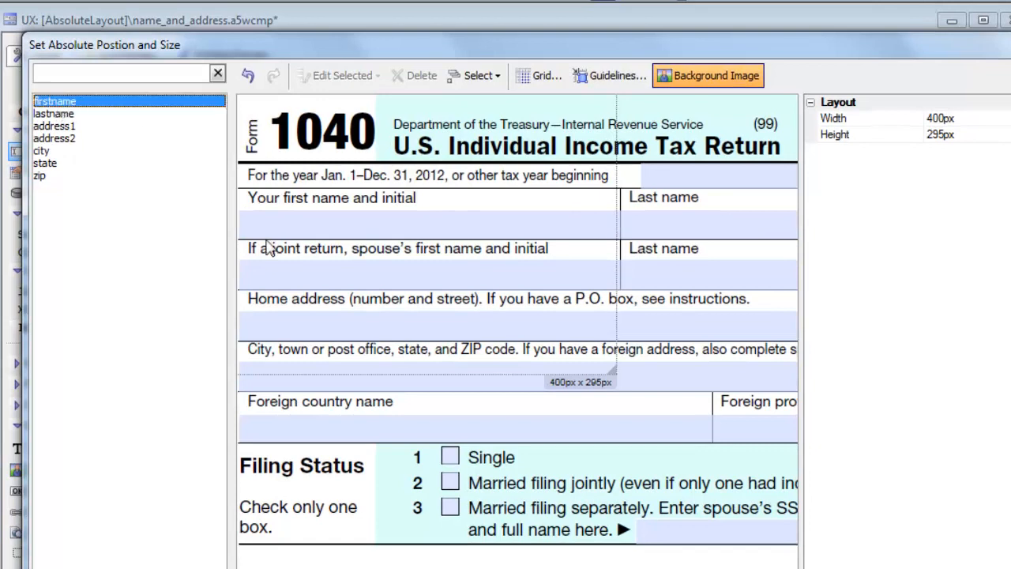
pyautogui.moveTo(240, 210); pyautogui.dragTo(621, 249)
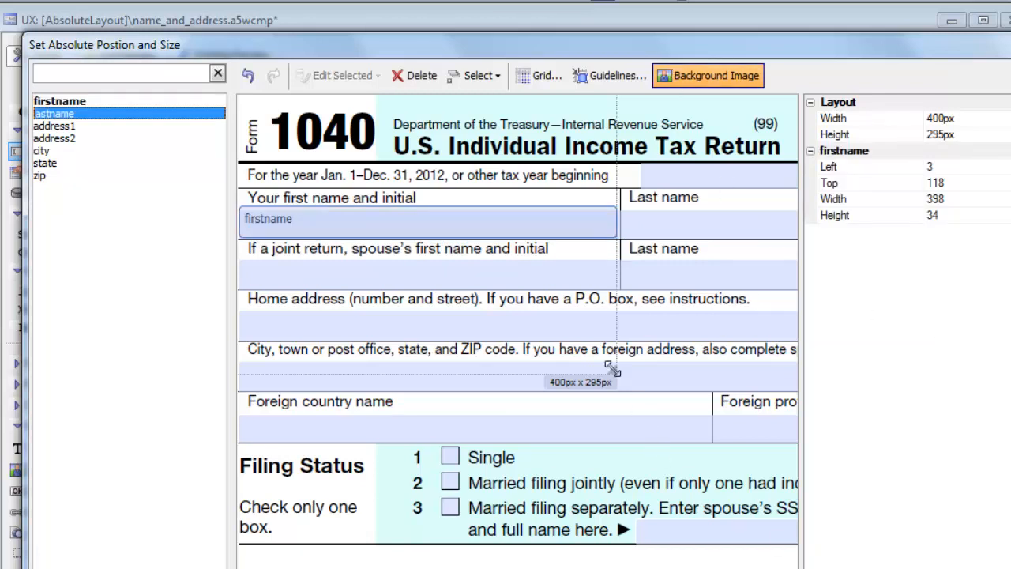
pyautogui.moveTo(613, 368); pyautogui.dragTo(763, 538)
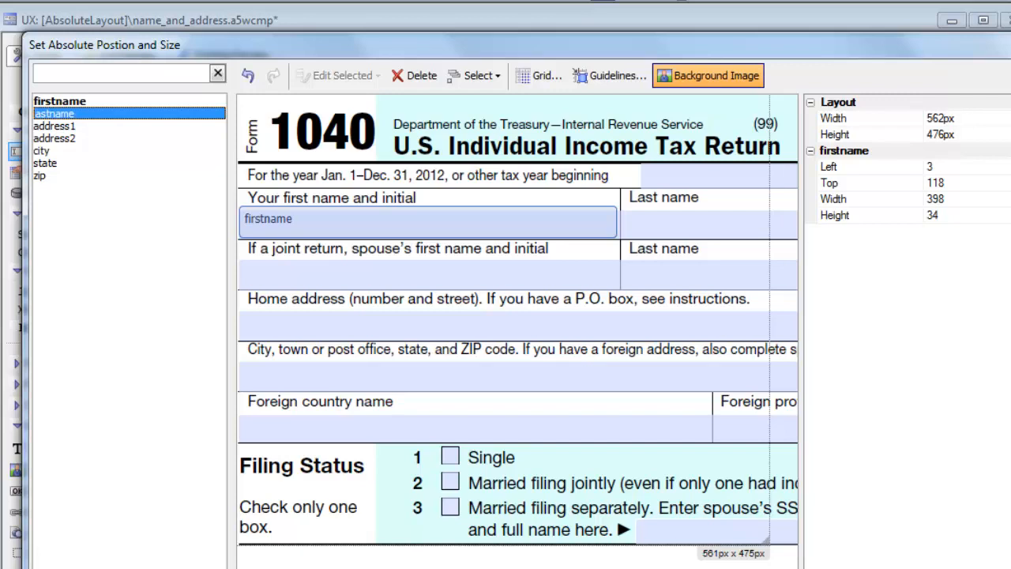
pyautogui.press('Return')
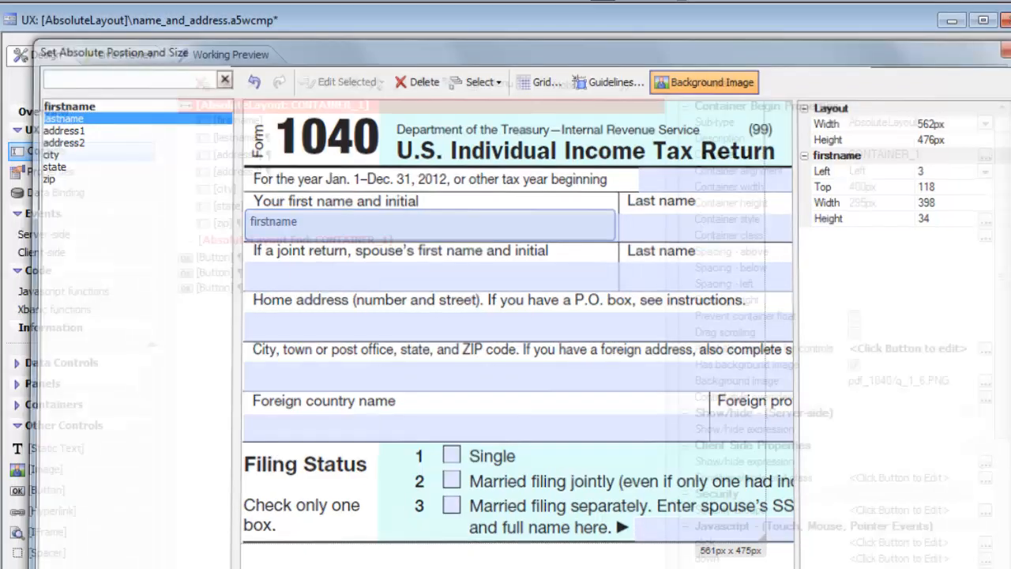
# - Check the firstname field over the 1040 form background in Working Preview and return to the design
pyautogui.click(254, 63)
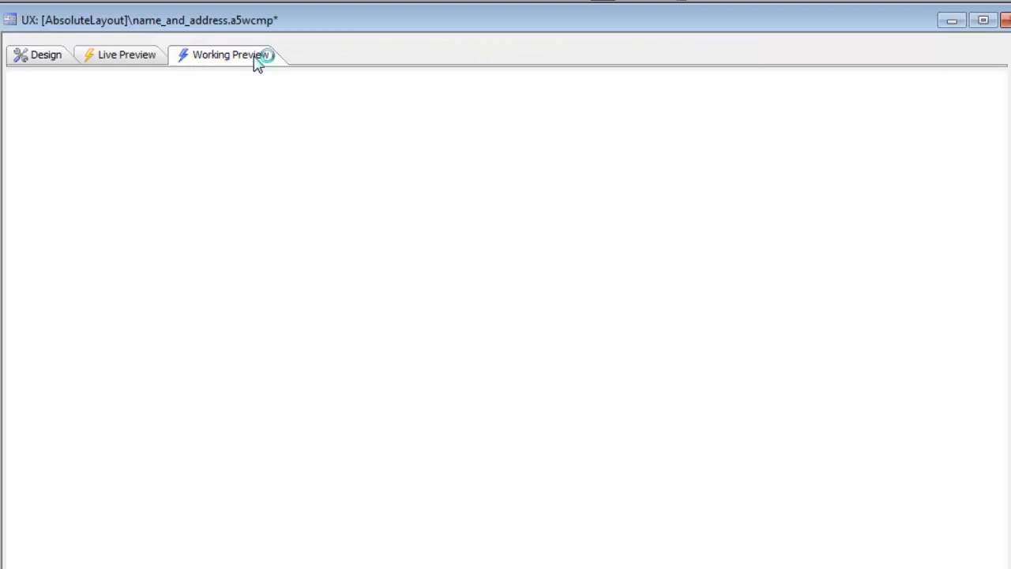
pyautogui.click(60, 202)
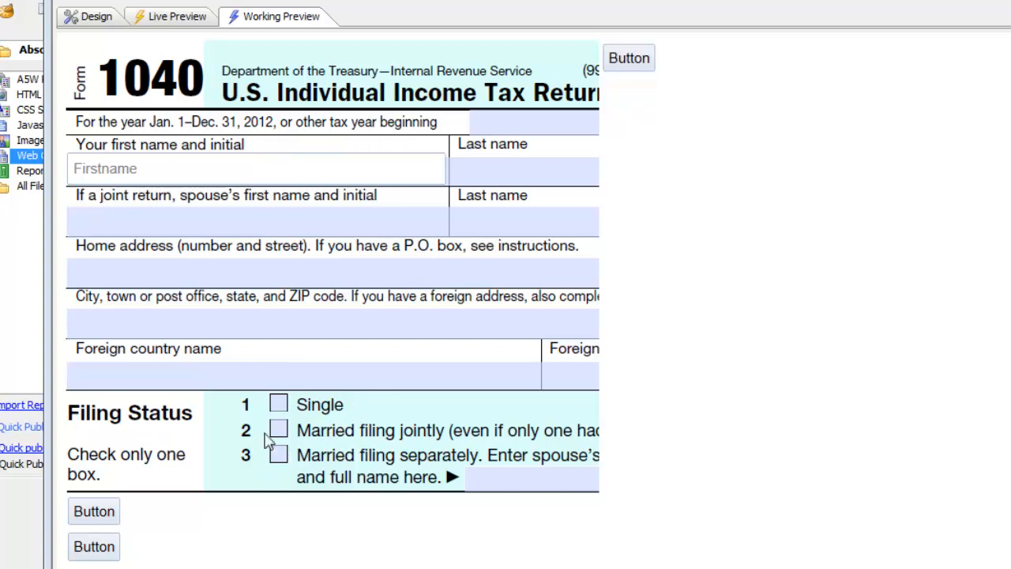
pyautogui.click(89, 15)
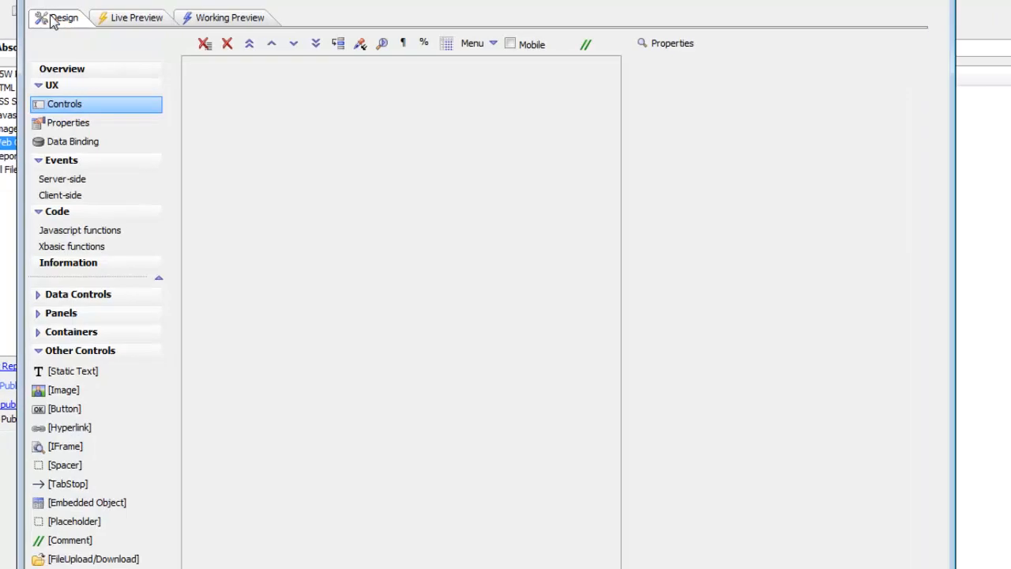
# - Enlarge CONTAINER_1's absolute layout to about 821 by 484 px and check the form in Working Preview
pyautogui.click(278, 180)
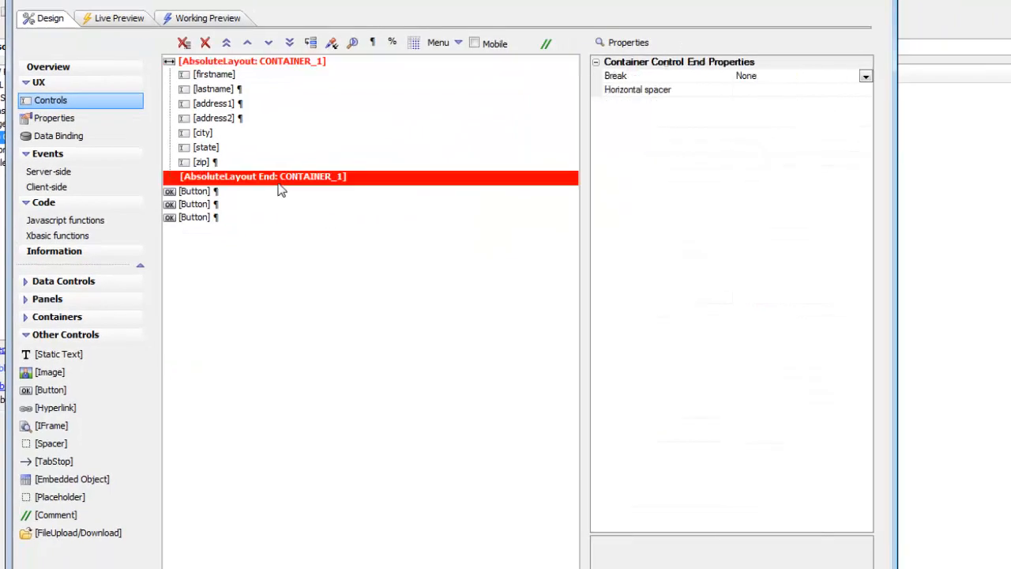
pyautogui.click(316, 62)
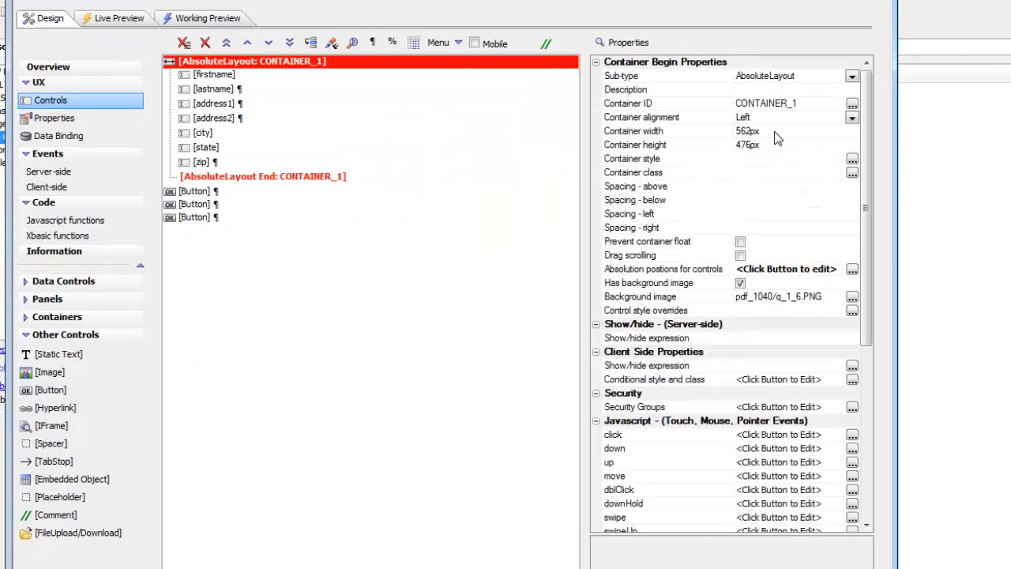
pyautogui.click(852, 270)
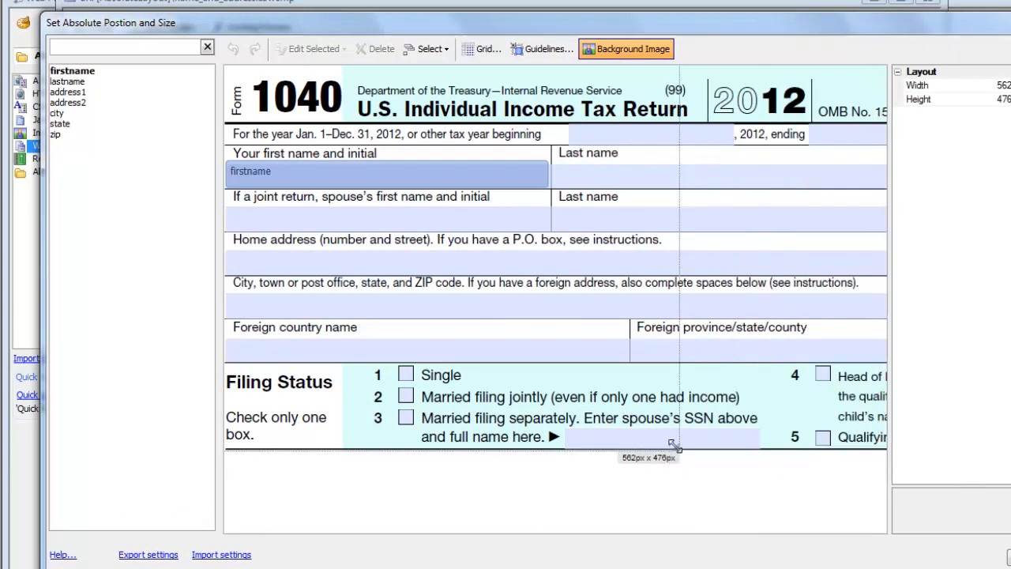
pyautogui.moveTo(677, 448); pyautogui.dragTo(884, 450)
pyautogui.click(1009, 558)
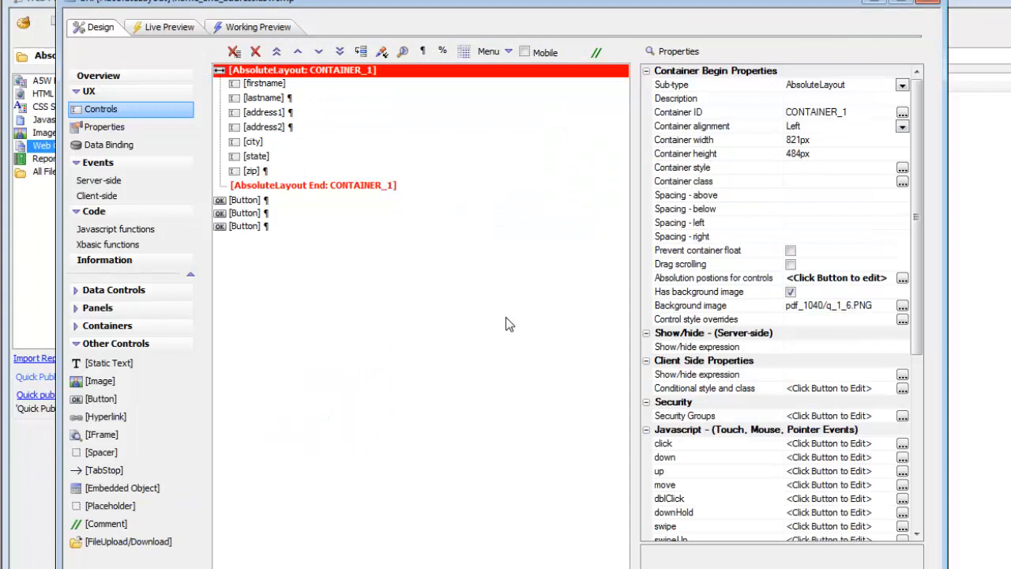
pyautogui.click(263, 28)
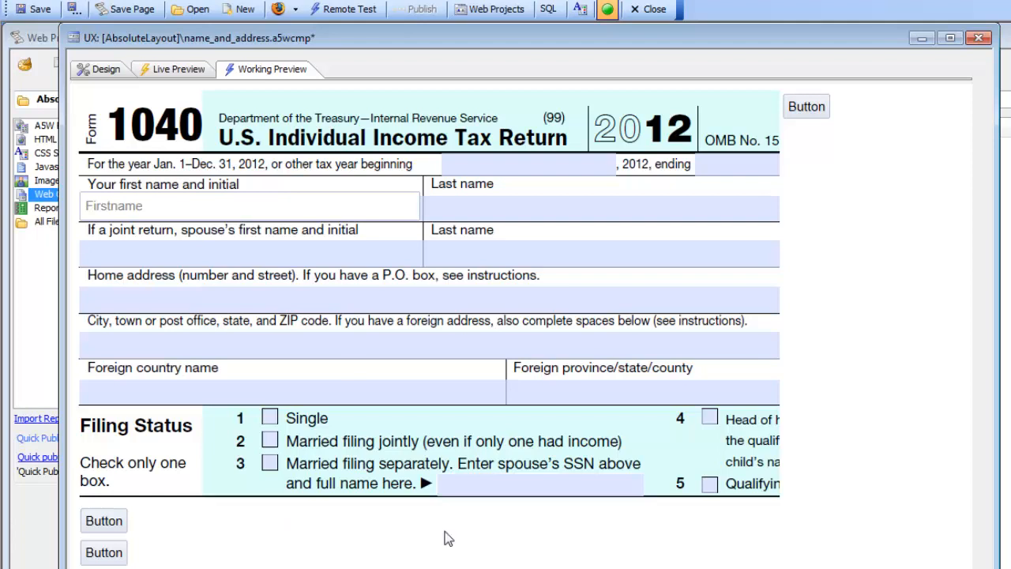
# - Save and close the name_and_address component and create a new blank UX component
pyautogui.click(39, 10)
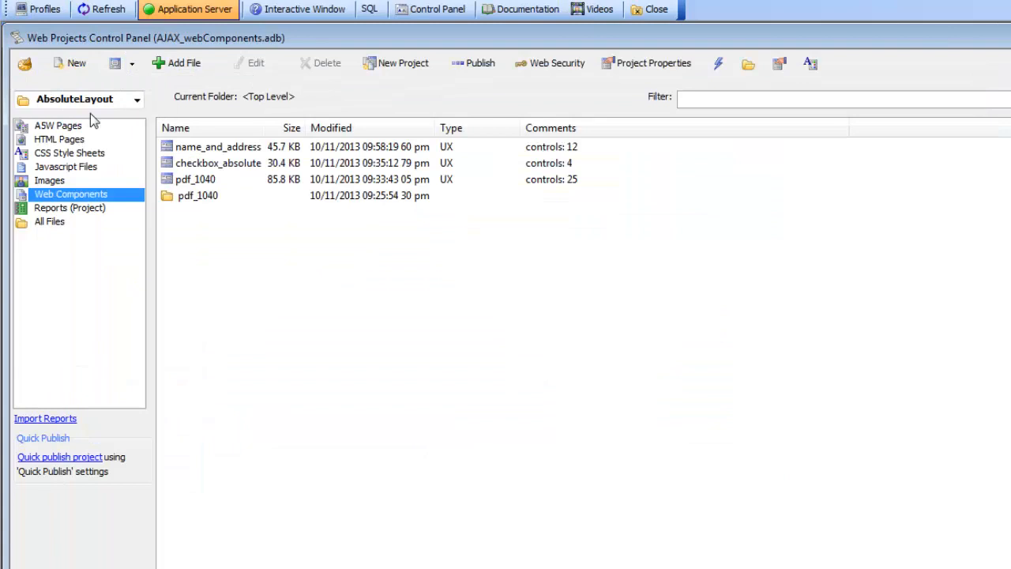
pyautogui.click(115, 66)
pyautogui.press('Return')
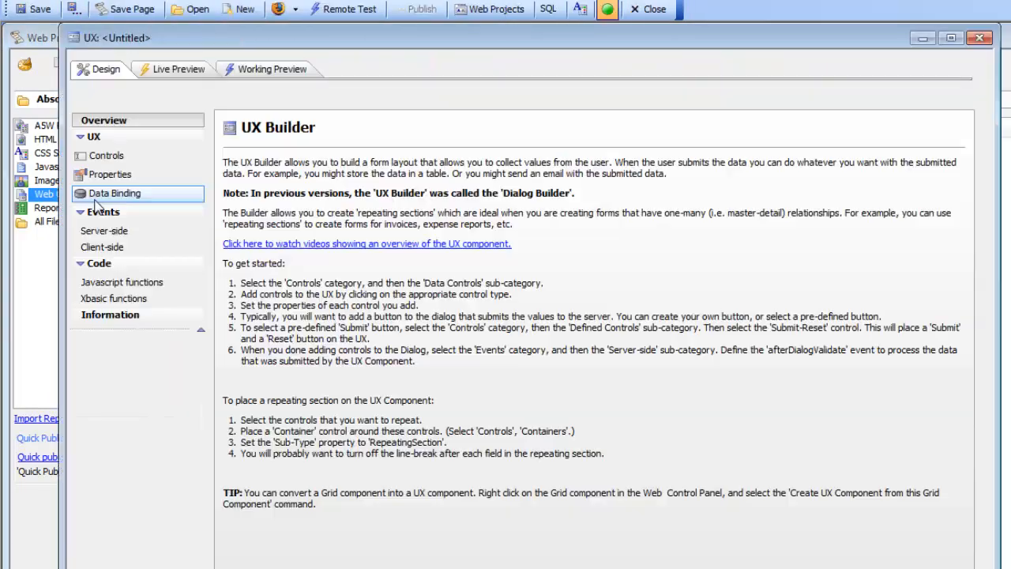
# - Add a RadioButton control named filingstatus to the new component
pyautogui.click(96, 155)
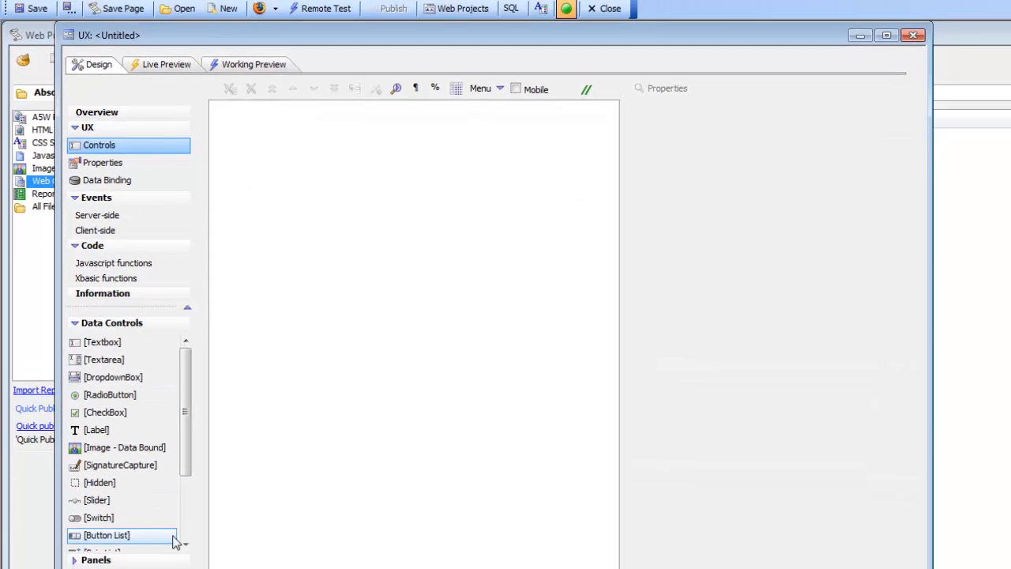
pyautogui.moveTo(188, 389)
pyautogui.mouseDown()
pyautogui.moveTo(189, 442)
pyautogui.moveTo(181, 394)
pyautogui.mouseUp()
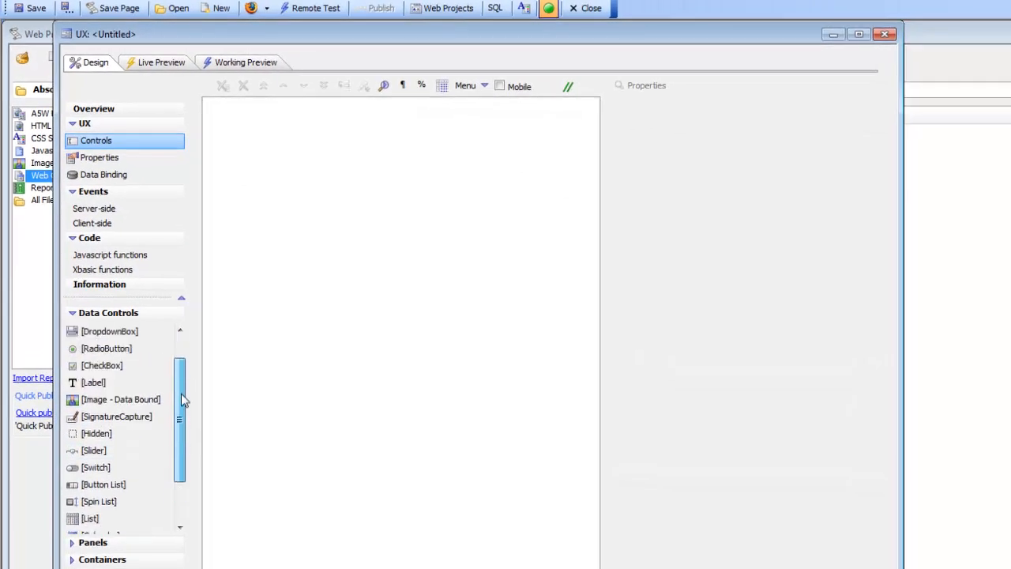
pyautogui.click(108, 351)
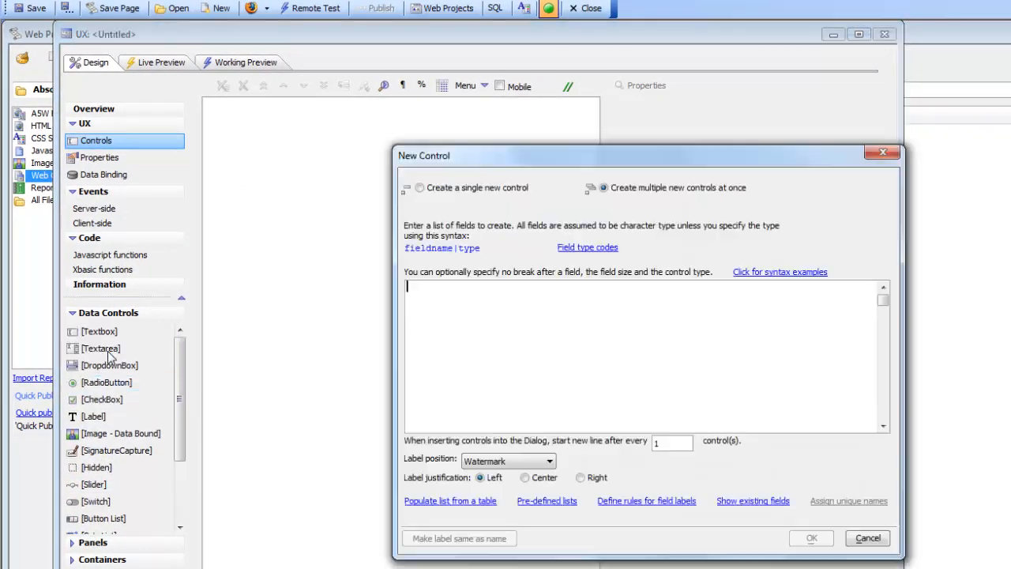
pyautogui.click(436, 317)
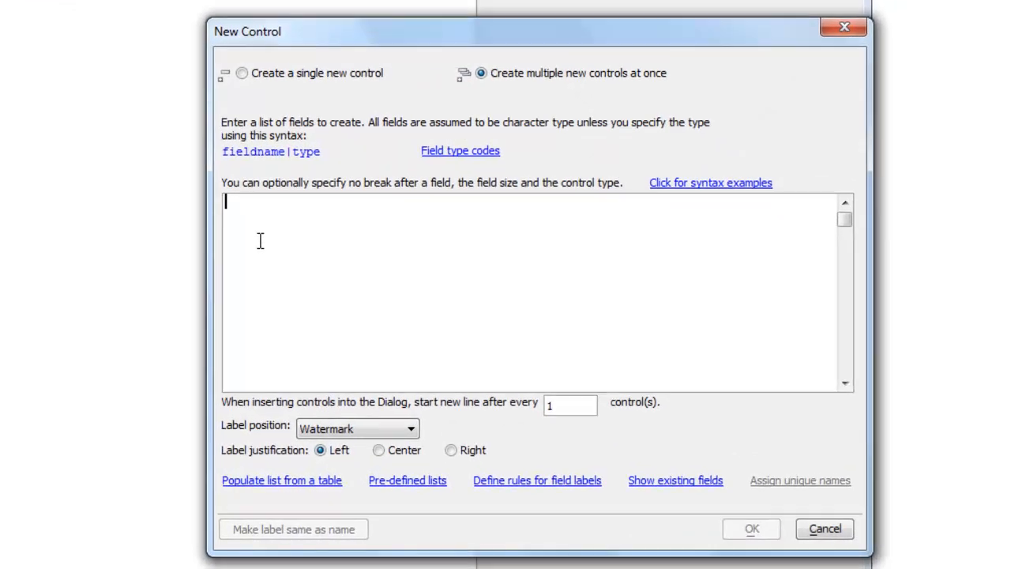
pyautogui.write('fili')
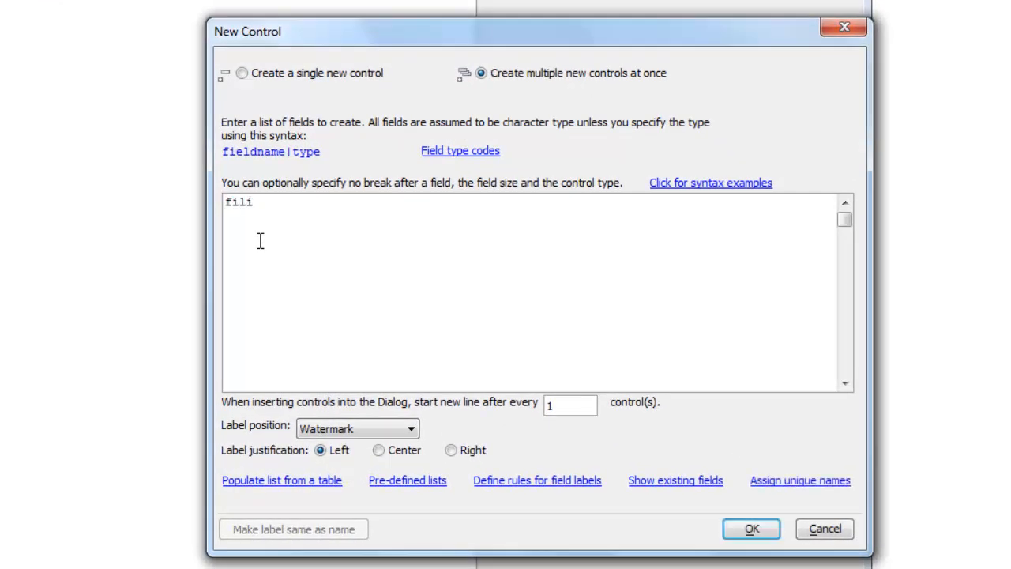
pyautogui.write('ngstatus')
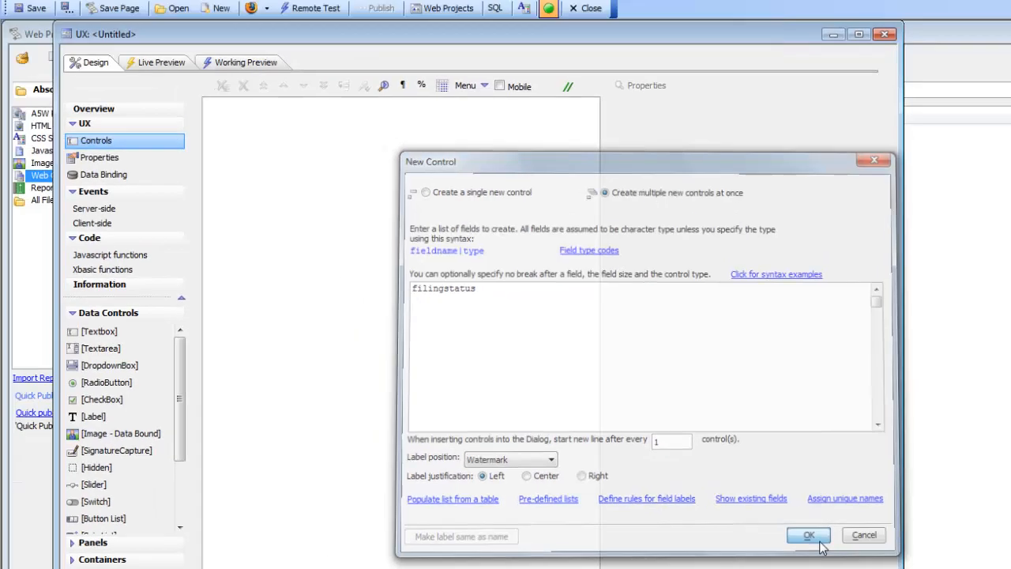
pyautogui.click(751, 529)
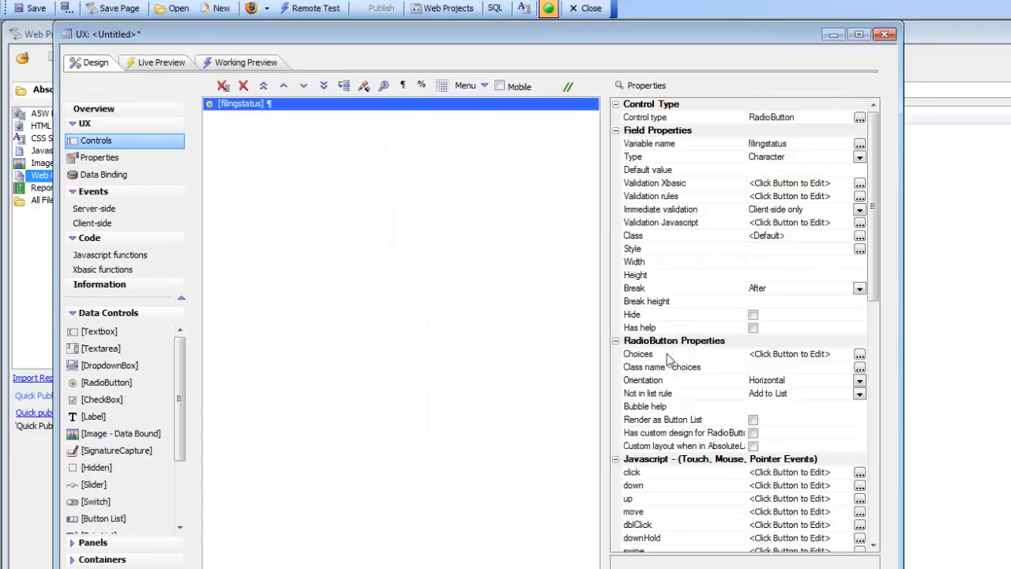
# - Define the static choices married, single, married2, x, y and z for the filingstatus radio button
pyautogui.doubleClick(665, 355)
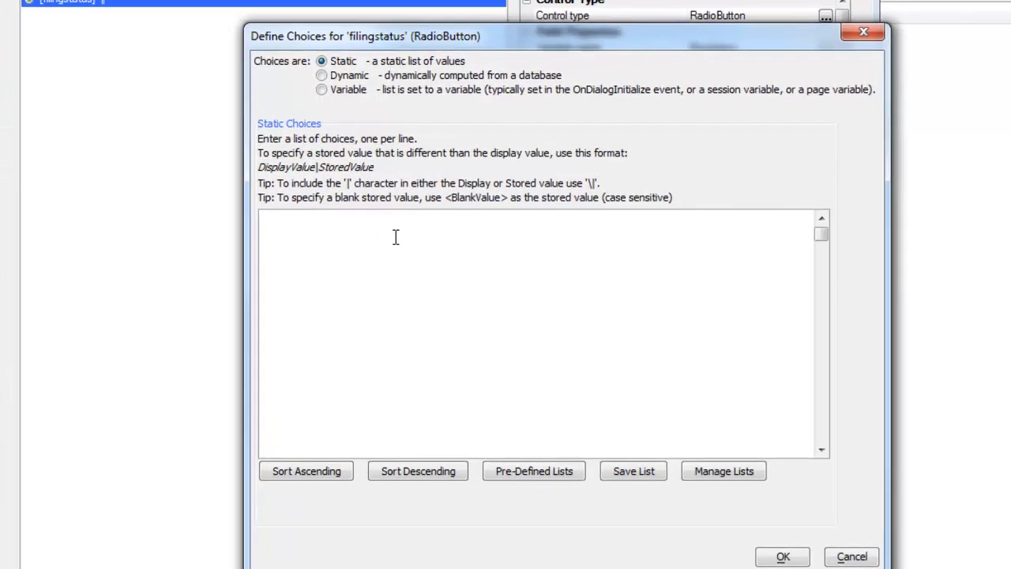
pyautogui.write('married')
pyautogui.press('Return')
pyautogui.write('sing,')
pyautogui.press('BackSpace')
pyautogui.write('le')
pyautogui.press('Return')
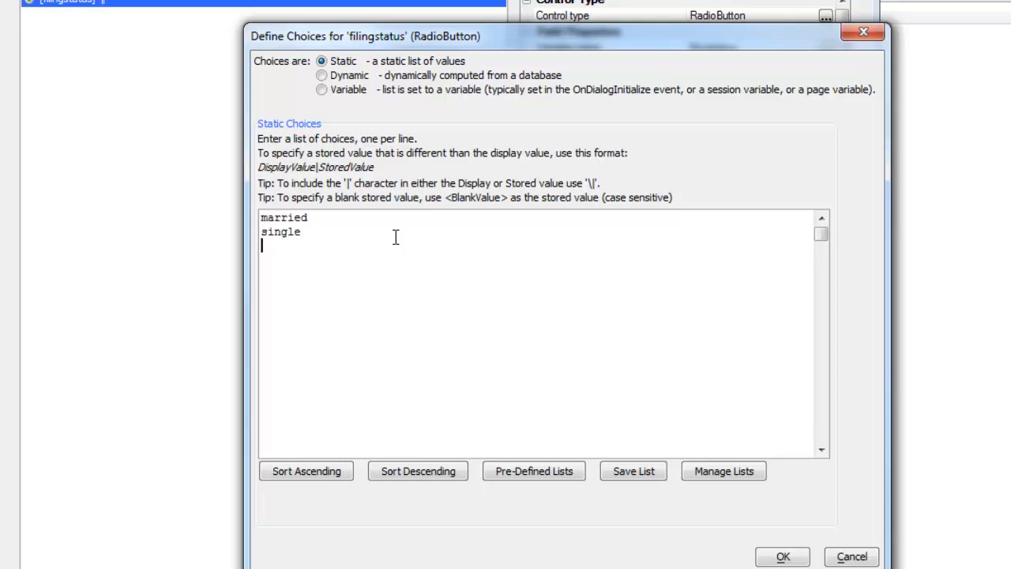
pyautogui.write('married2')
pyautogui.press('Return')
pyautogui.write('y ')
pyautogui.write('z')
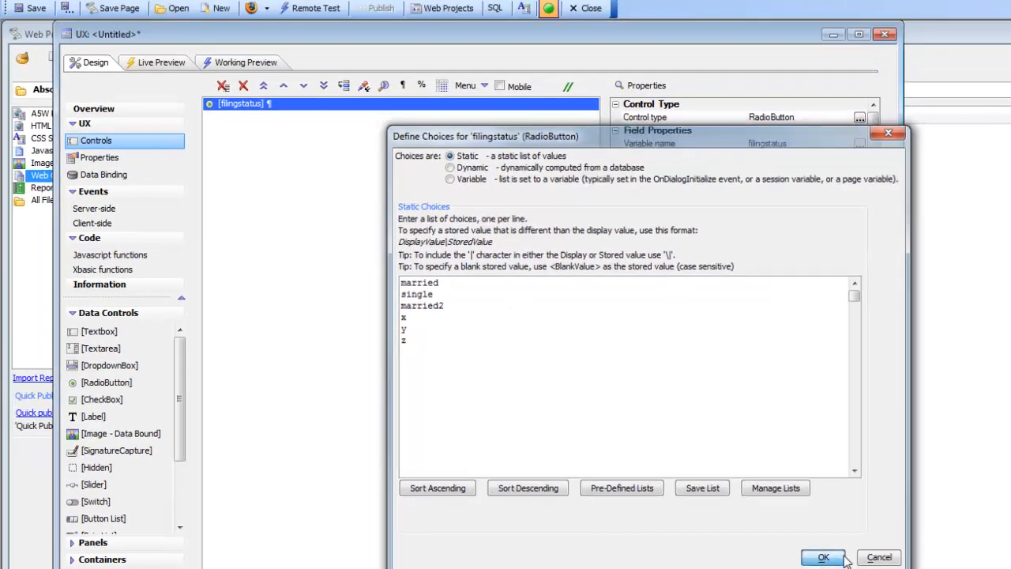
pyautogui.click(842, 556)
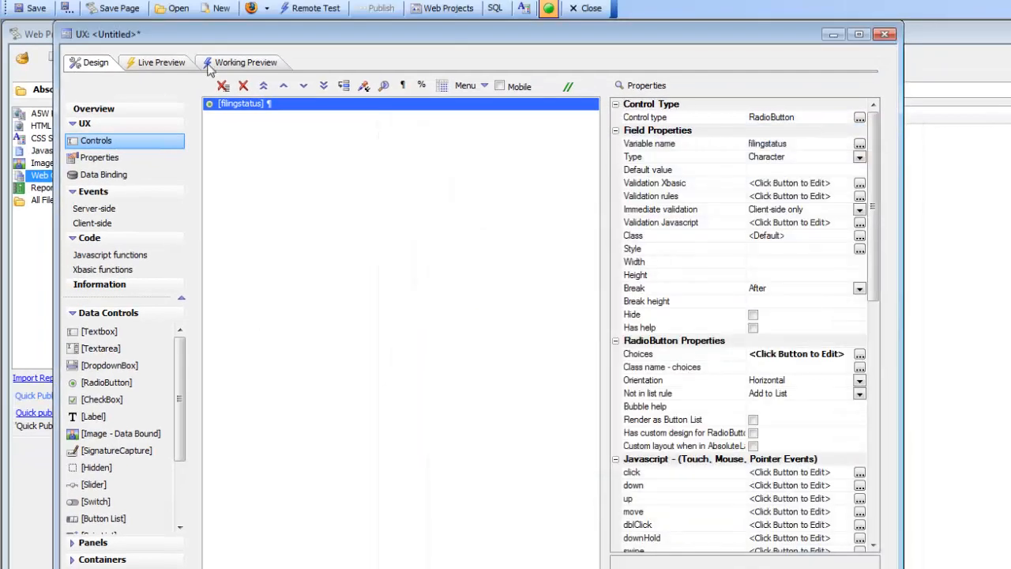
# - Set filingstatus's width to 5in, checking the arrangement of the choices in Working Preview before and after the change
pyautogui.click(261, 70)
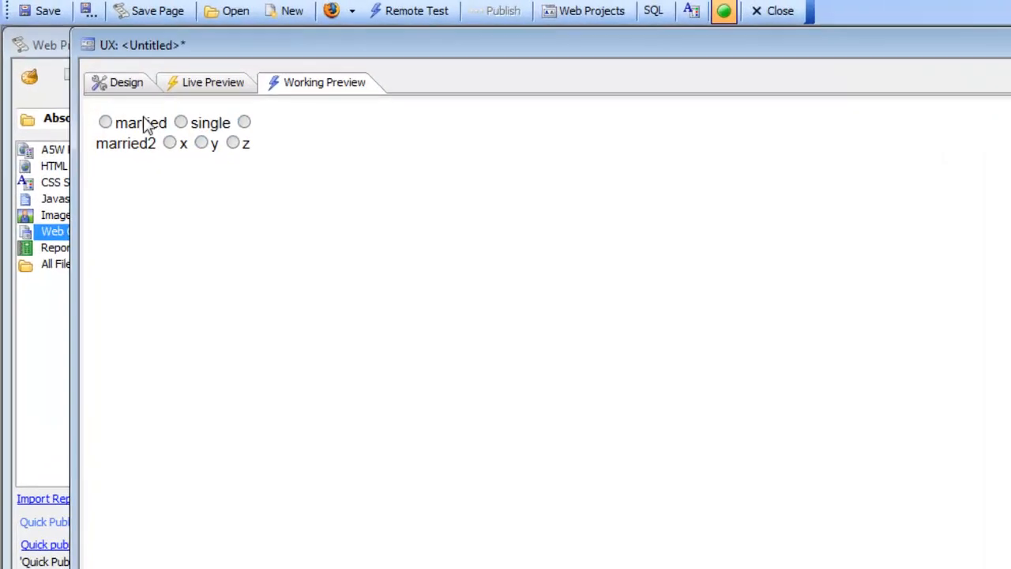
pyautogui.click(111, 85)
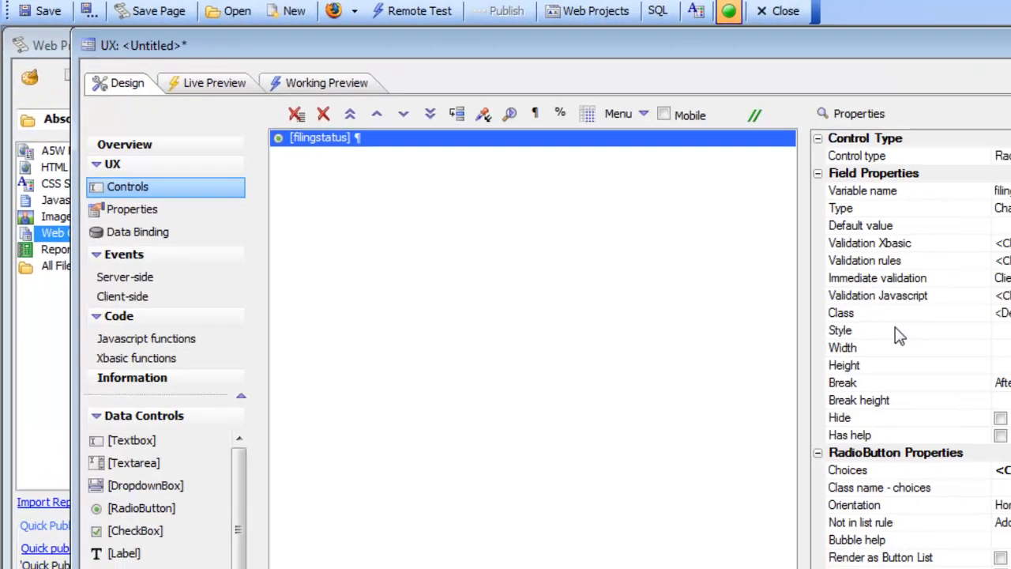
pyautogui.click(920, 362)
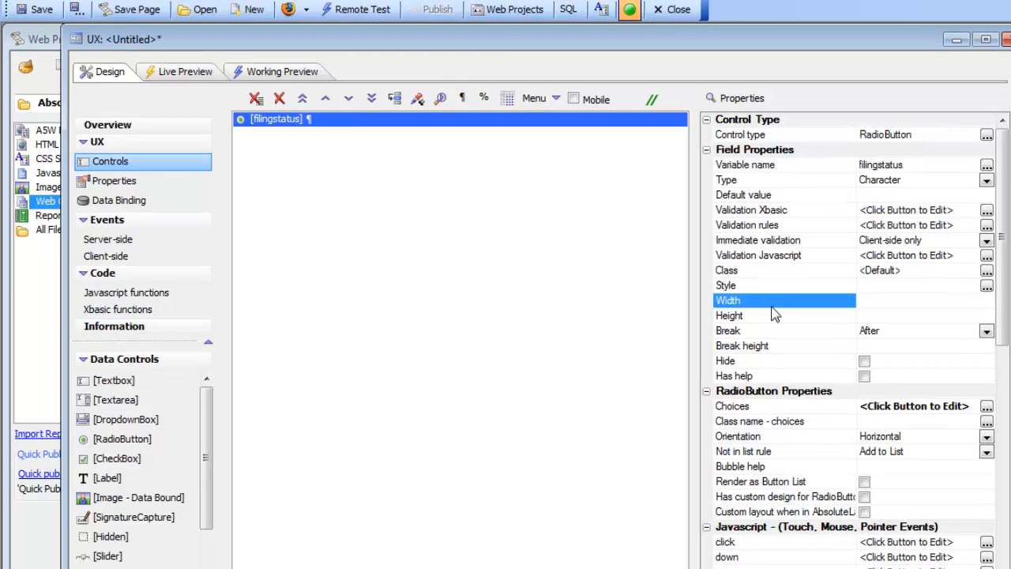
pyautogui.write('5in')
pyautogui.press('Return')
pyautogui.click(767, 315)
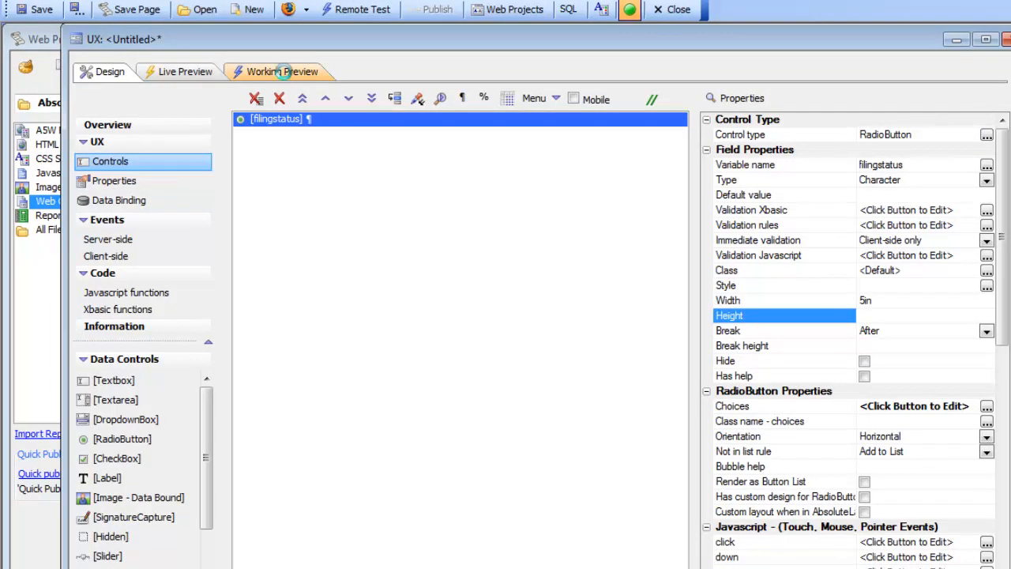
pyautogui.click(286, 75)
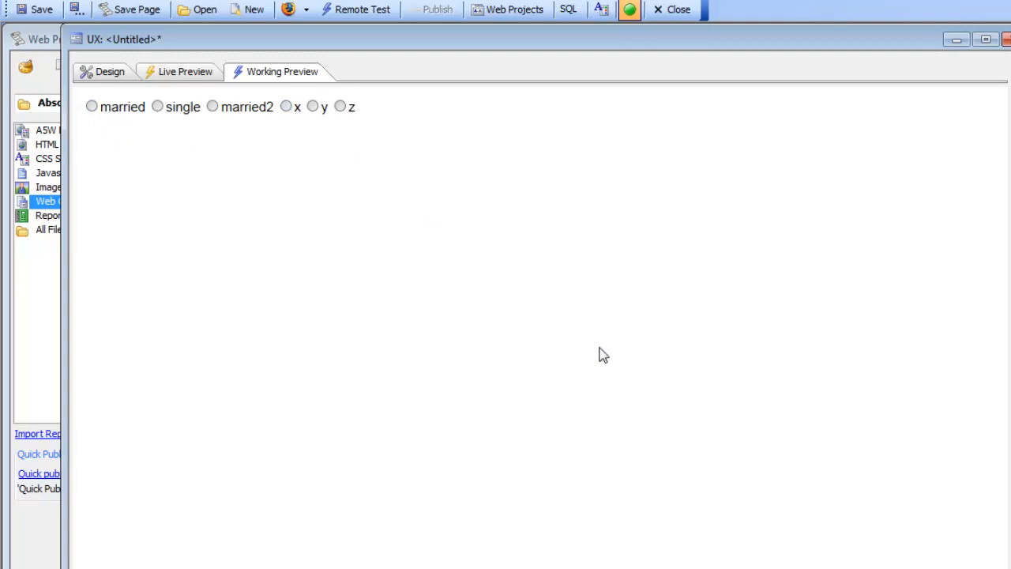
pyautogui.click(101, 72)
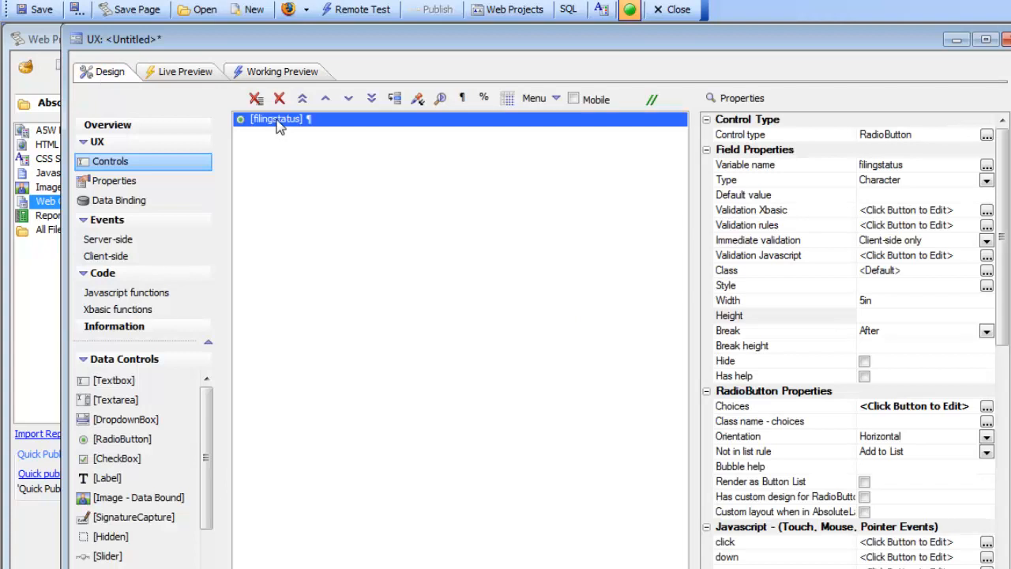
# - Insert an AbsoluteLayout container around the filingstatus control
pyautogui.click(119, 566)
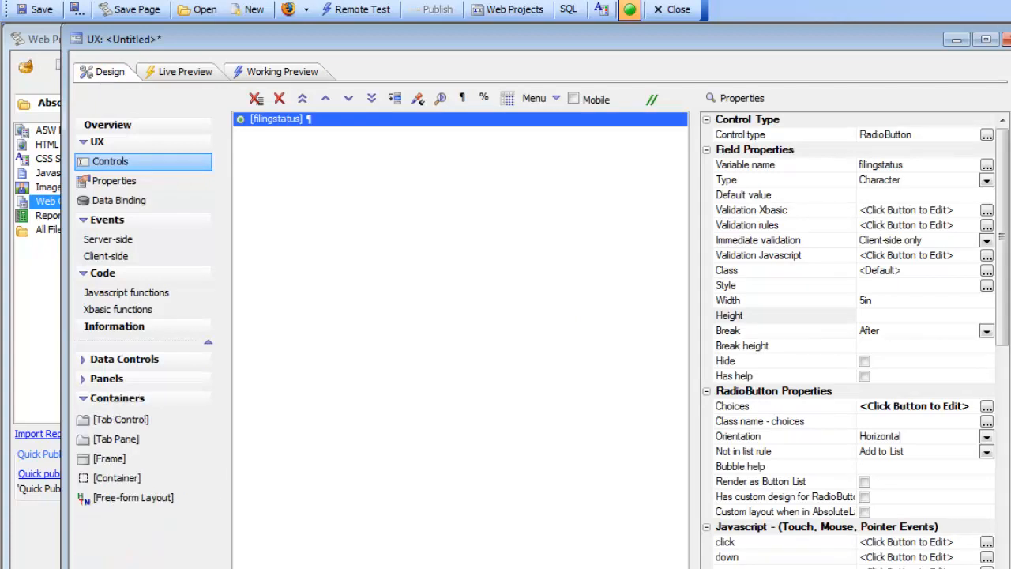
pyautogui.click(117, 480)
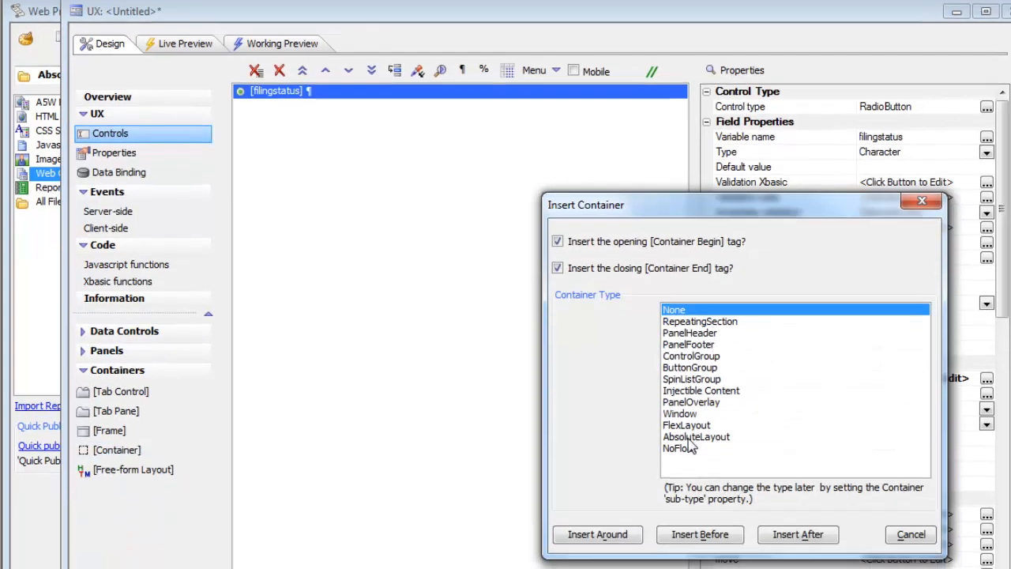
pyautogui.click(694, 452)
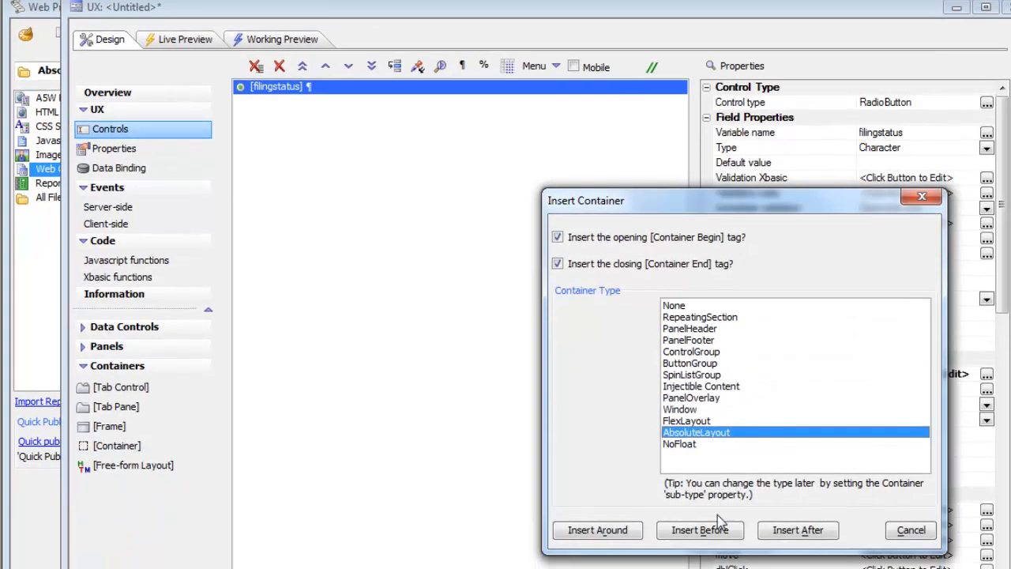
pyautogui.click(578, 537)
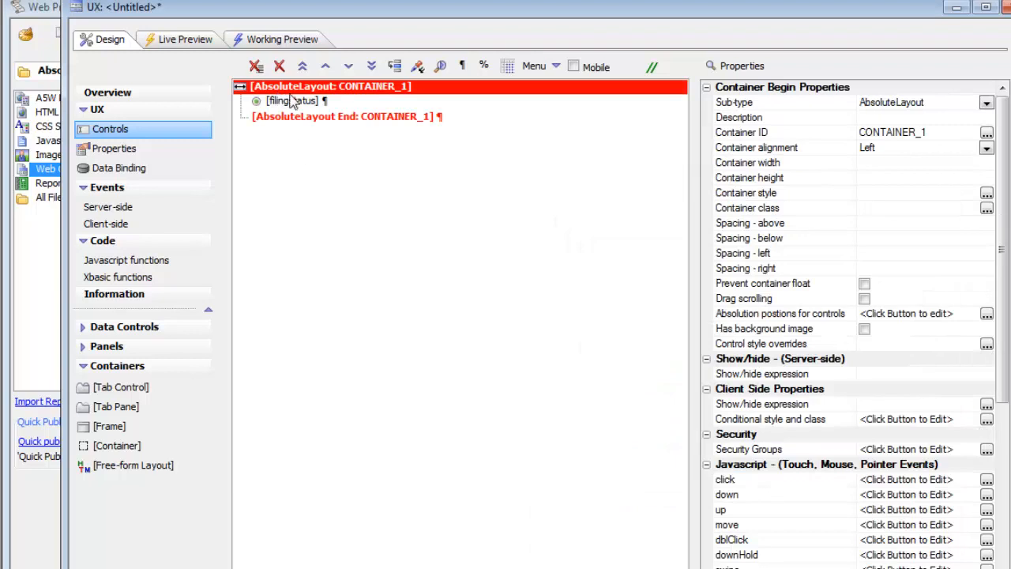
# - Open CONTAINER_1's absolute positions for controls and enlarge the layout to about 550 by 340 px
pyautogui.click(316, 105)
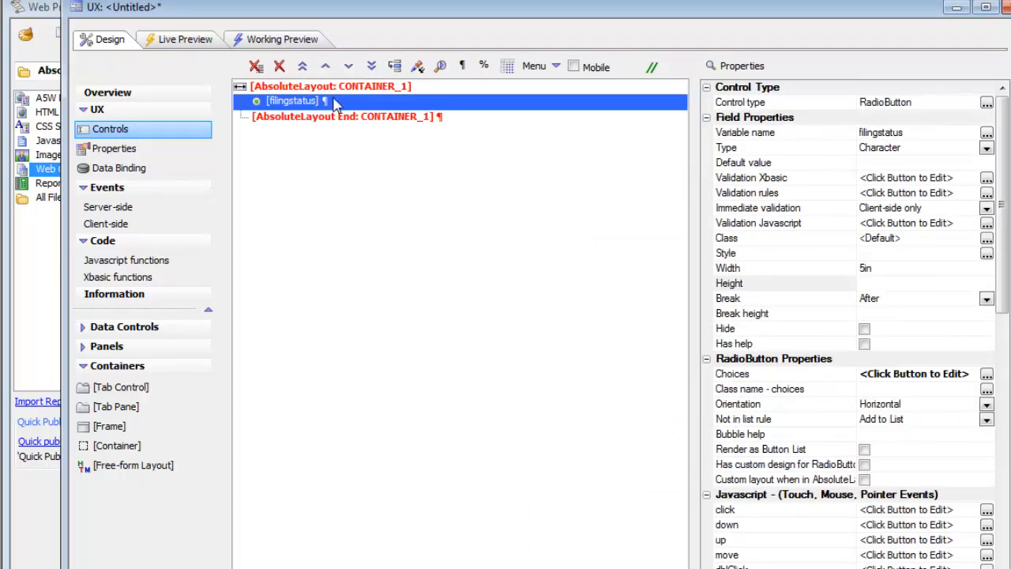
pyautogui.click(347, 89)
pyautogui.click(813, 318)
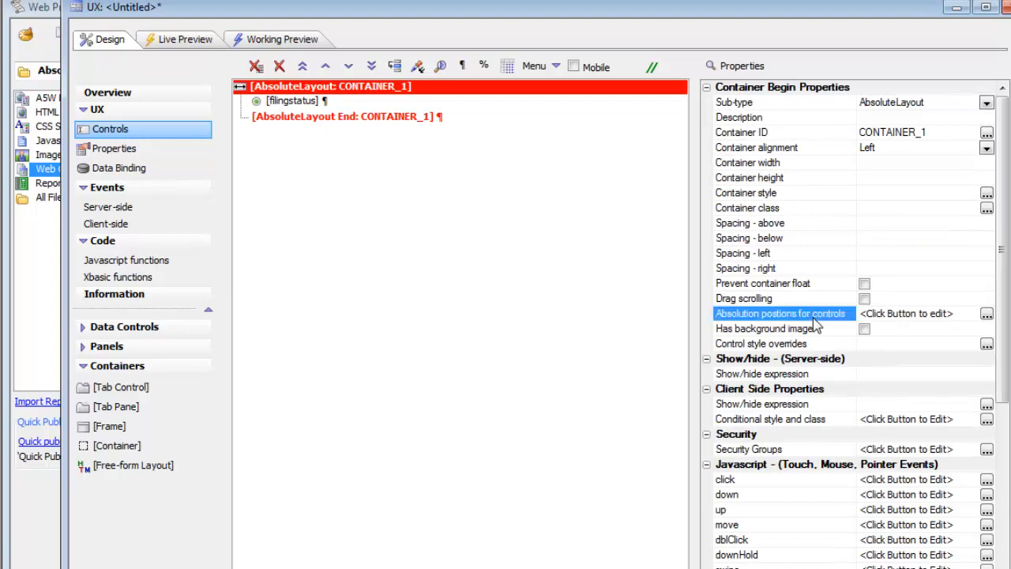
pyautogui.doubleClick(814, 320)
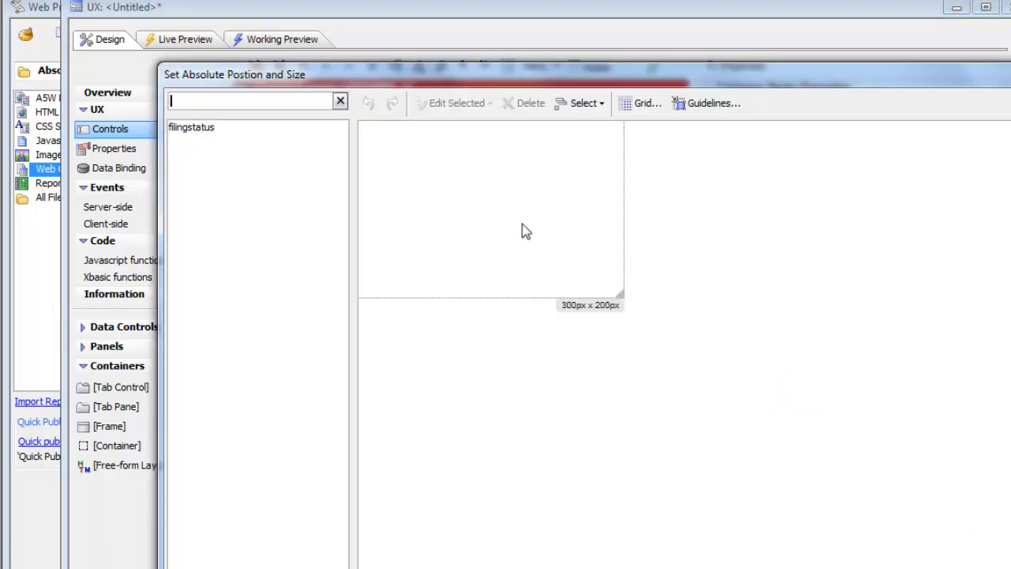
pyautogui.moveTo(617, 295); pyautogui.dragTo(842, 426)
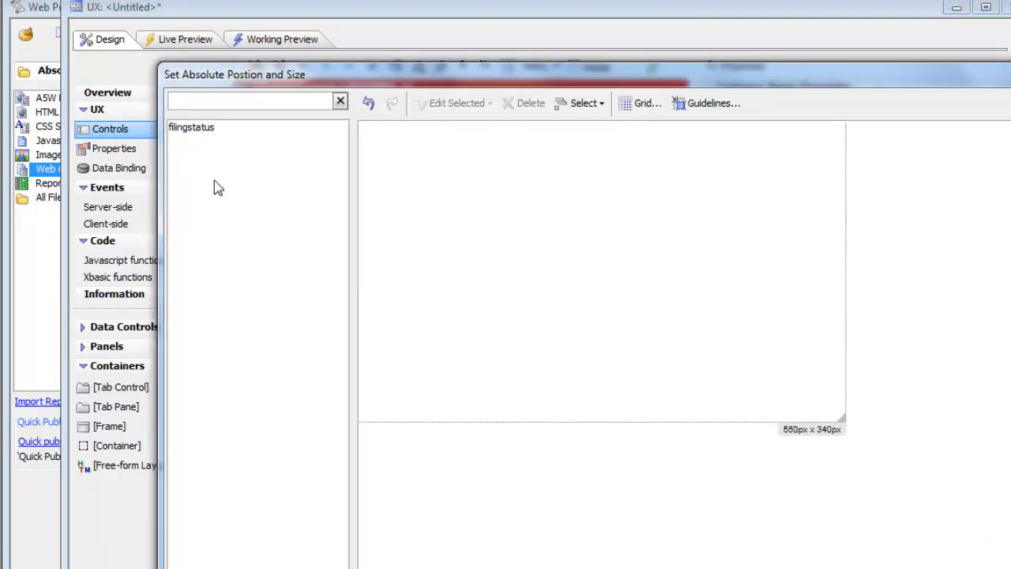
# - Place filingstatus in the layout at about 62, 201 px and about 240 by 47 px, accept, and check it in Working Preview
pyautogui.click(182, 128)
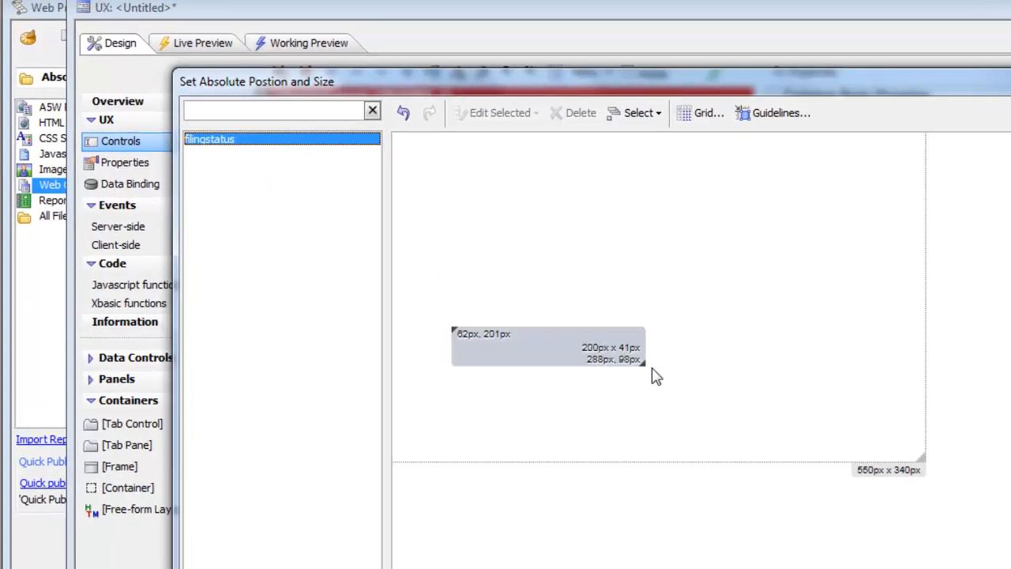
pyautogui.moveTo(653, 368); pyautogui.dragTo(686, 372)
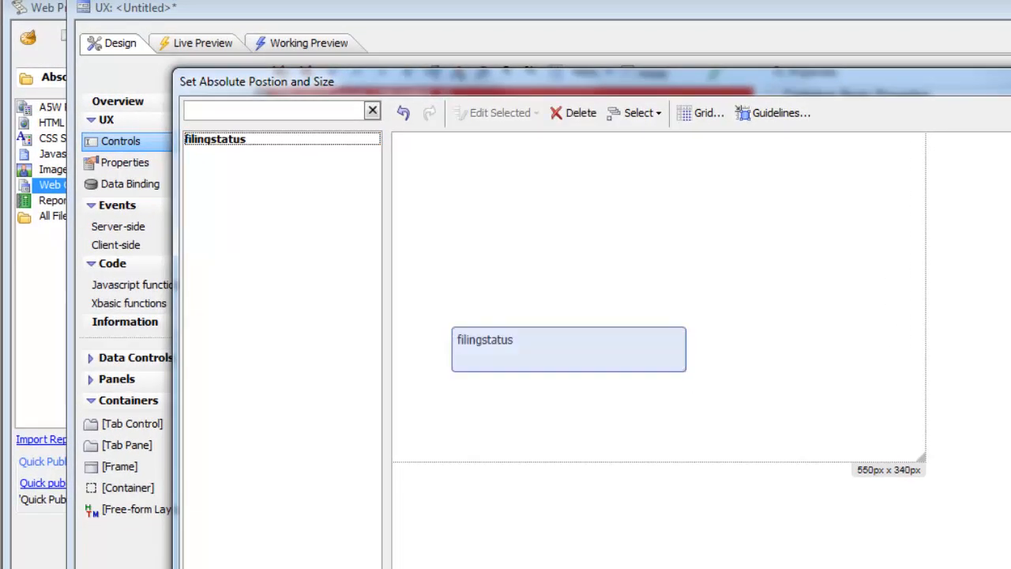
pyautogui.press('Return')
pyautogui.click(298, 45)
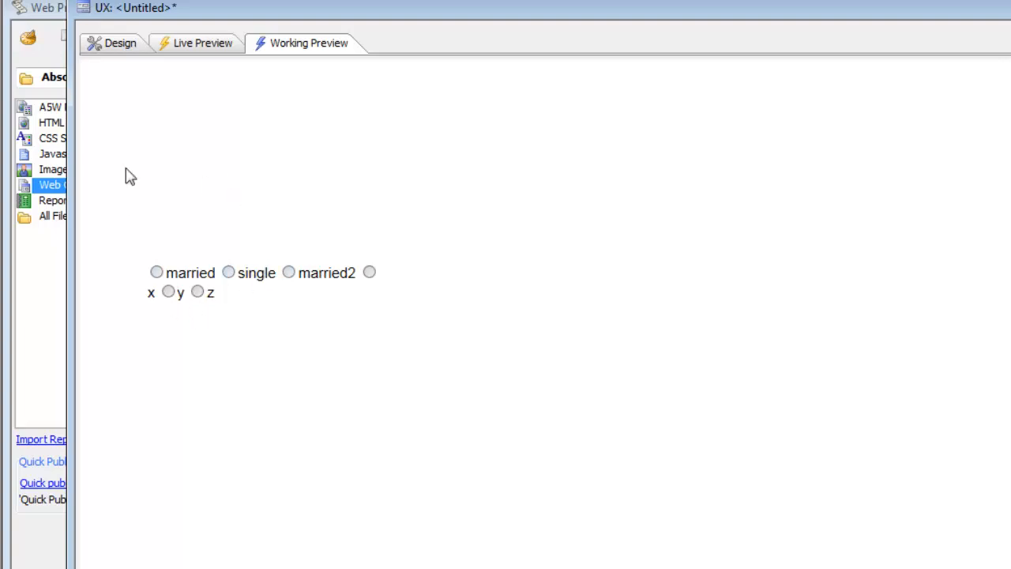
# - Enable the custom layout in AbsoluteLayout containers for filingstatus, with suppression of its labels turned off
pyautogui.click(127, 45)
pyautogui.click(316, 110)
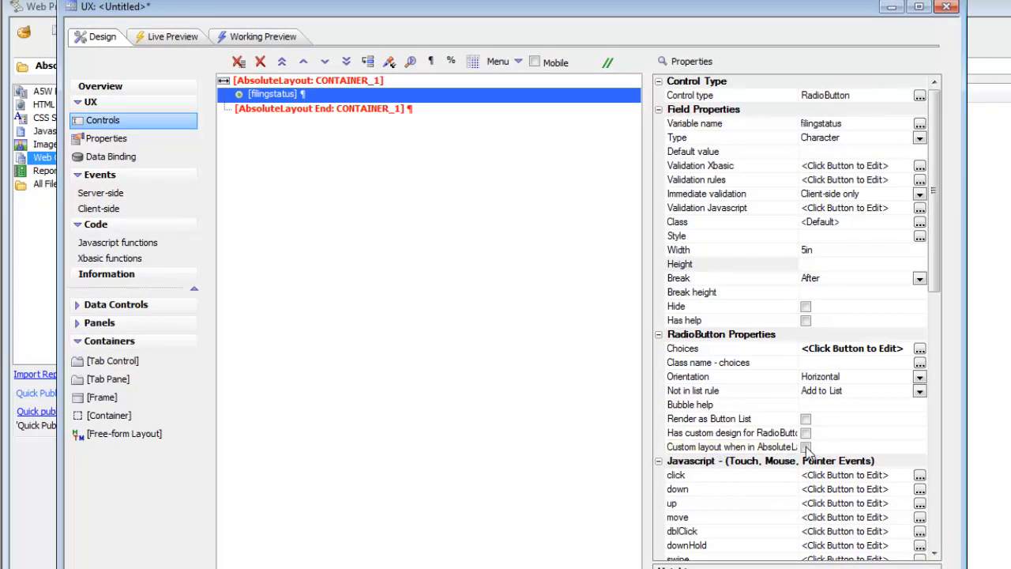
pyautogui.click(805, 447)
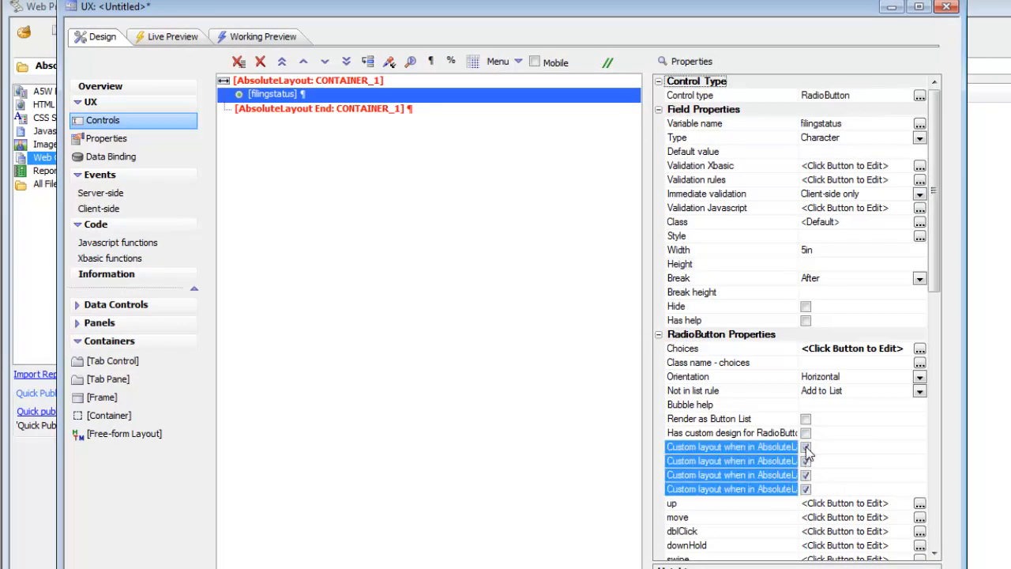
pyautogui.click(296, 80)
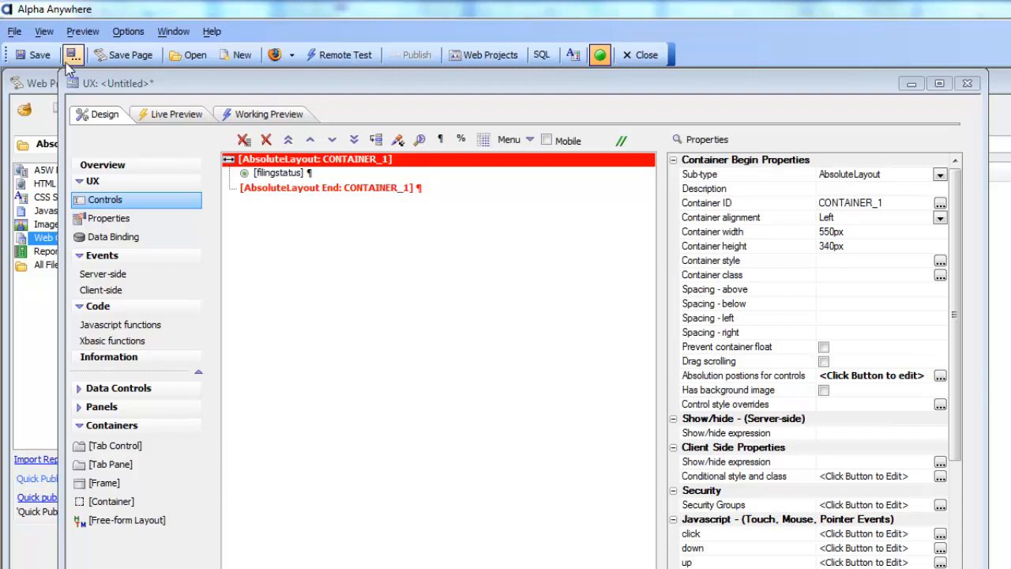
pyautogui.click(288, 176)
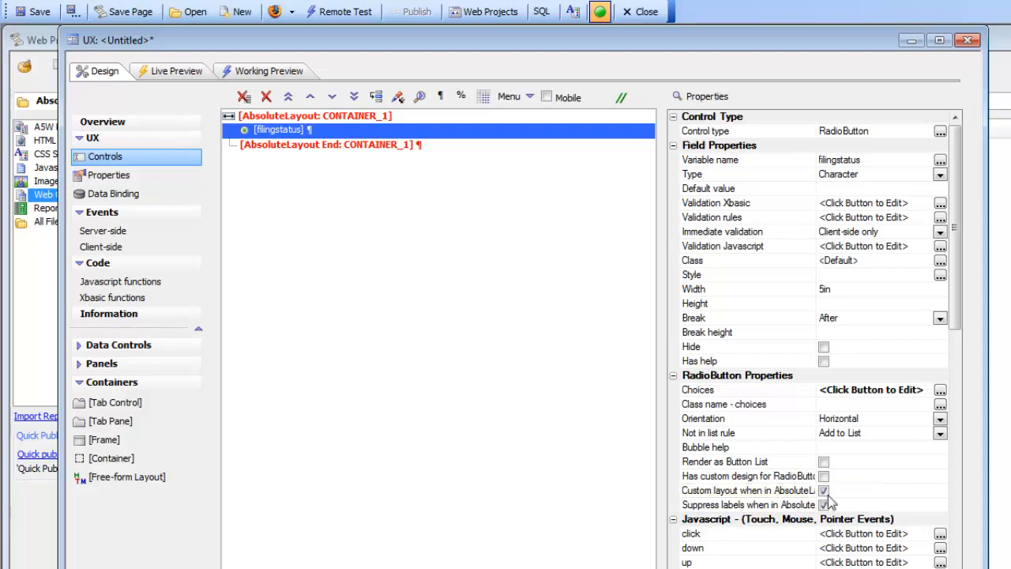
pyautogui.click(821, 491)
pyautogui.click(824, 504)
# - Place filingstatus:1 to 6 separately in CONTAINER_1: 1, 2, 3 and 6 down the left, 4 and 5 staggered to the right; preview
pyautogui.click(345, 117)
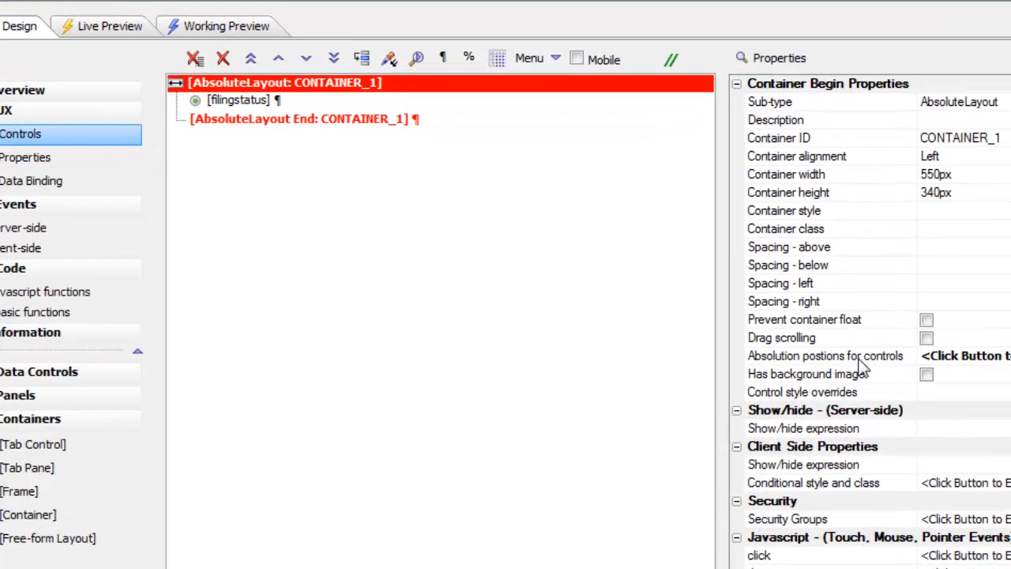
pyautogui.click(781, 332)
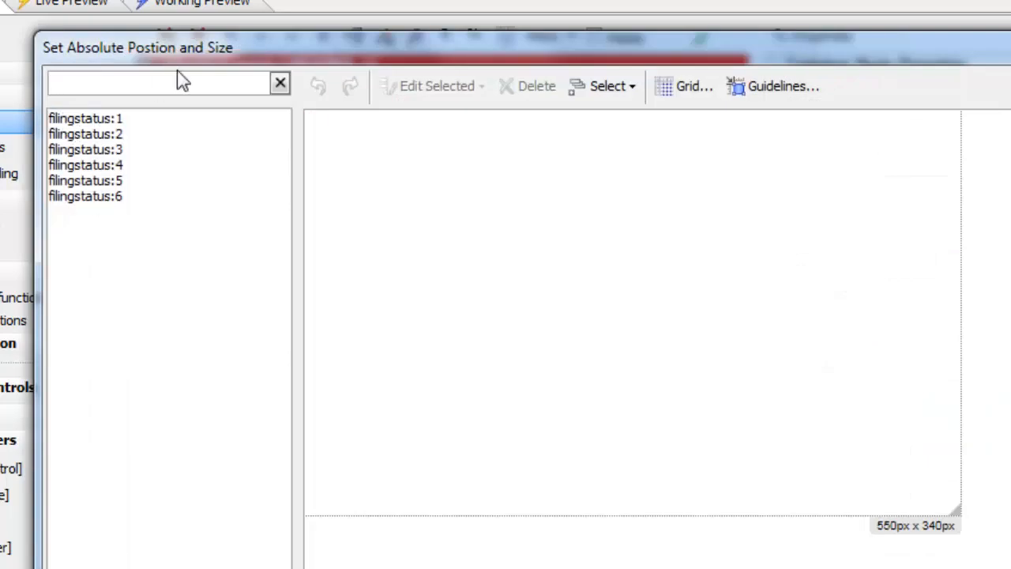
pyautogui.moveTo(197, 57); pyautogui.dragTo(345, 52)
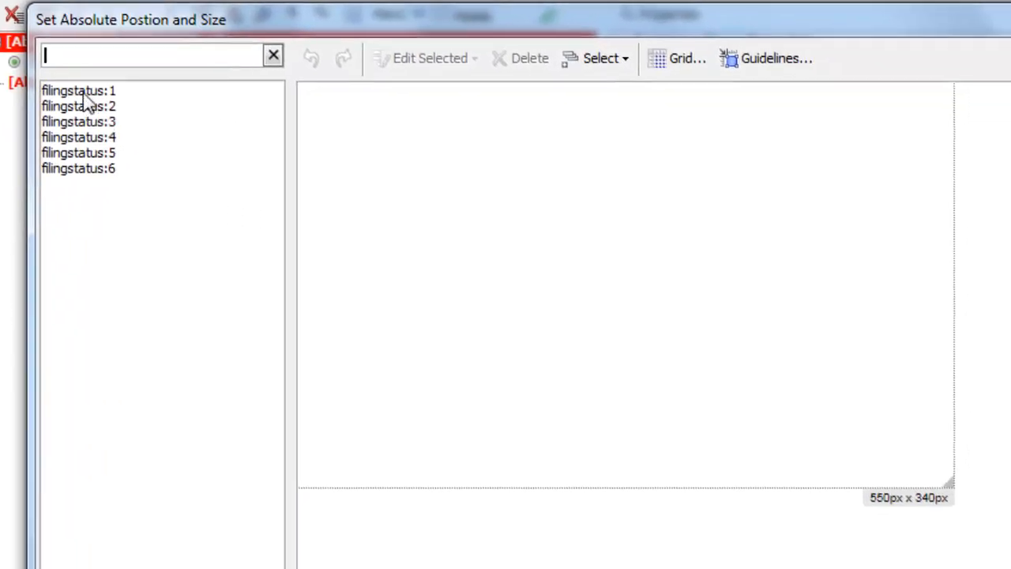
pyautogui.click(153, 101)
pyautogui.moveTo(323, 109); pyautogui.dragTo(493, 151)
pyautogui.moveTo(330, 193); pyautogui.dragTo(491, 221)
pyautogui.moveTo(341, 282); pyautogui.dragTo(490, 342)
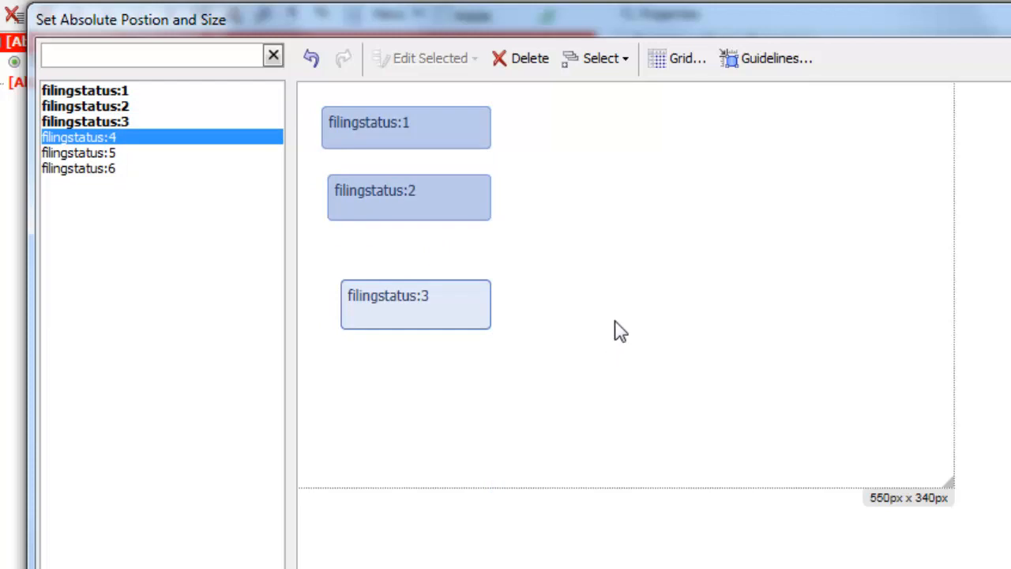
pyautogui.moveTo(617, 311); pyautogui.dragTo(926, 436)
pyautogui.moveTo(348, 436); pyautogui.dragTo(560, 484)
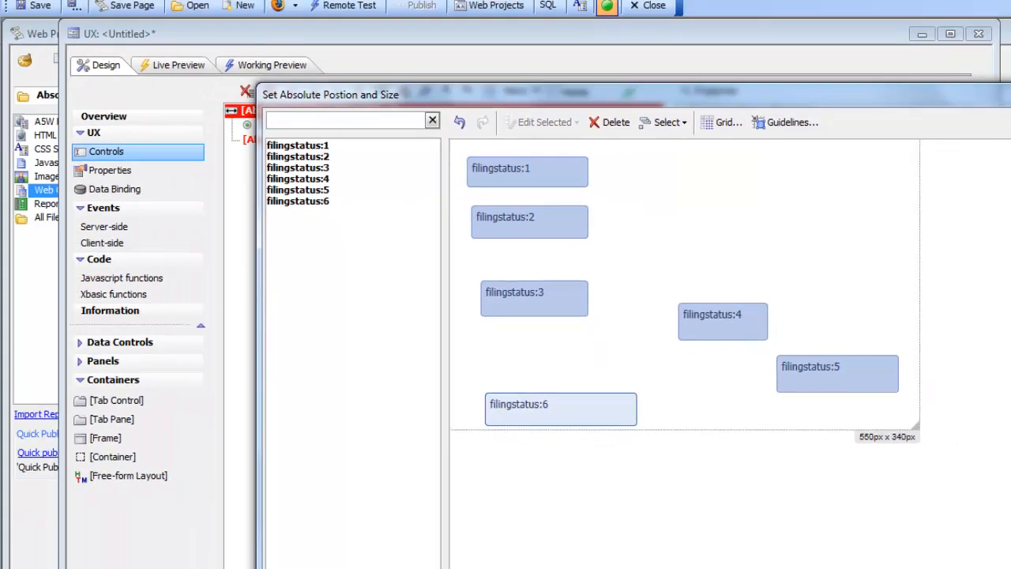
pyautogui.press('Return')
pyautogui.click(285, 69)
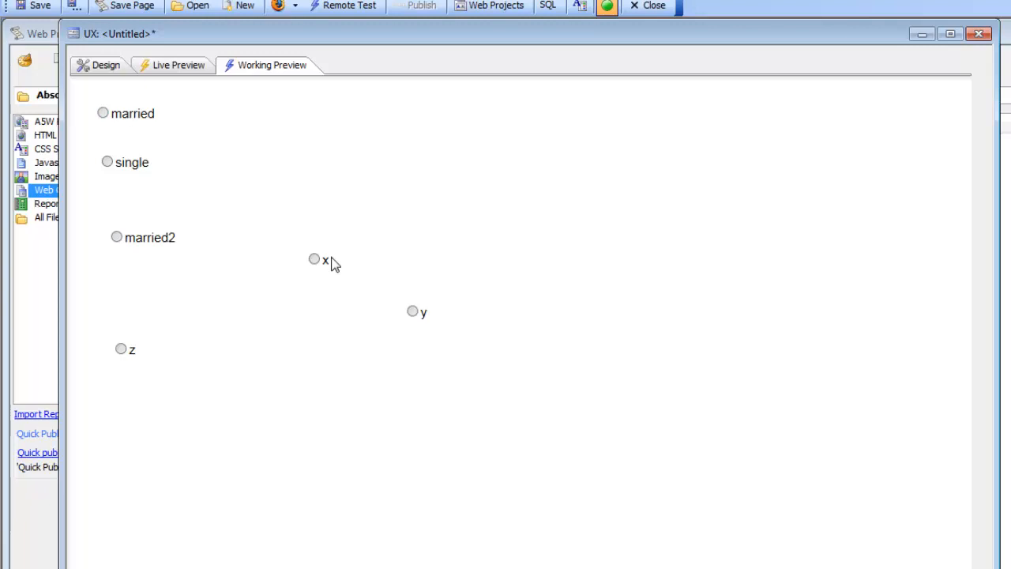
# - Suppress filingstatus's labels when in an AbsoluteLayout container and try out several of its choices in Working Preview
pyautogui.click(87, 71)
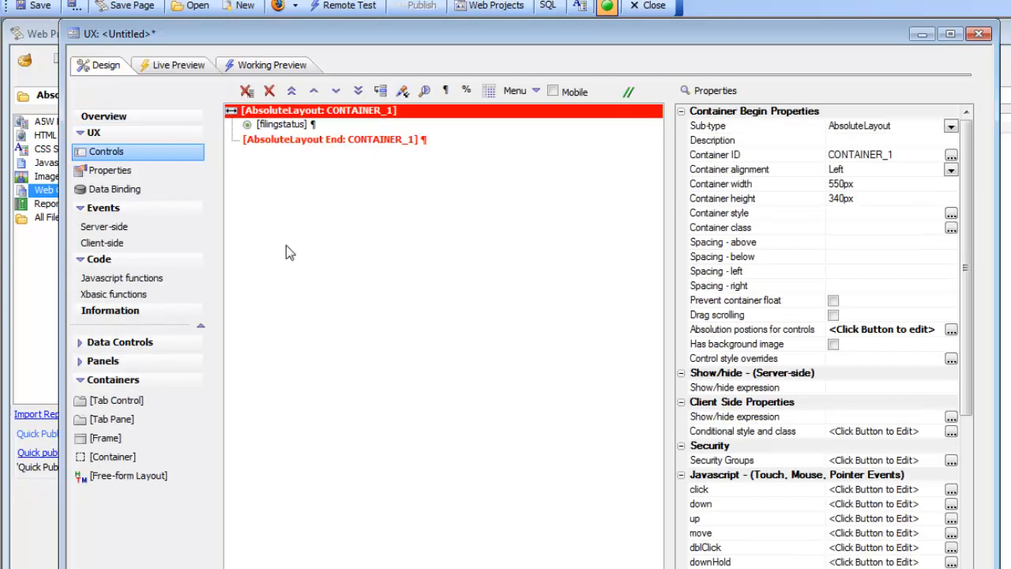
pyautogui.click(266, 126)
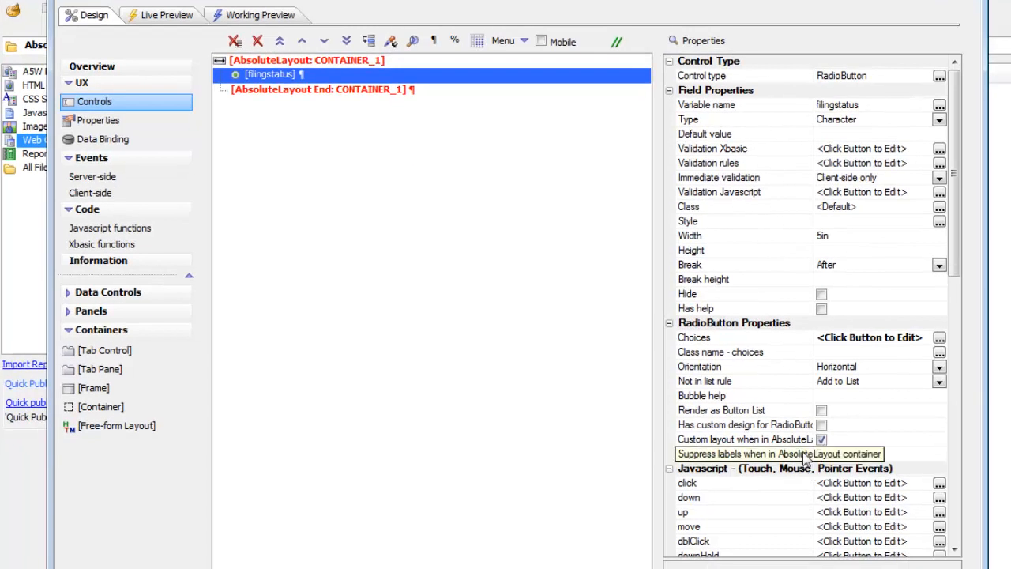
pyautogui.click(822, 454)
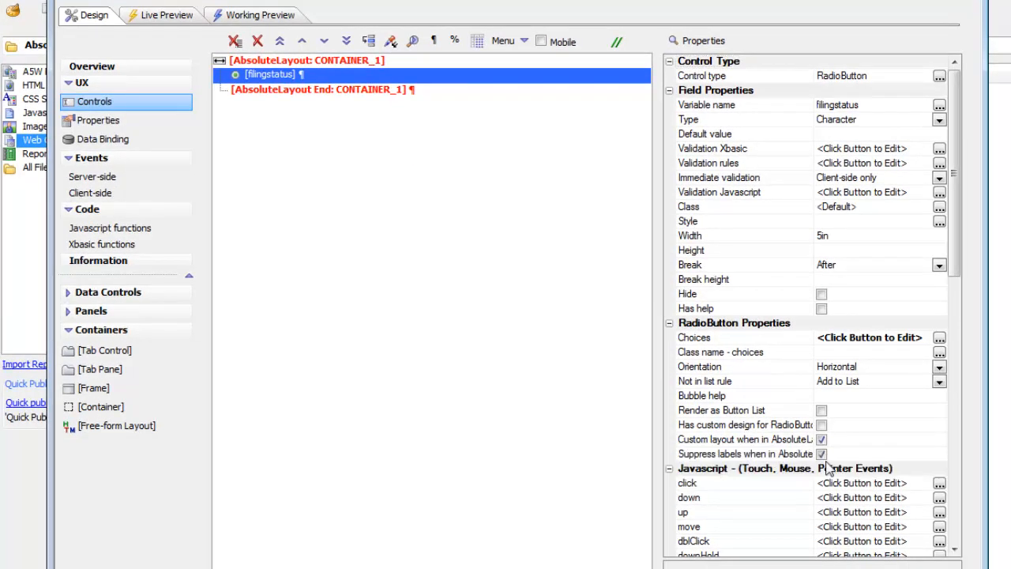
pyautogui.click(261, 16)
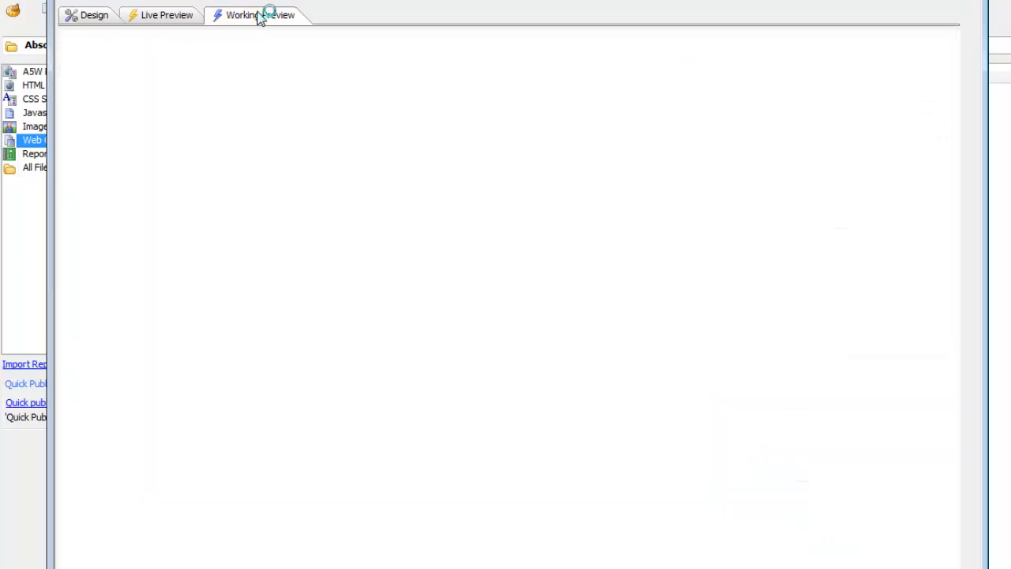
pyautogui.click(91, 63)
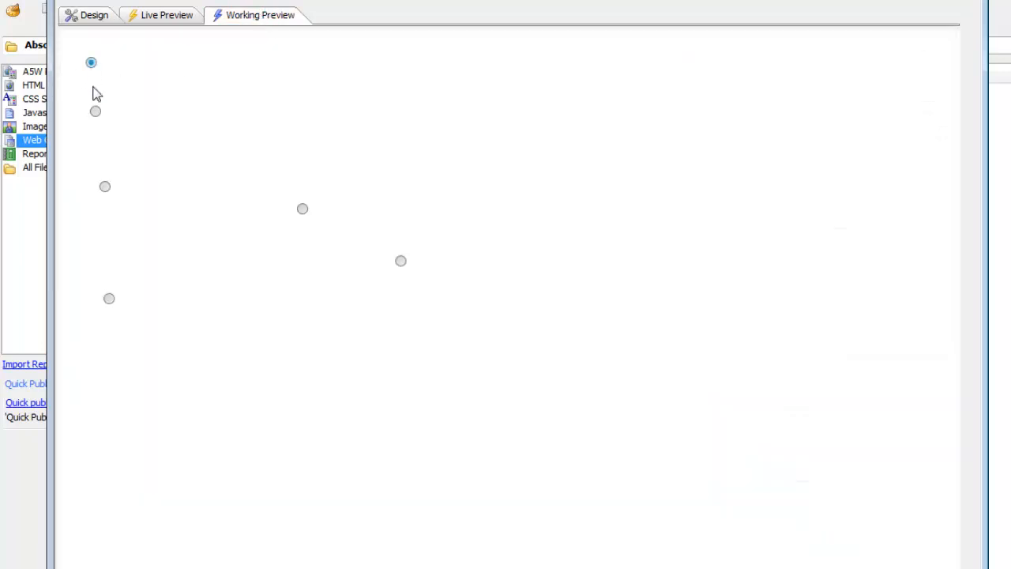
pyautogui.click(95, 112)
pyautogui.click(303, 209)
pyautogui.click(401, 261)
pyautogui.click(110, 300)
# - Give filingstatus a custom radio button design with a checkmark border radius of 0px
pyautogui.click(89, 17)
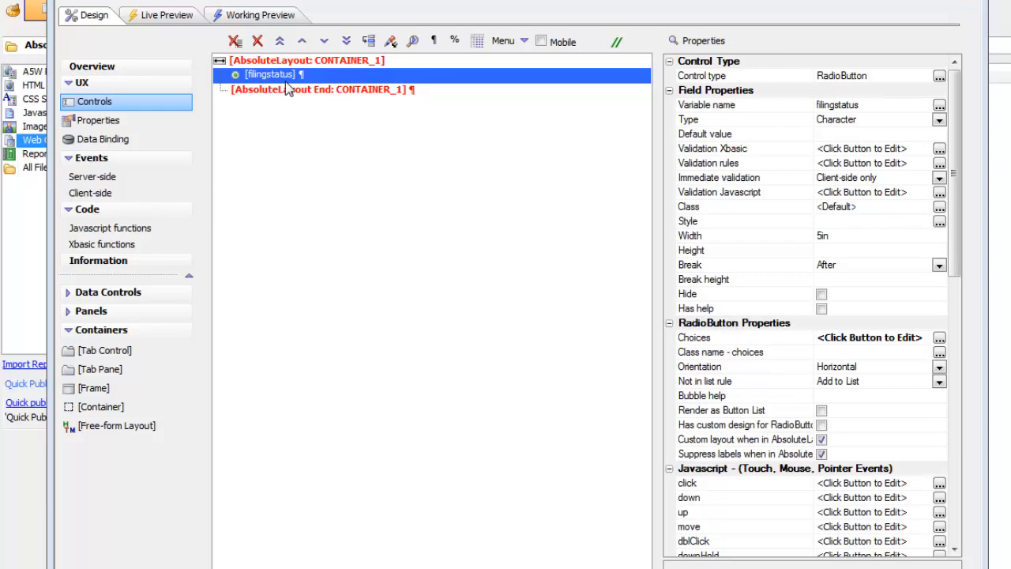
pyautogui.click(821, 425)
pyautogui.click(940, 426)
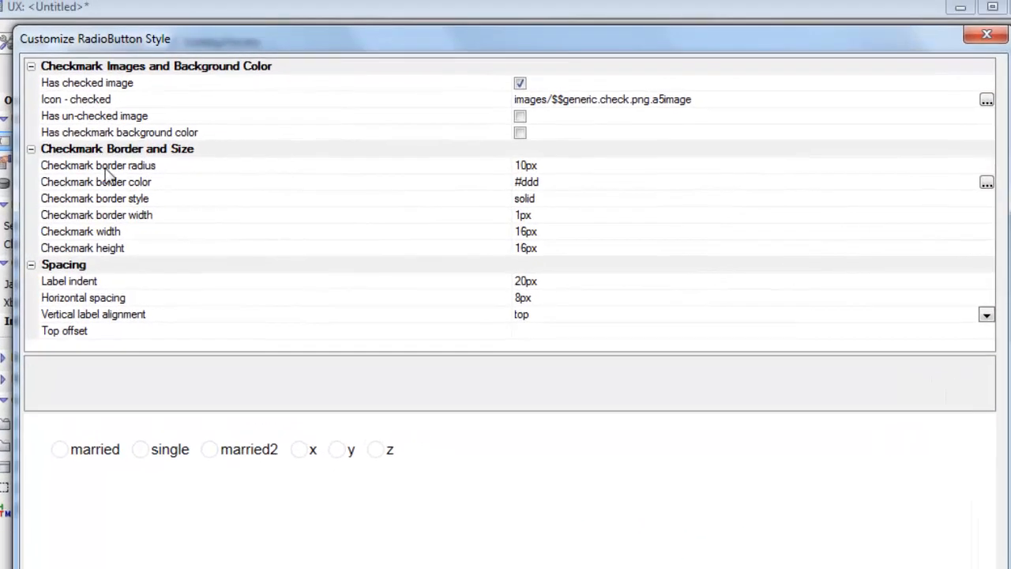
pyautogui.click(285, 168)
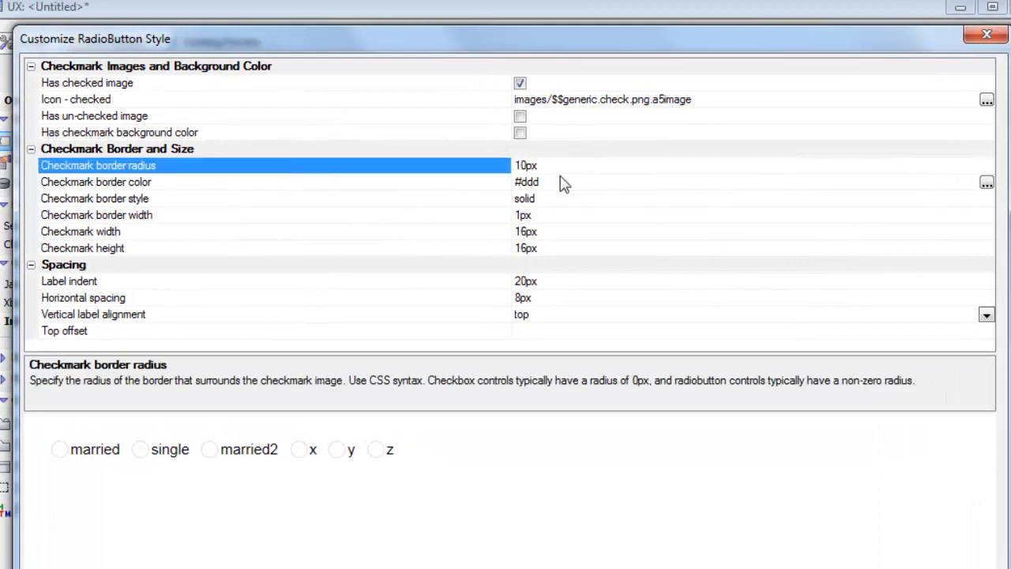
pyautogui.moveTo(552, 161); pyautogui.dragTo(368, 162)
pyautogui.write('0p')
pyautogui.click(393, 217)
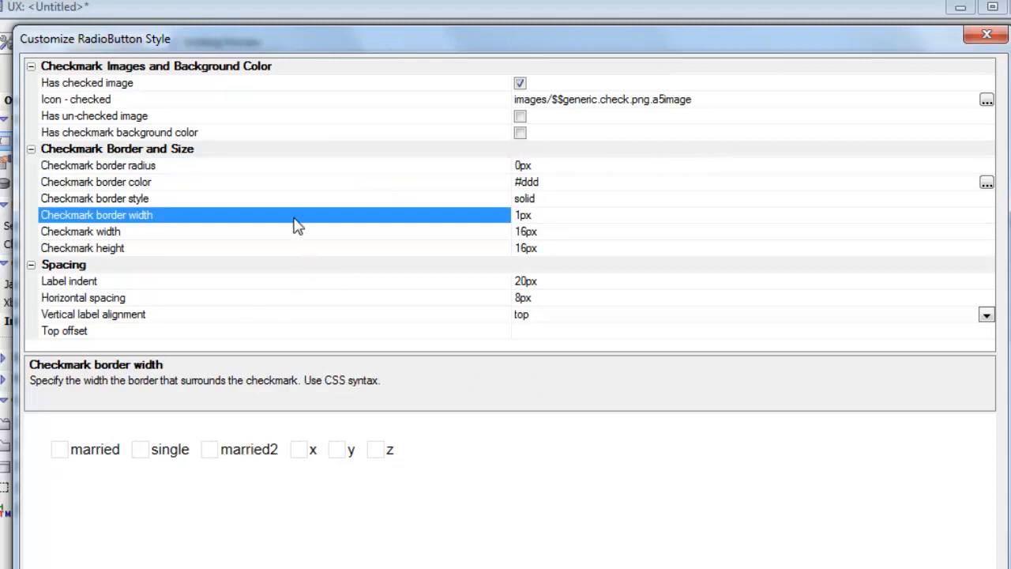
# - Set the checkmark width and height to 22px and try the x, y and z choices in the style preview
pyautogui.click(349, 233)
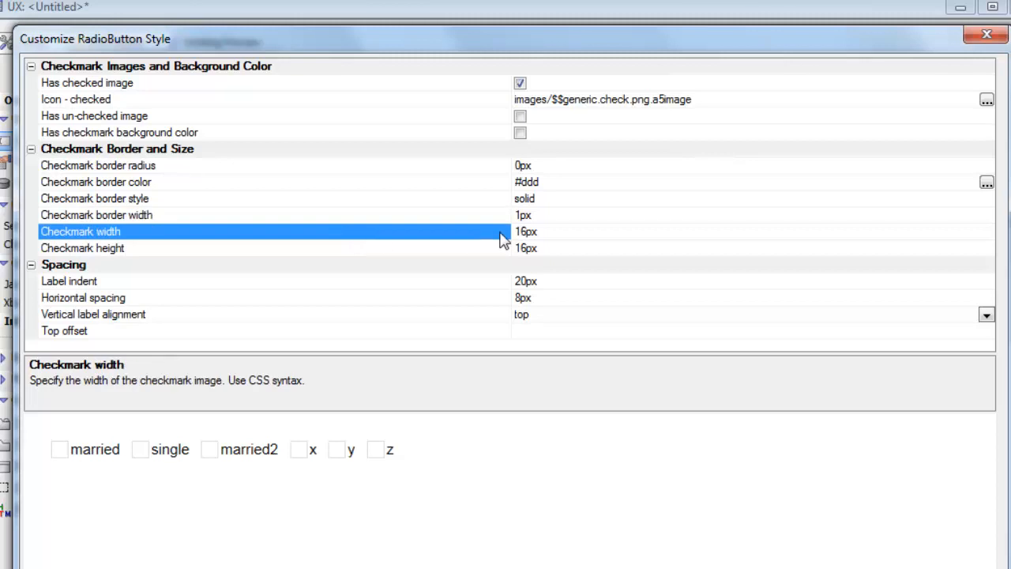
pyautogui.moveTo(543, 236); pyautogui.dragTo(417, 244)
pyautogui.write('22px')
pyautogui.click(423, 246)
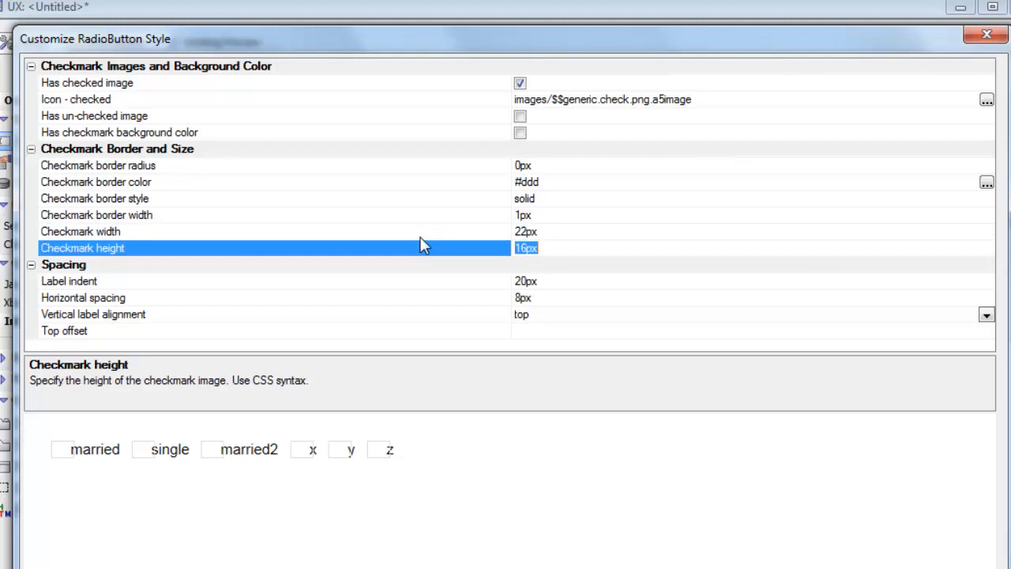
pyautogui.write('22')
pyautogui.press('Up')
pyautogui.click(298, 455)
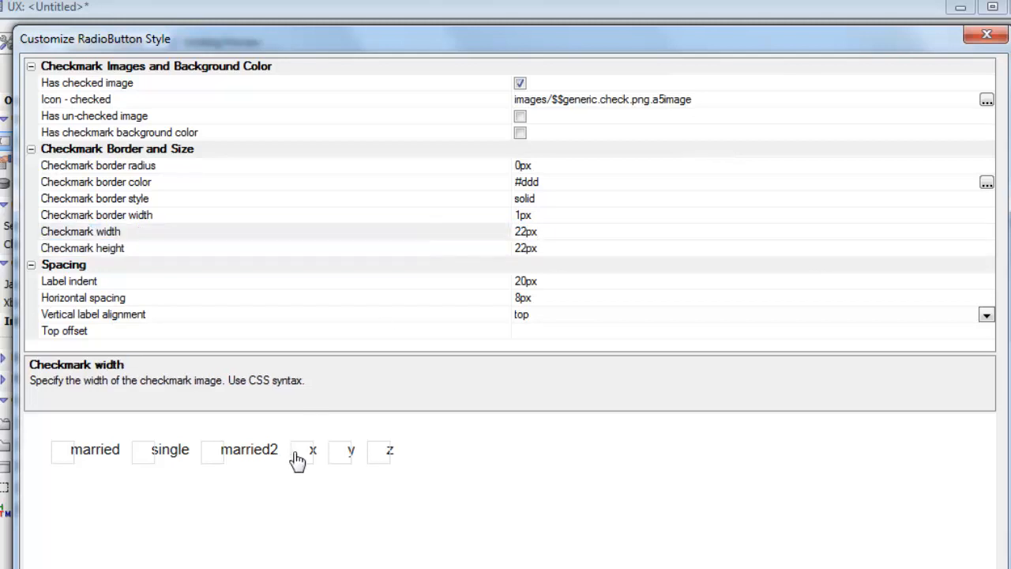
pyautogui.click(344, 458)
pyautogui.click(383, 465)
pyautogui.click(305, 456)
# - Set the label indent to 25px and try the x and y choices in the style preview
pyautogui.click(397, 284)
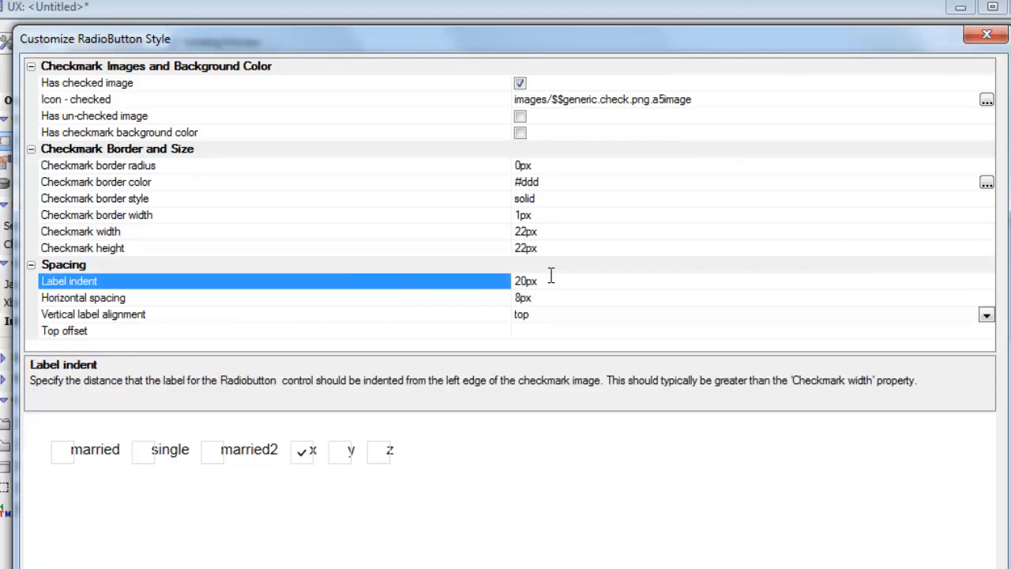
pyautogui.click(551, 275)
pyautogui.write('2')
pyautogui.click(462, 247)
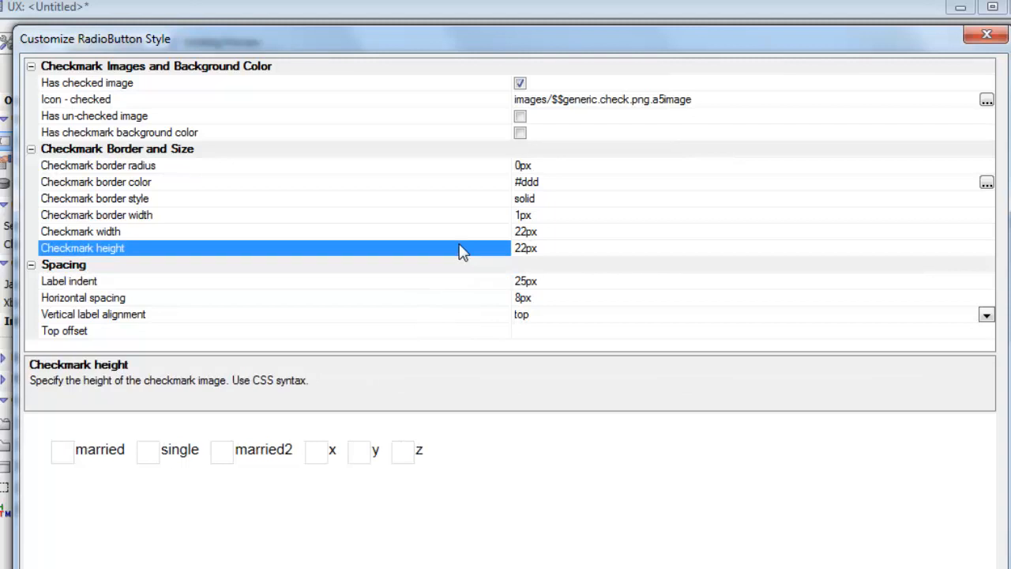
pyautogui.click(313, 461)
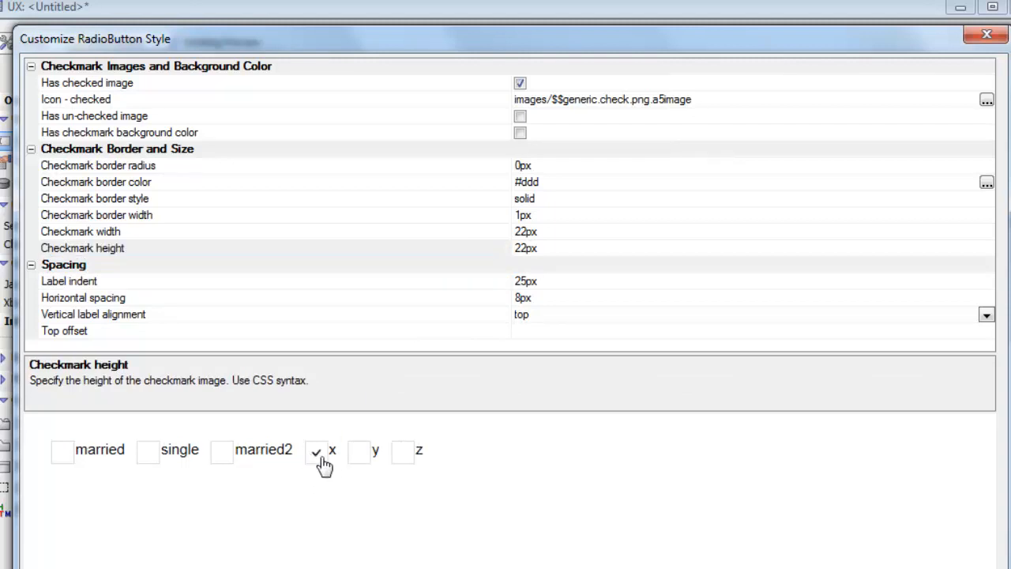
pyautogui.click(363, 464)
pyautogui.click(317, 461)
pyautogui.click(362, 462)
pyautogui.click(318, 455)
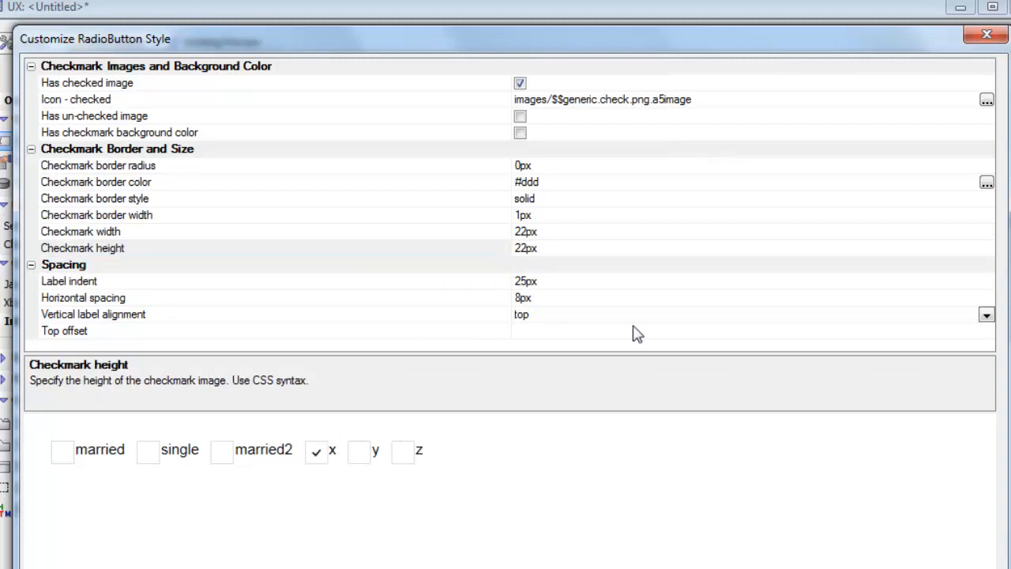
# - Replace the checked image with a blue checkmark background color, try choices z, y and x, and accept the custom style
pyautogui.click(520, 84)
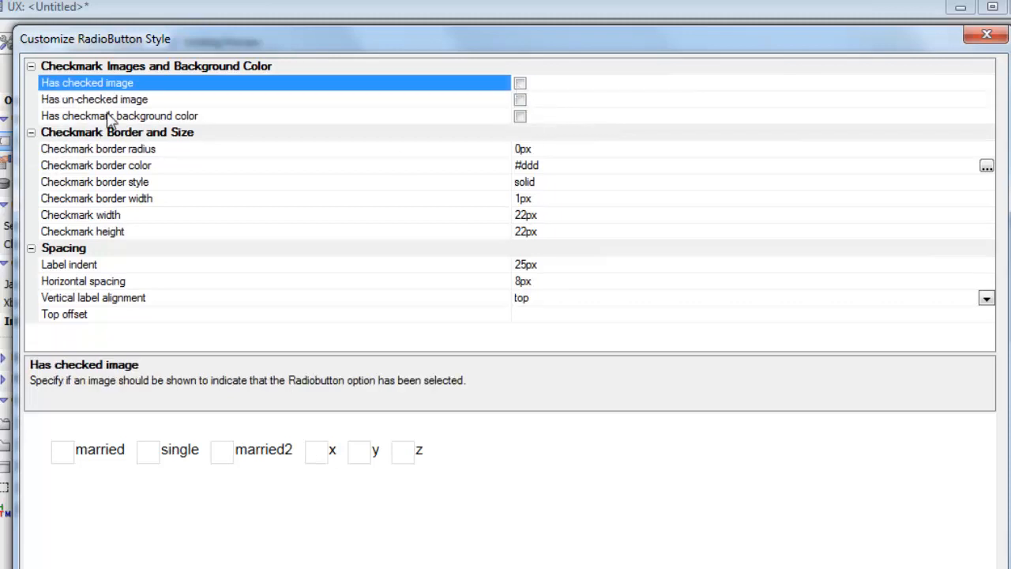
pyautogui.click(520, 117)
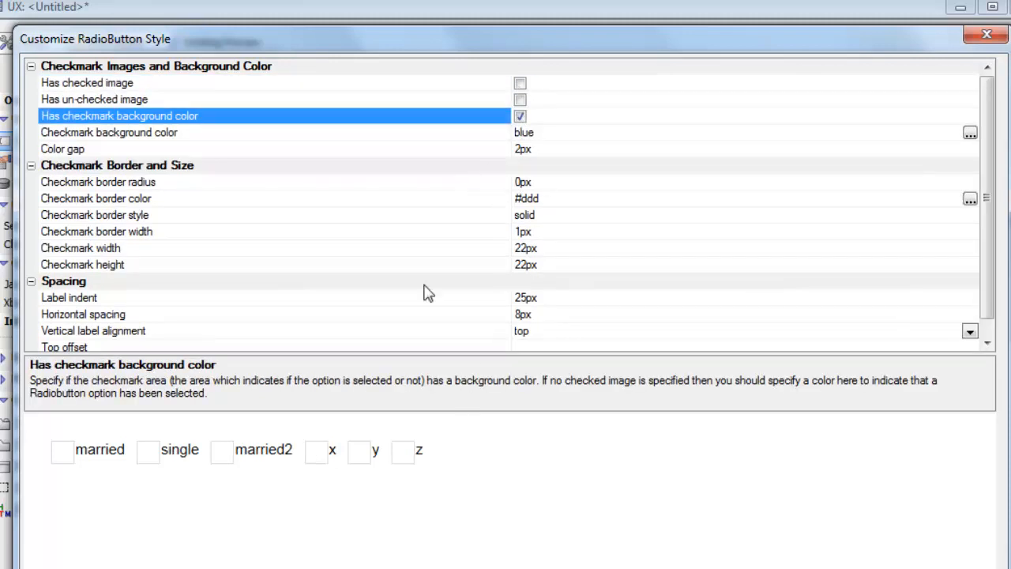
pyautogui.click(399, 463)
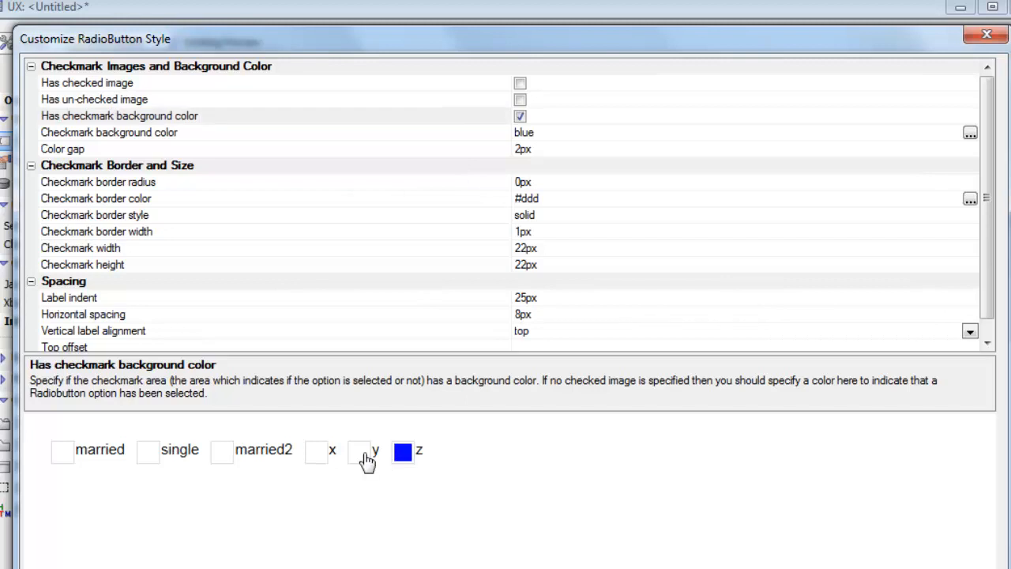
pyautogui.click(370, 460)
pyautogui.click(317, 462)
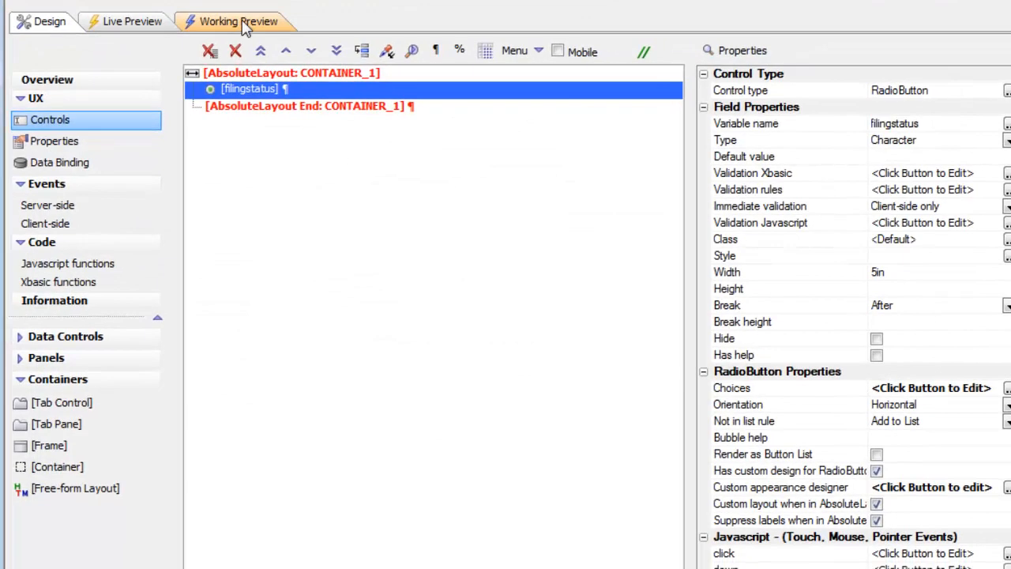
# - Run the working preview and try each of the six individually positioned filingstatus choices, finishing with the topmost one selected
pyautogui.click(246, 24)
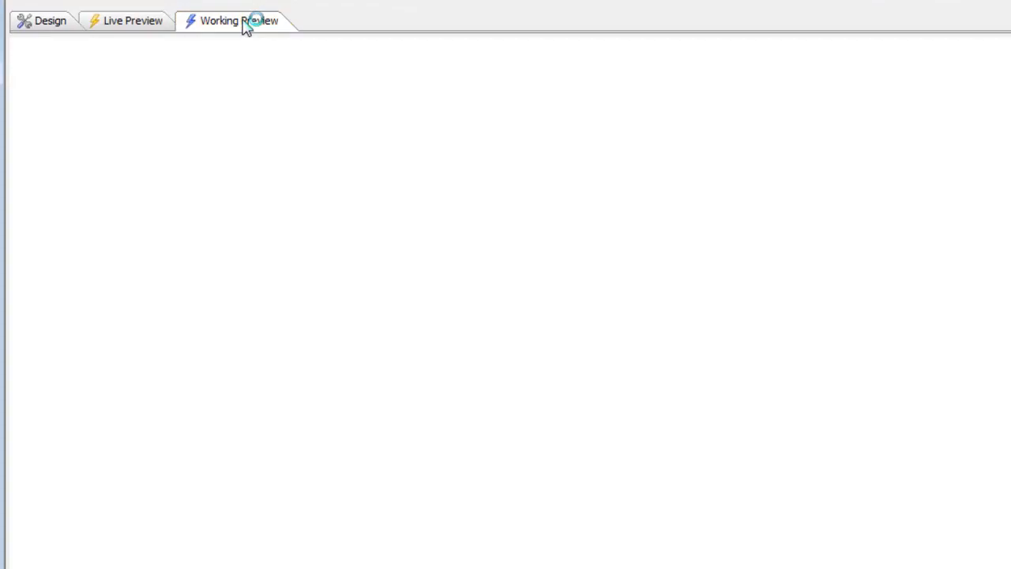
pyautogui.click(51, 90)
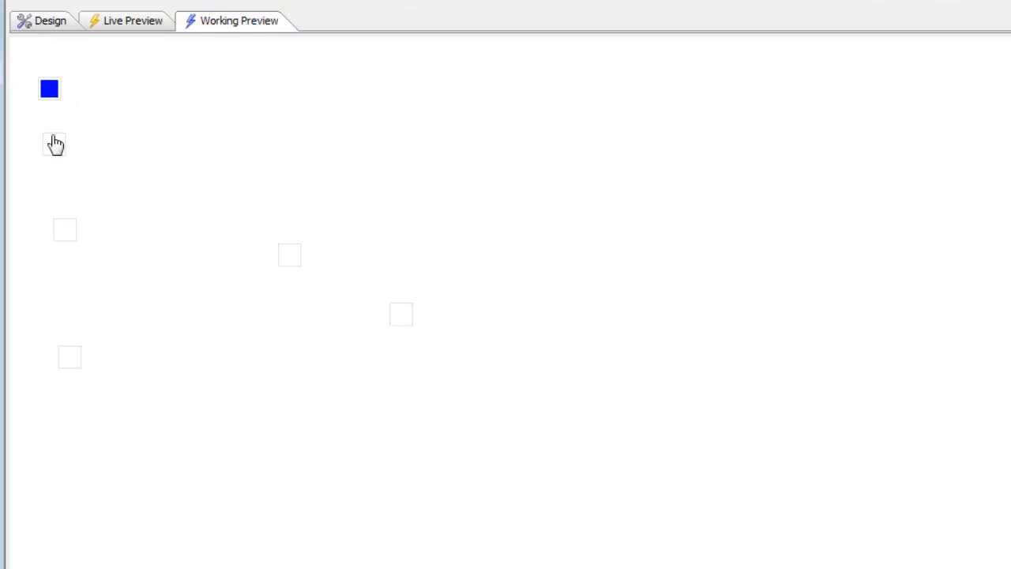
pyautogui.click(55, 144)
pyautogui.click(64, 231)
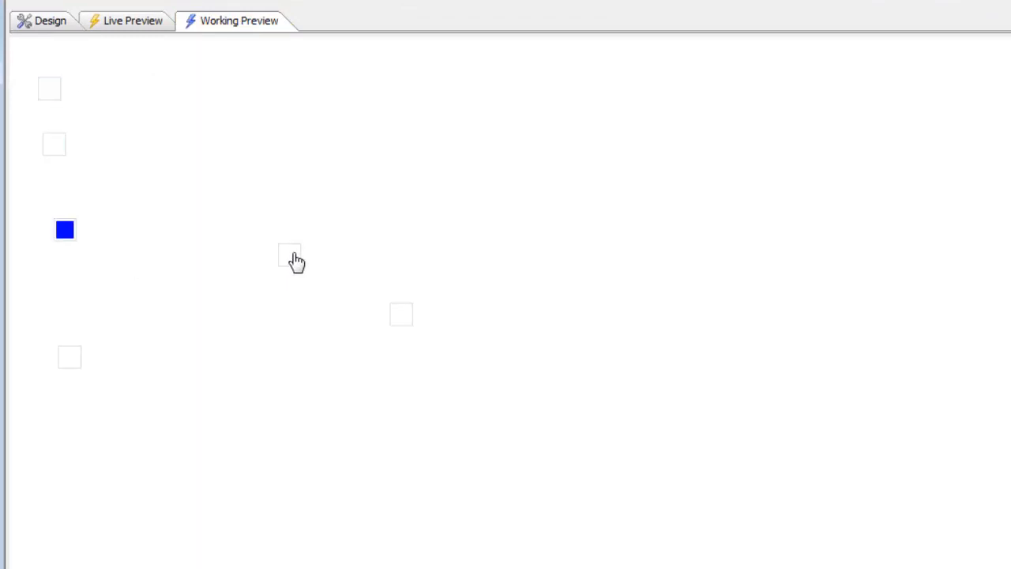
pyautogui.click(293, 257)
pyautogui.click(405, 319)
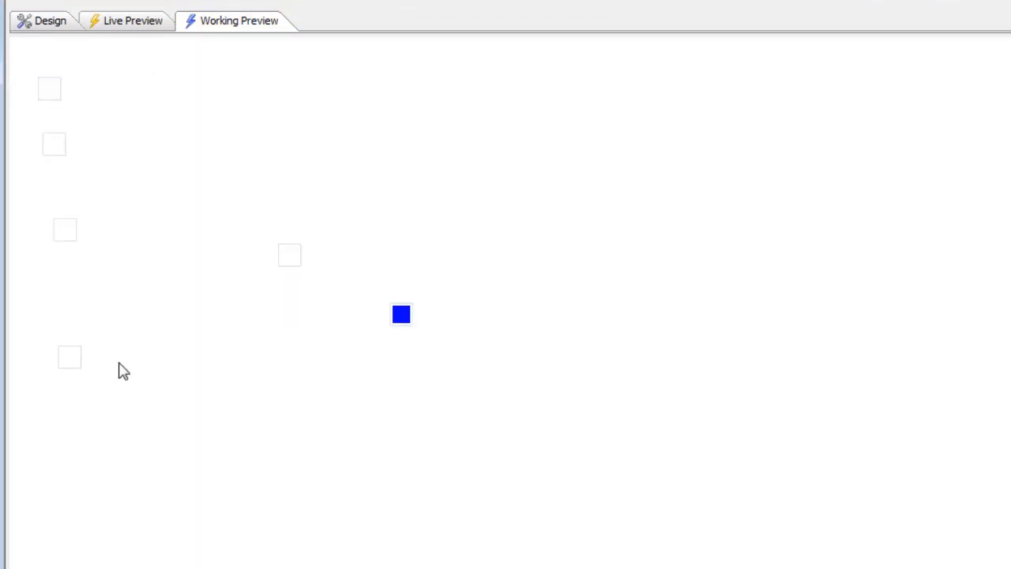
pyautogui.click(71, 359)
pyautogui.click(65, 232)
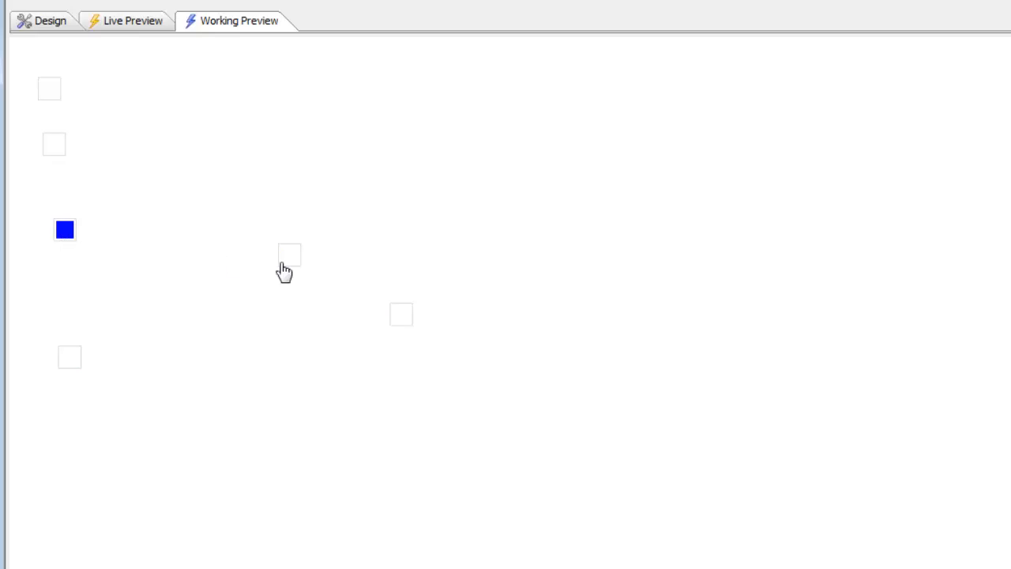
pyautogui.click(287, 261)
pyautogui.click(55, 95)
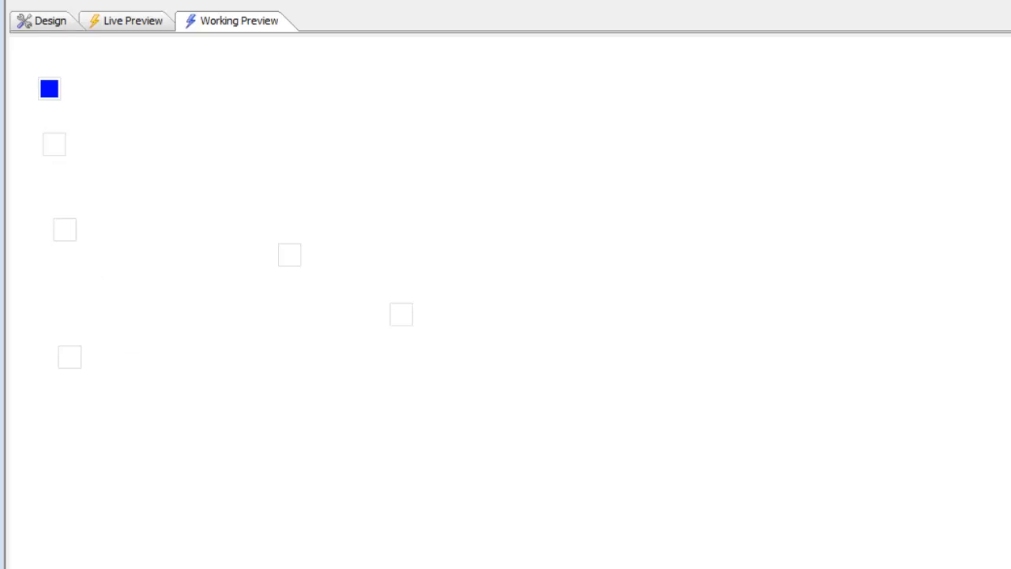
# - Close the untitled component without saving its changes and move the pdf_1040 component window fully into view
pyautogui.click(1010, 7)
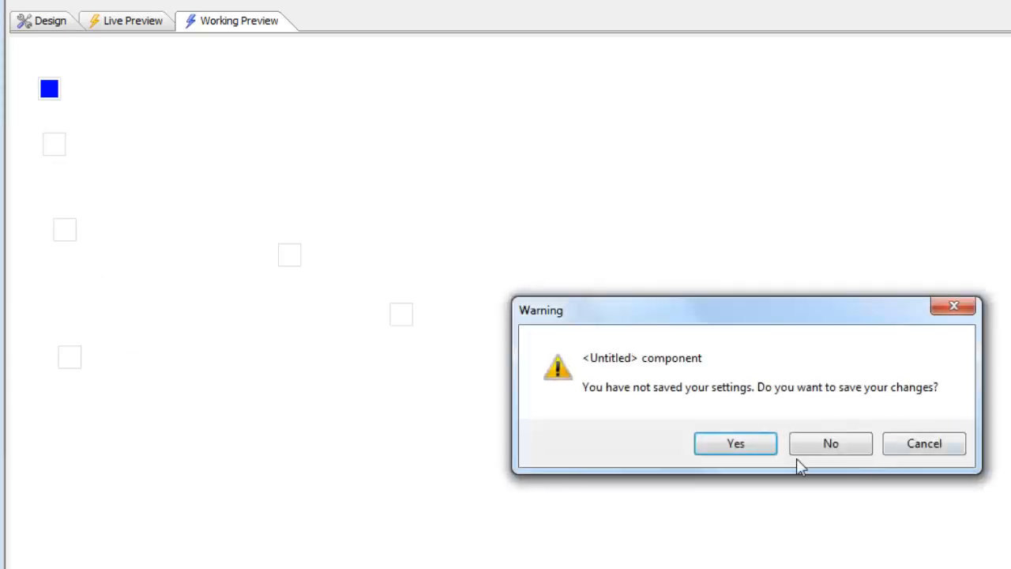
pyautogui.click(828, 445)
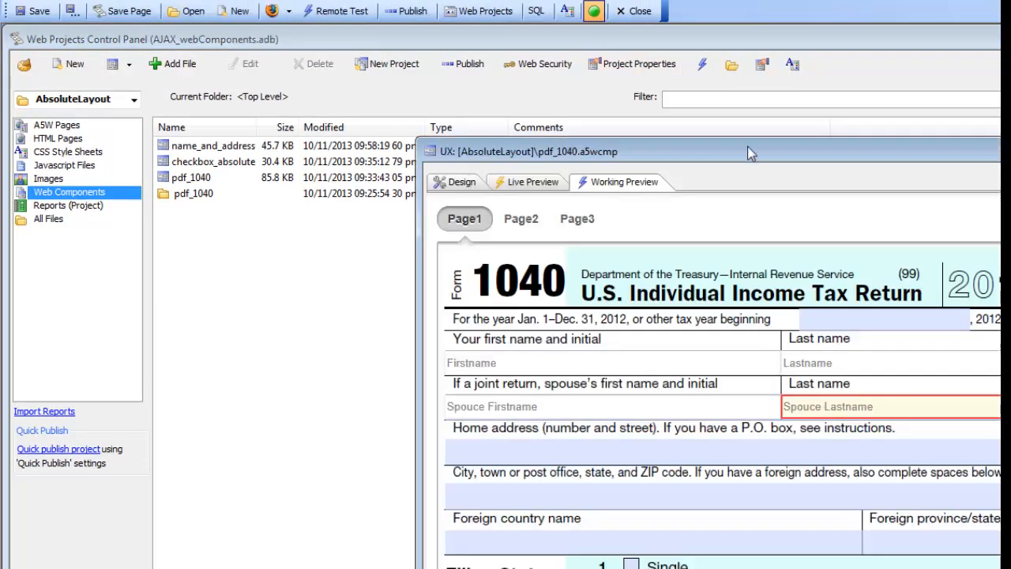
pyautogui.moveTo(748, 147); pyautogui.dragTo(406, 72)
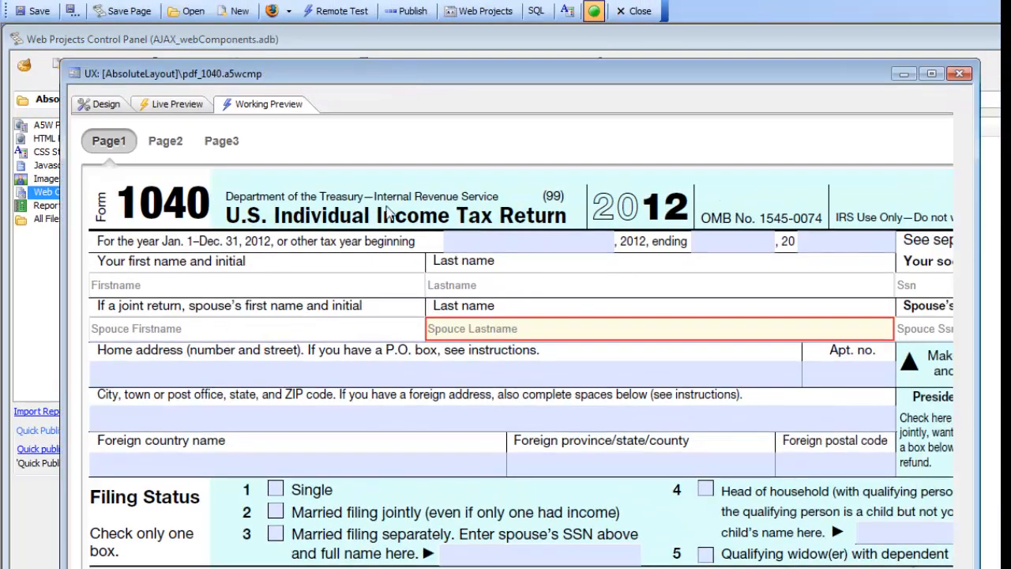
# - In the pdf_1040 design, review the custom appearance settings of the filing_status radio button, skipping past the debugger error
pyautogui.click(107, 107)
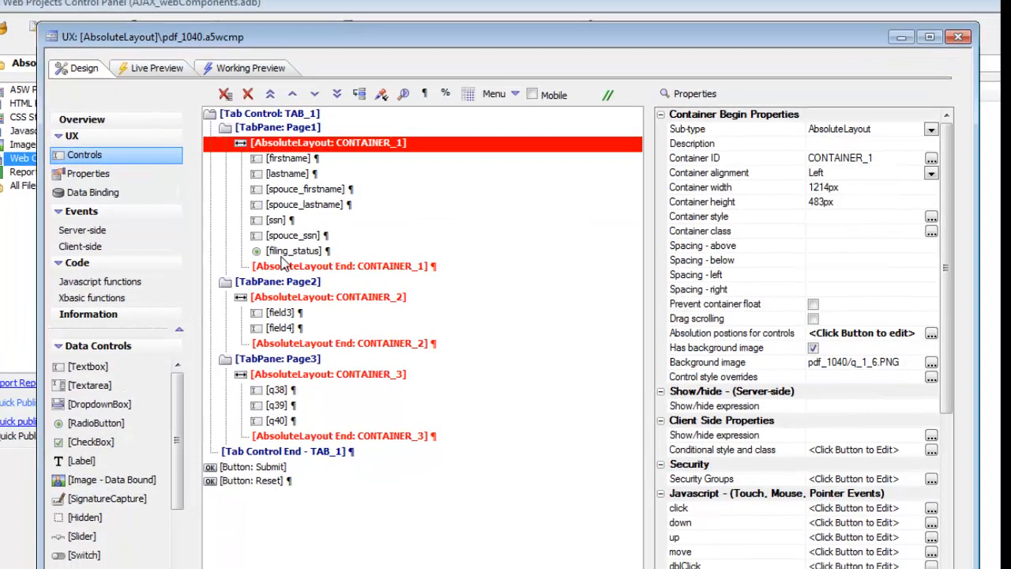
pyautogui.click(281, 256)
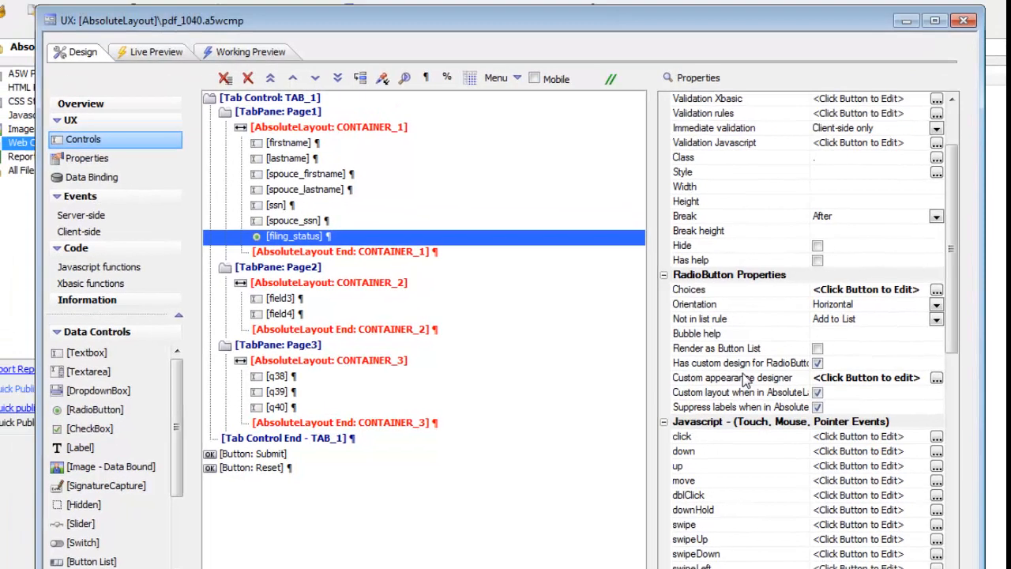
pyautogui.doubleClick(743, 377)
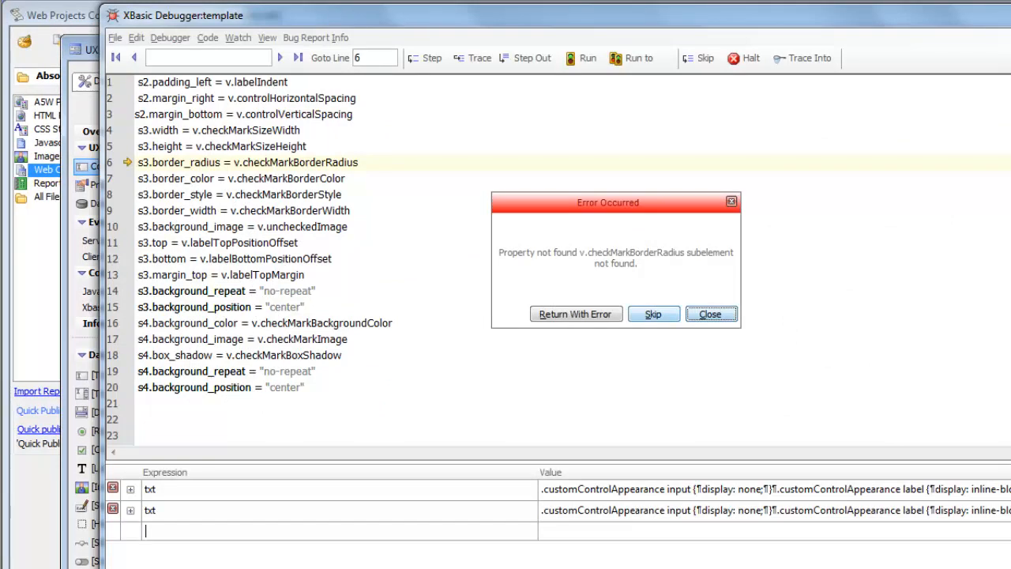
pyautogui.click(653, 314)
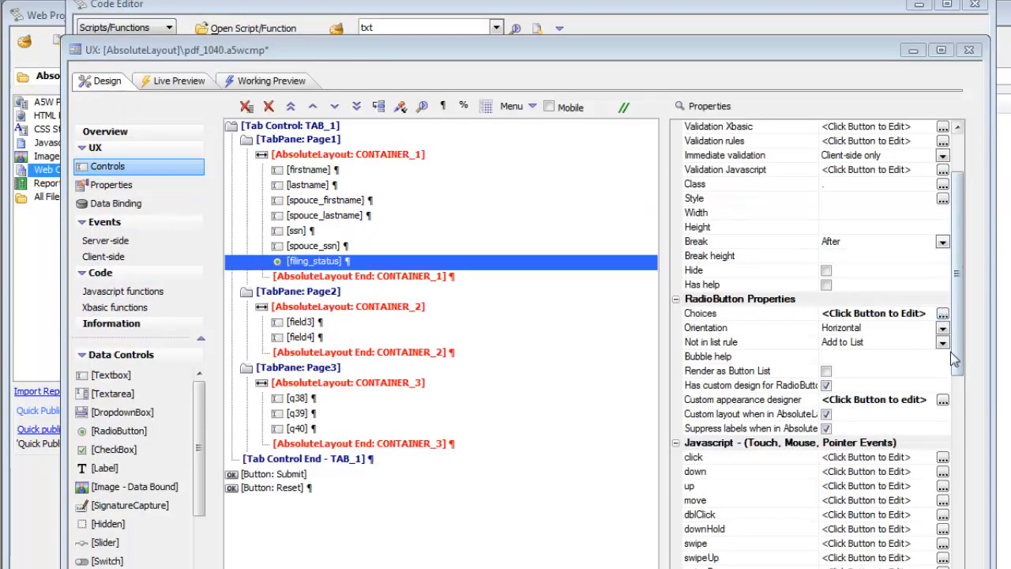
pyautogui.click(943, 401)
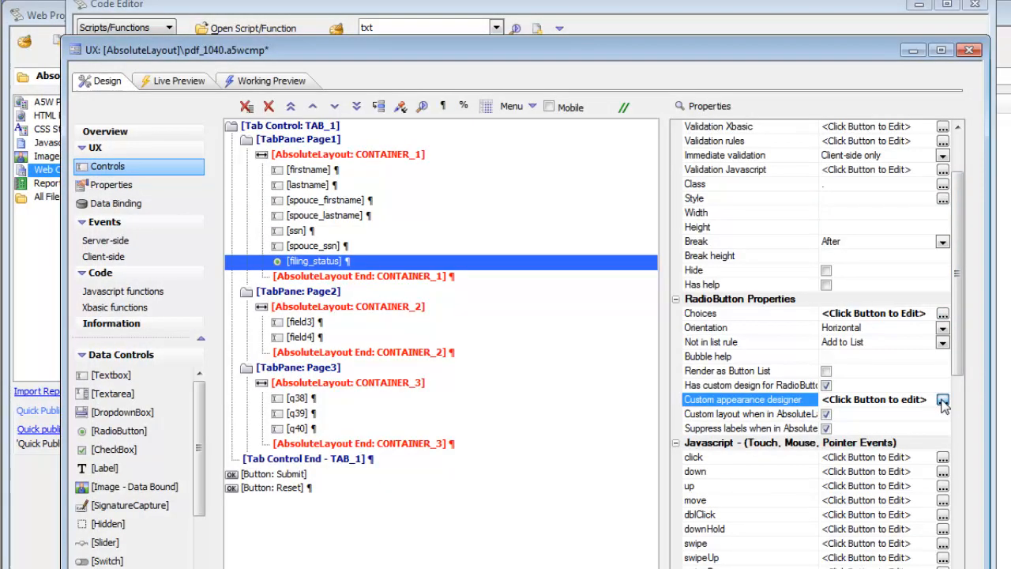
pyautogui.moveTo(444, 92); pyautogui.dragTo(336, 111)
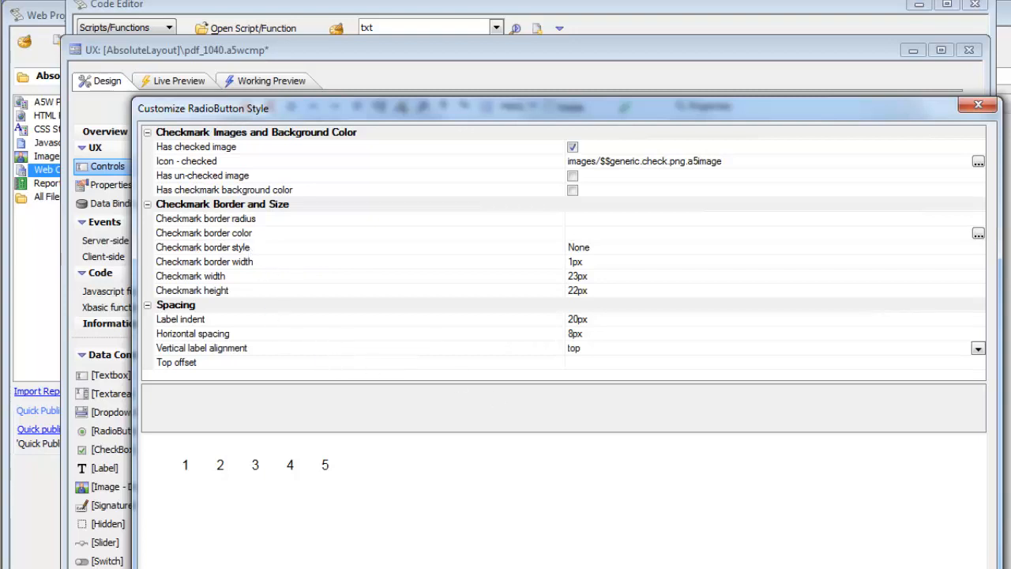
pyautogui.press('Return')
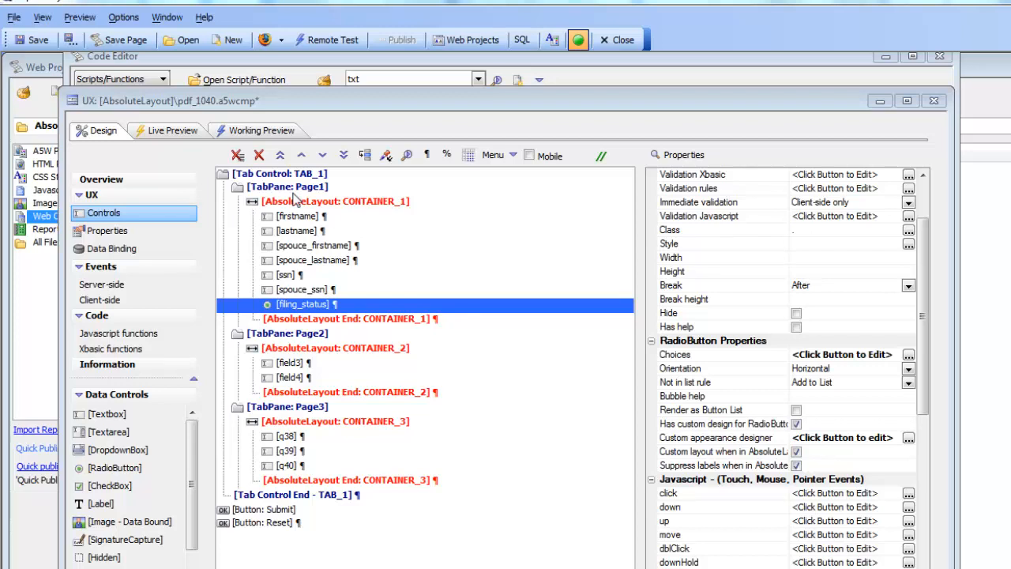
# - Preview the working pdf_1040 form in a widened window and look through Page1, Page2 and Page3
pyautogui.click(247, 128)
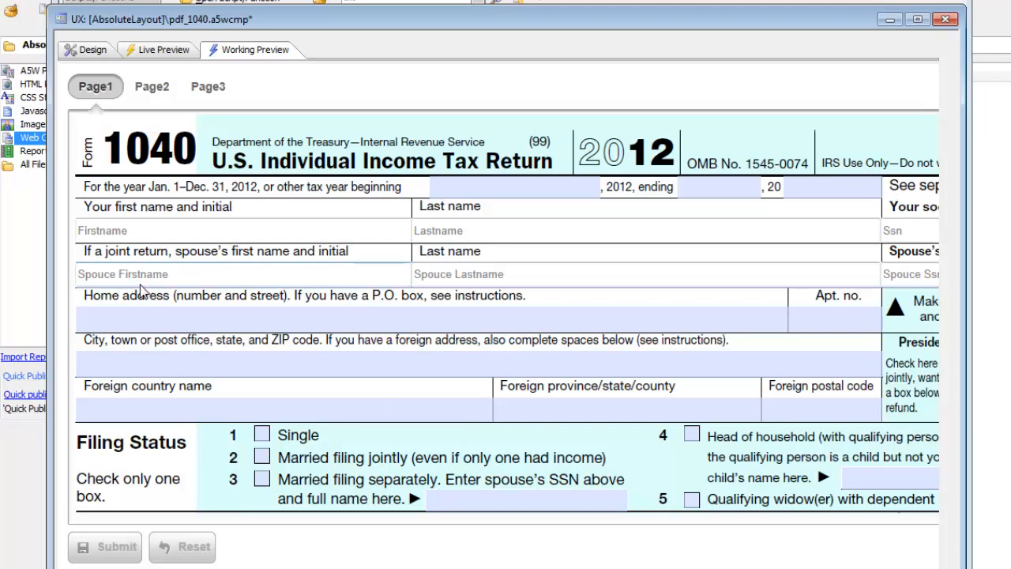
pyautogui.moveTo(963, 344); pyautogui.dragTo(1000, 344)
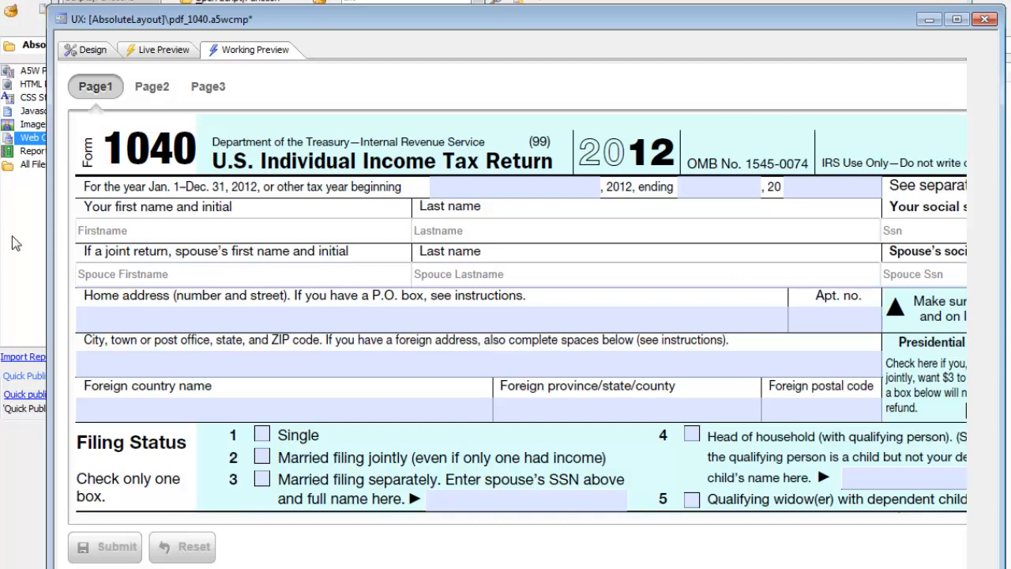
pyautogui.click(150, 87)
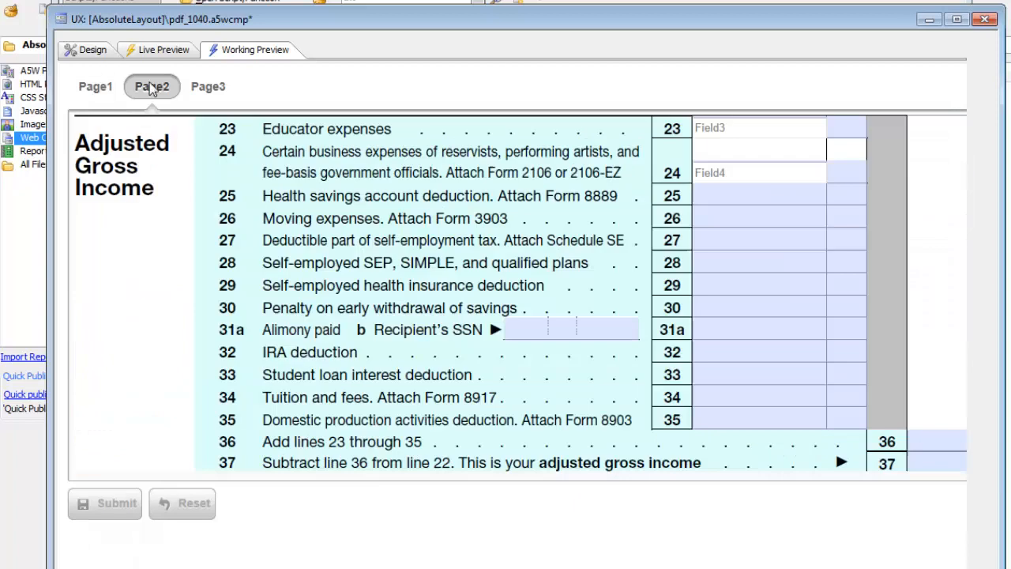
pyautogui.click(224, 88)
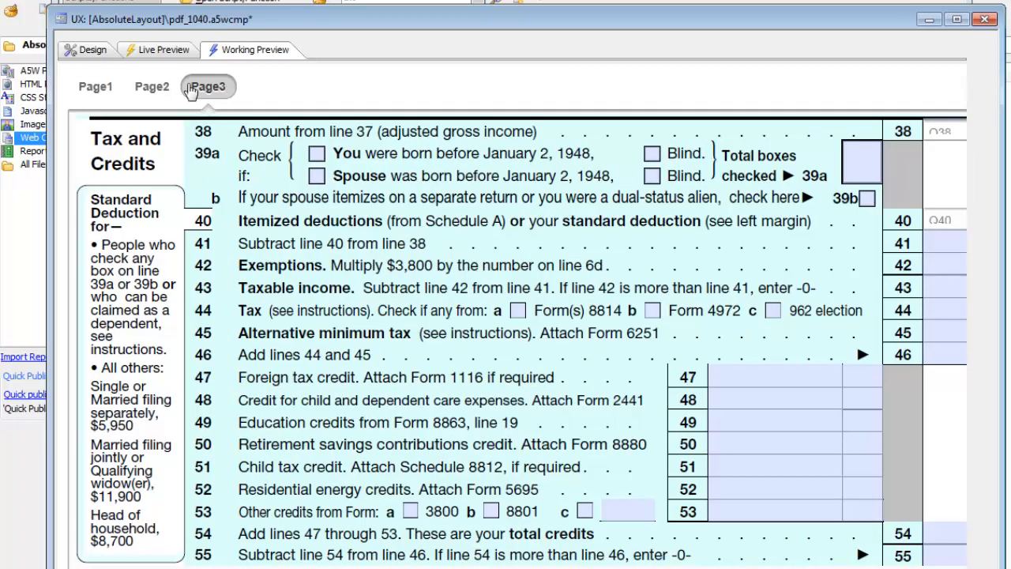
pyautogui.click(158, 86)
pyautogui.click(95, 86)
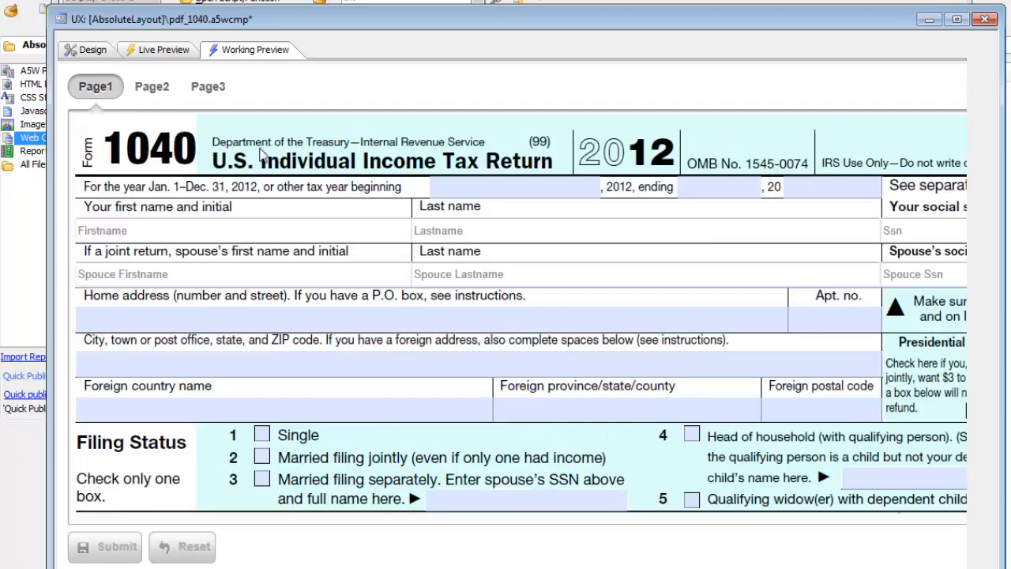
pyautogui.click(154, 88)
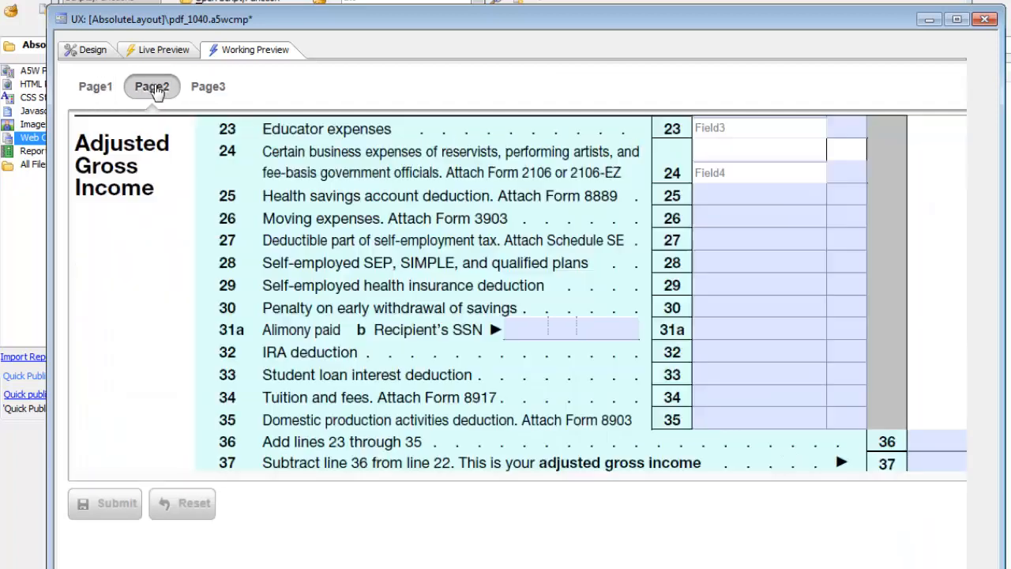
pyautogui.click(211, 89)
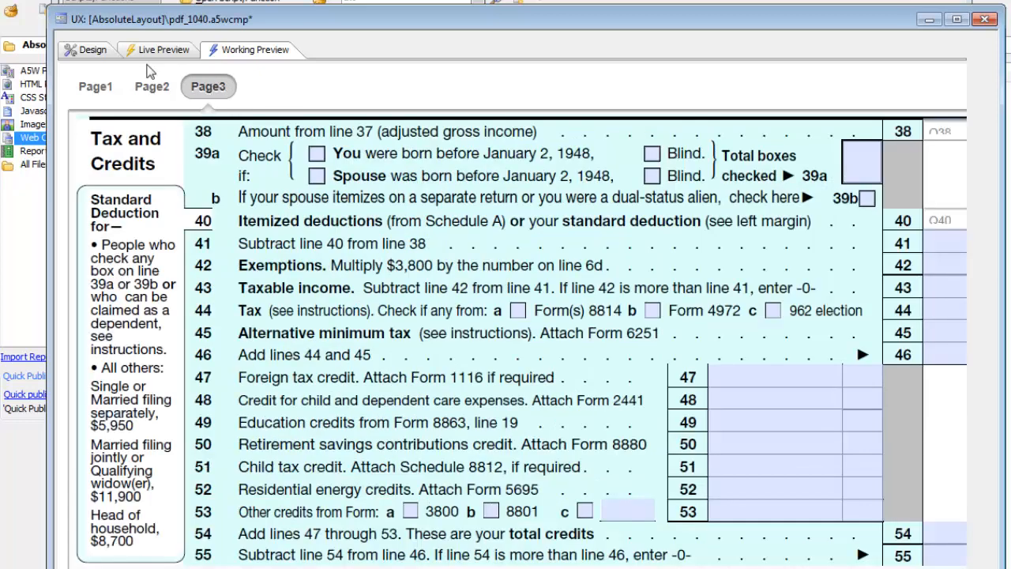
# - Return to the component design and inspect the tab panes Page1, Page2 and Page3 in the control tree
pyautogui.click(82, 50)
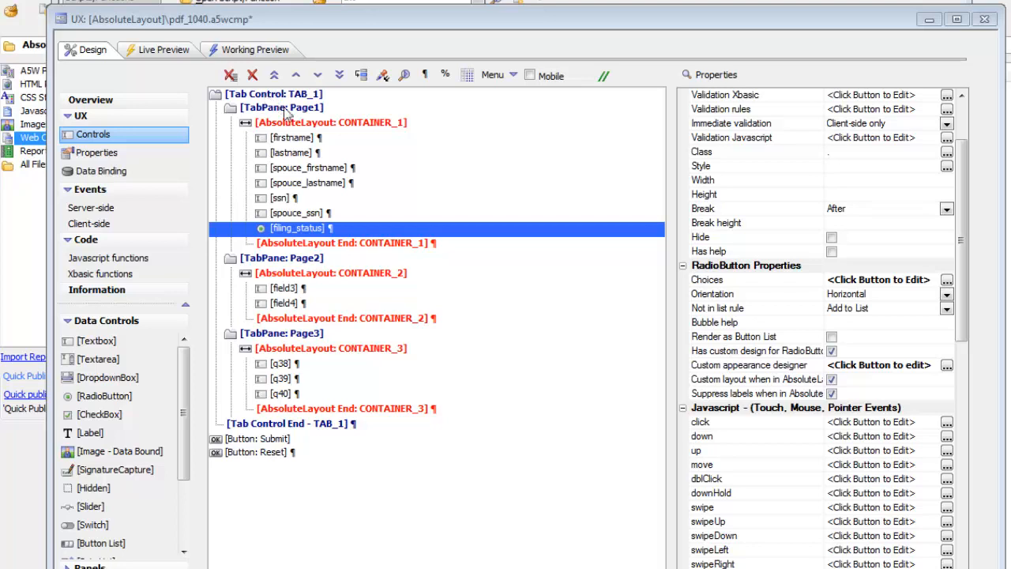
pyautogui.click(285, 111)
pyautogui.click(290, 261)
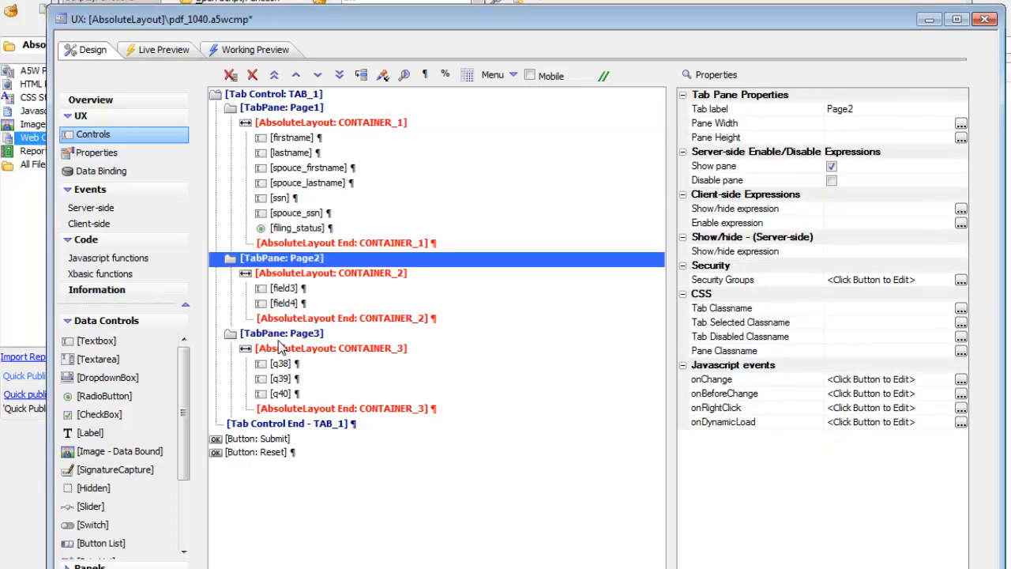
pyautogui.click(278, 337)
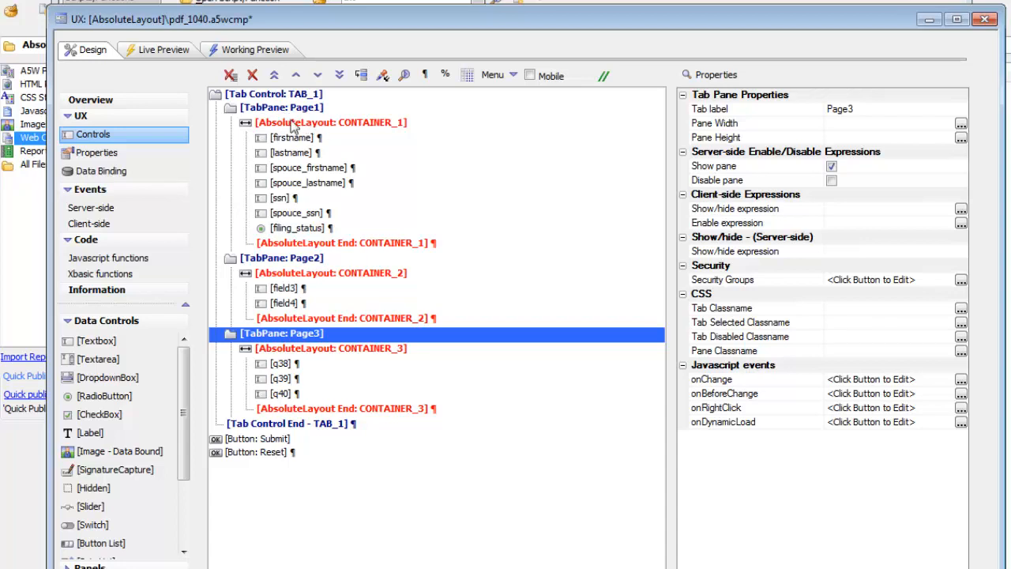
# - Inspect the three AbsoluteLayout containers, including background images and the absolute position layouts of CONTAINER_1 and CONTAINER_2
pyautogui.click(300, 126)
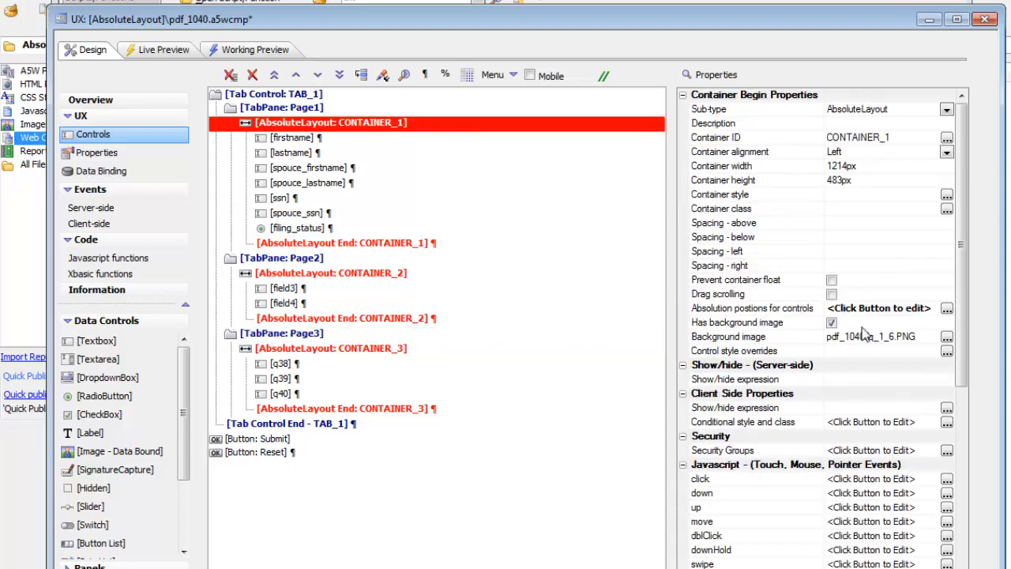
pyautogui.click(946, 309)
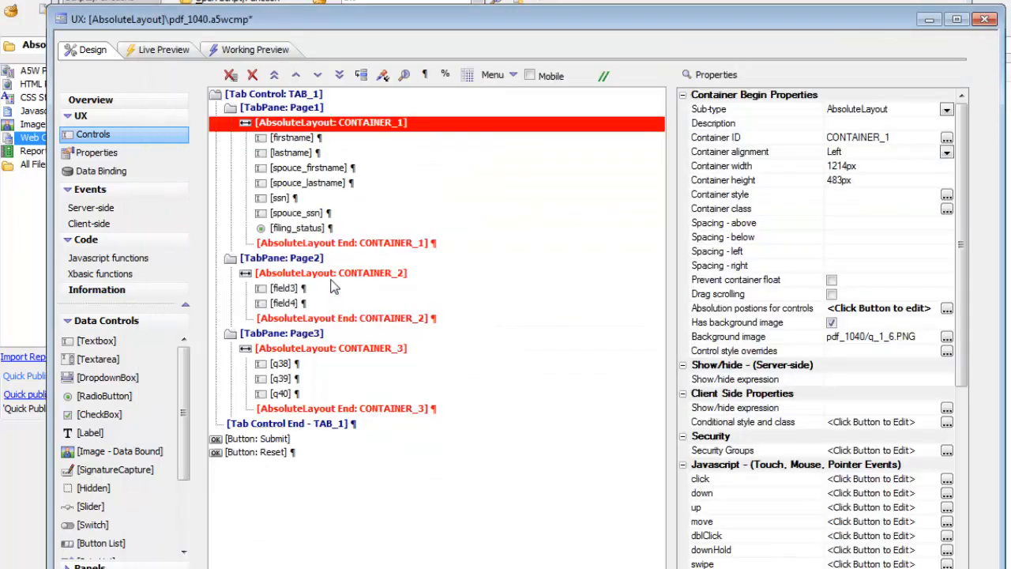
pyautogui.click(333, 277)
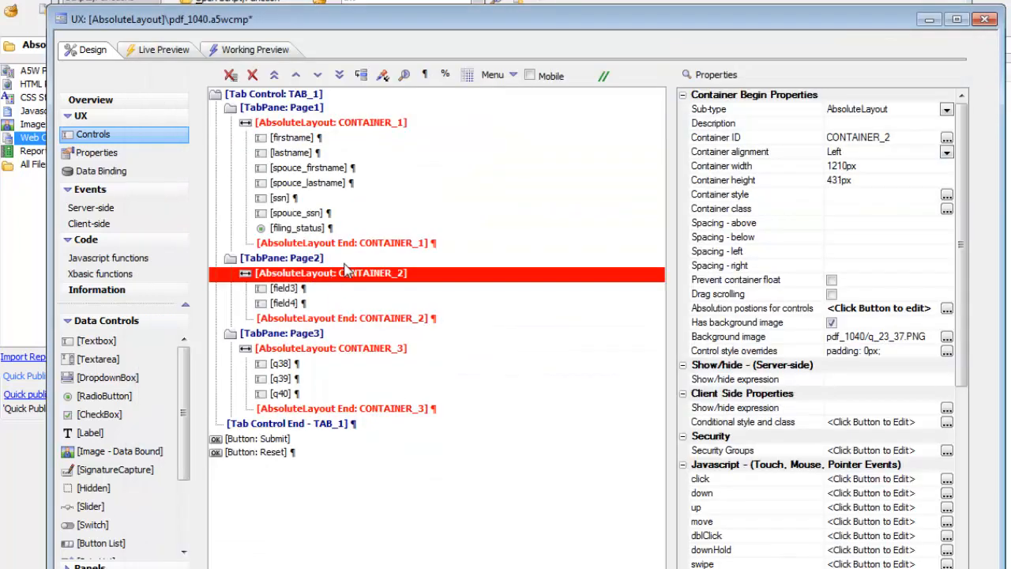
pyautogui.click(946, 309)
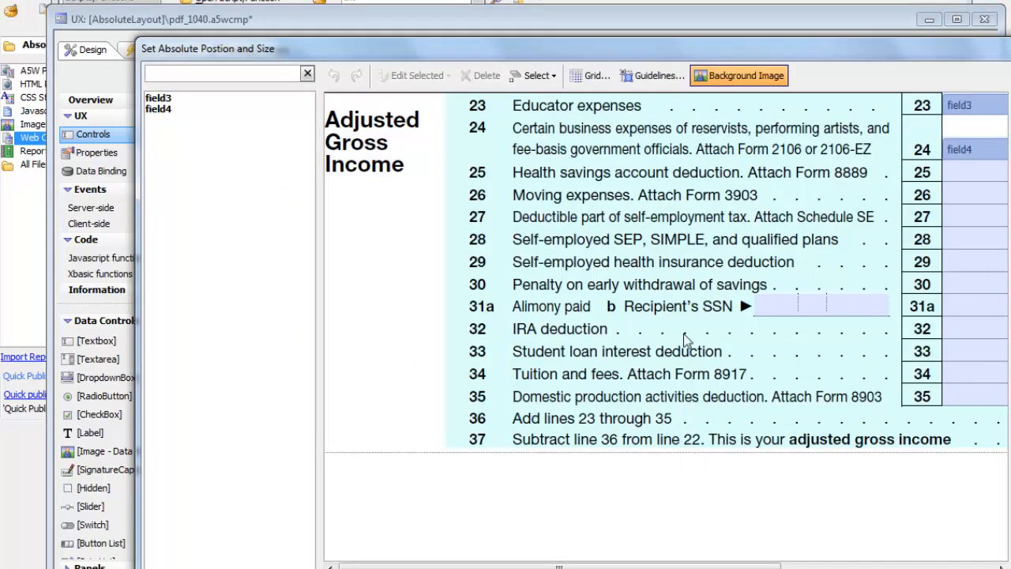
pyautogui.click(624, 567)
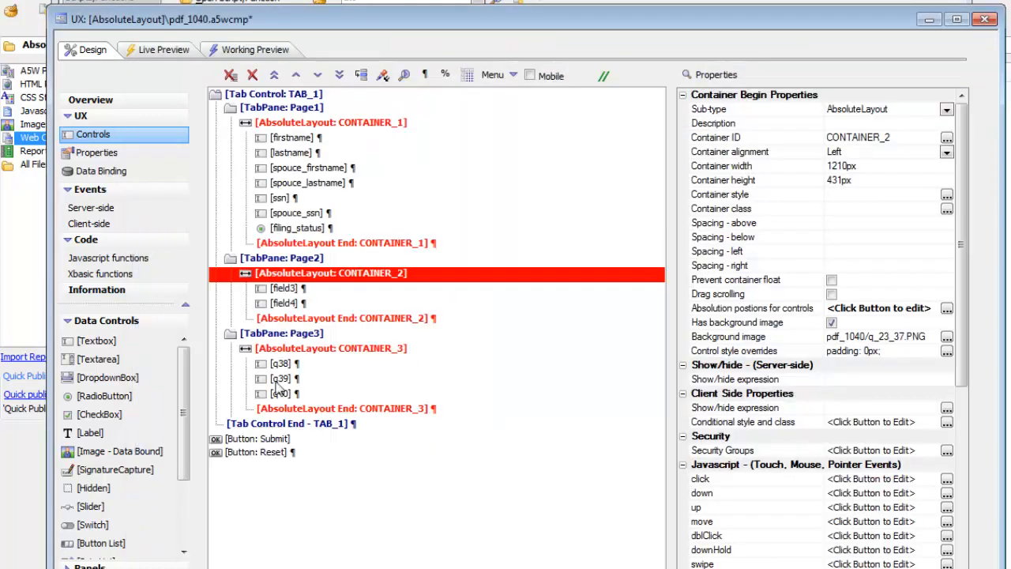
pyautogui.click(288, 350)
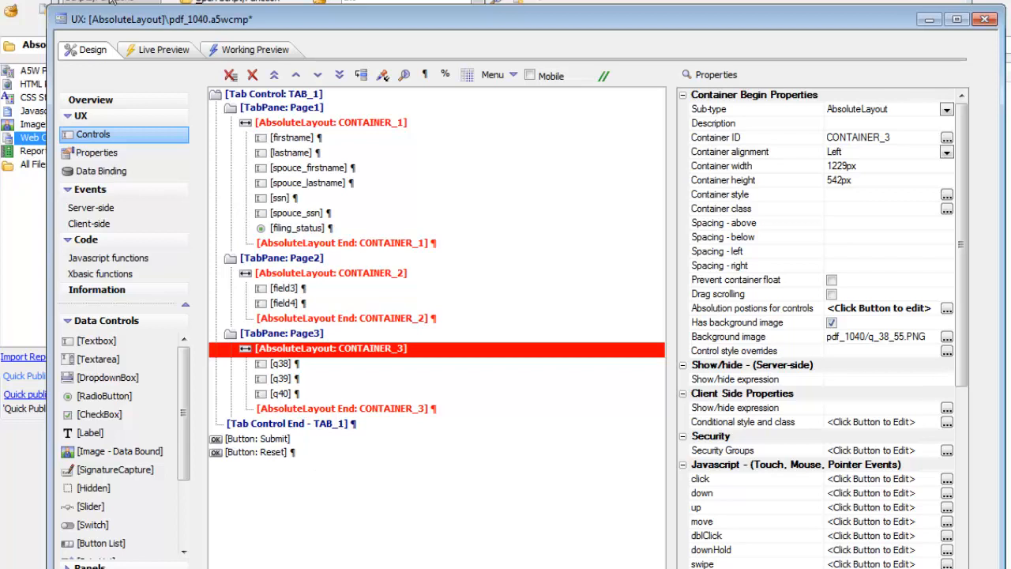
# - Run the working preview again and switch through the form's three pages, ending on Page1
pyautogui.click(251, 53)
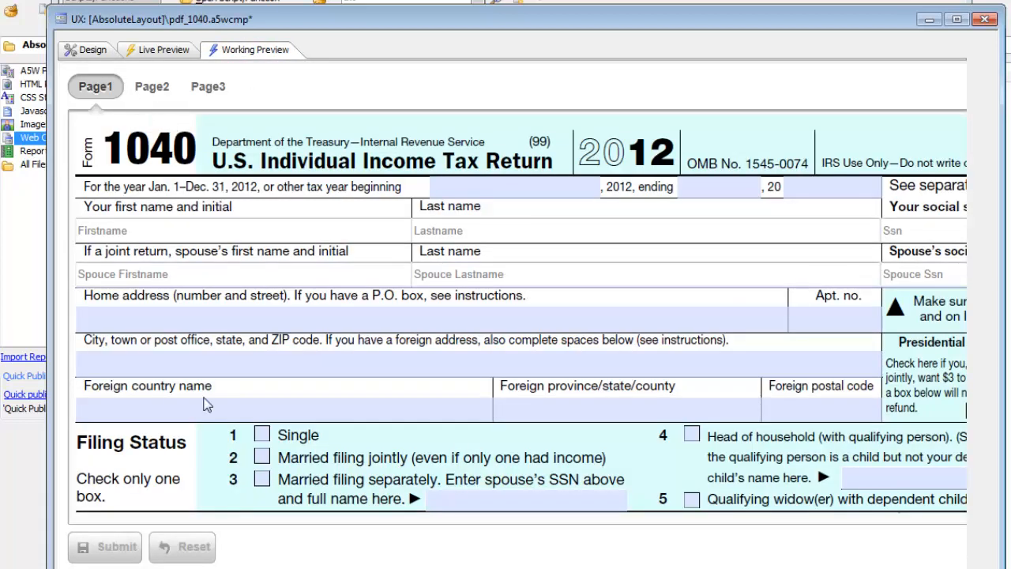
pyautogui.click(161, 93)
pyautogui.click(218, 89)
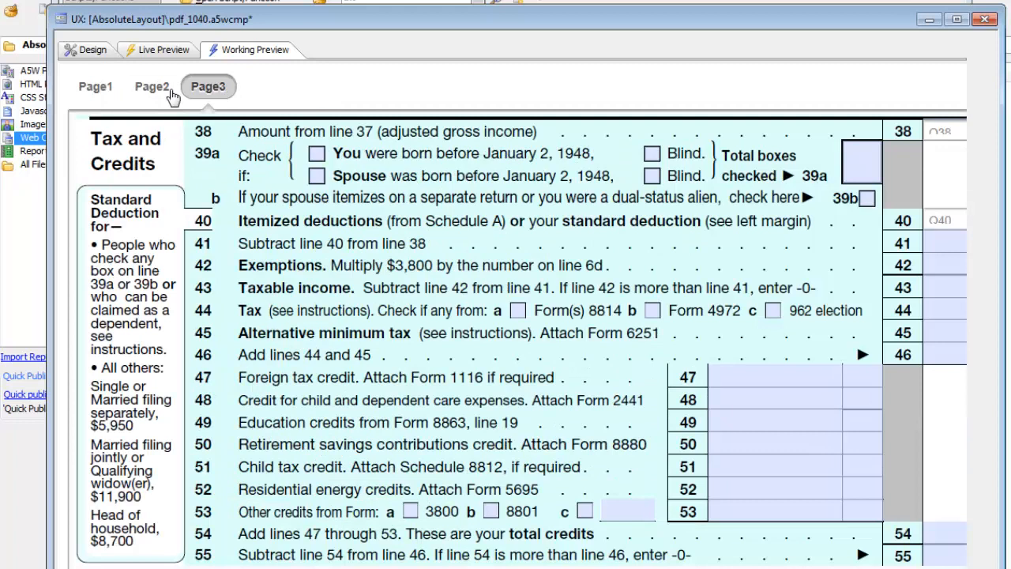
pyautogui.click(154, 88)
pyautogui.click(93, 87)
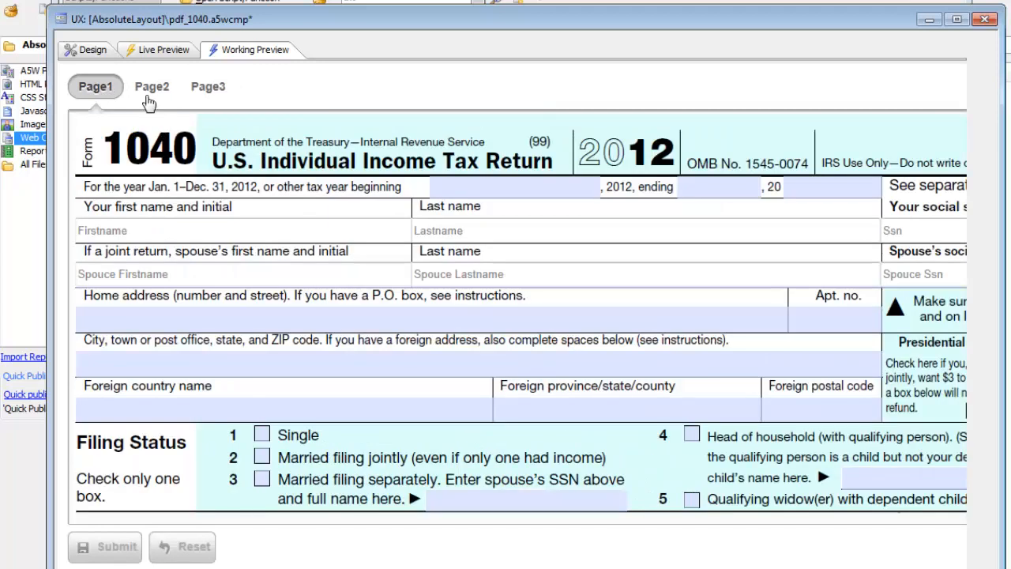
# - Return to the component design and turn on the Genie style for the tab control TAB_1
pyautogui.click(89, 50)
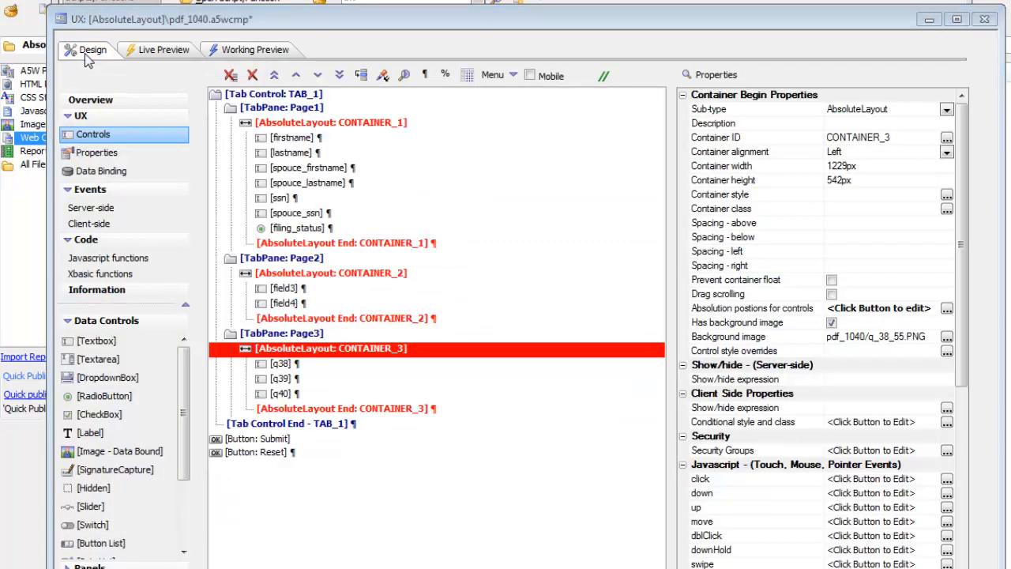
pyautogui.click(294, 94)
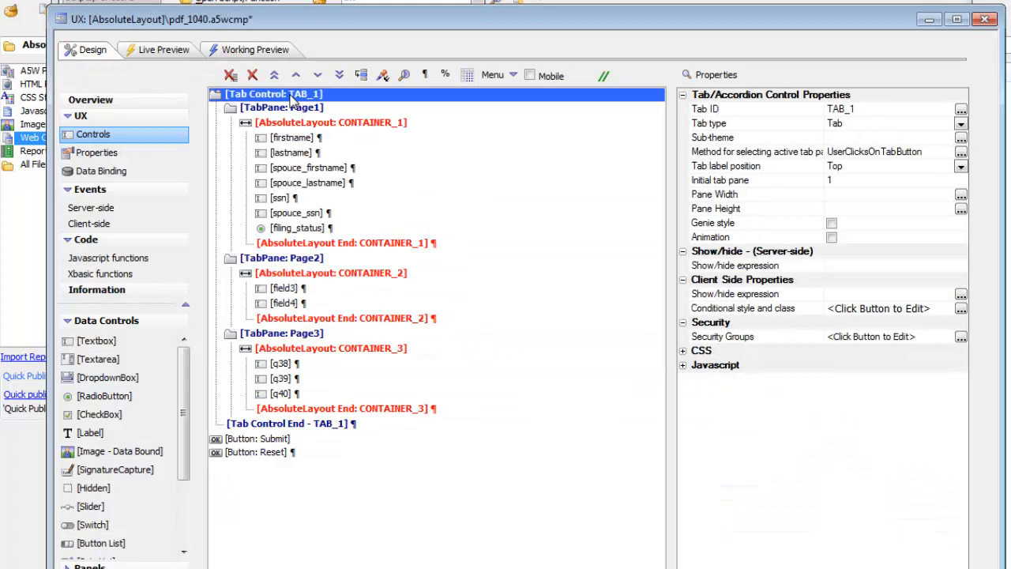
pyautogui.click(831, 224)
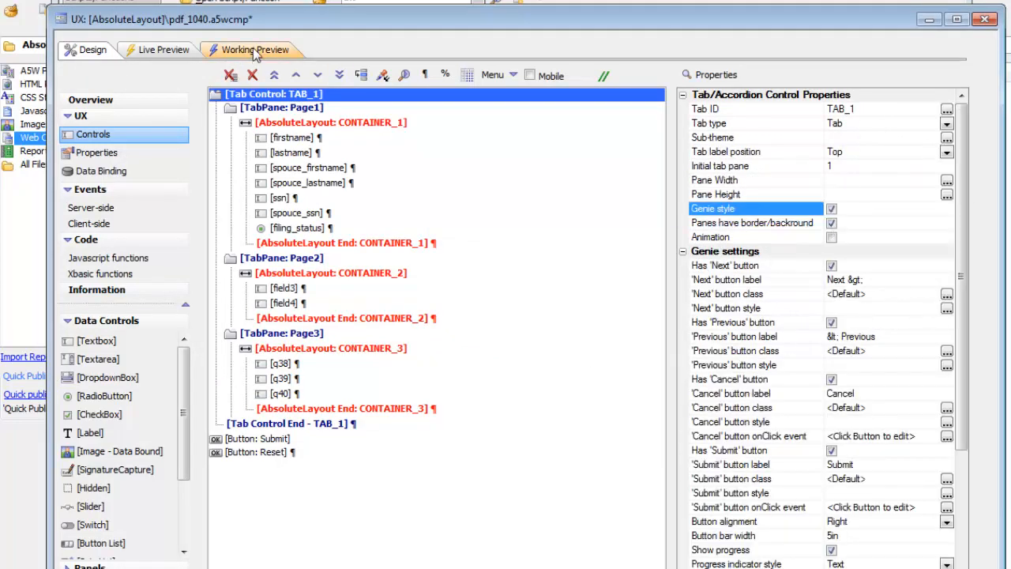
# - Run the working preview of the 1040 form and try to advance through its pages with Field3 left empty
pyautogui.click(254, 49)
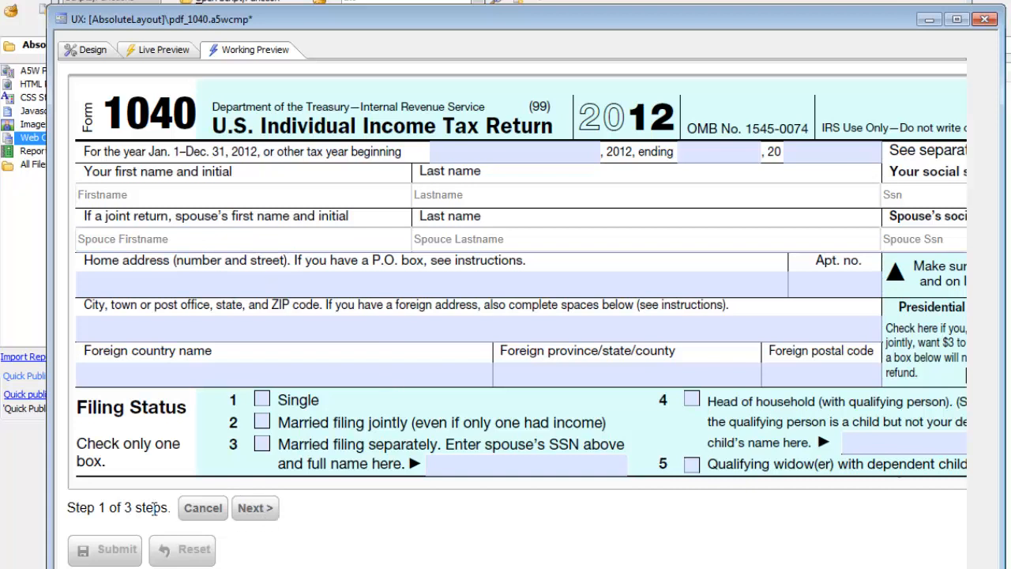
pyautogui.click(256, 513)
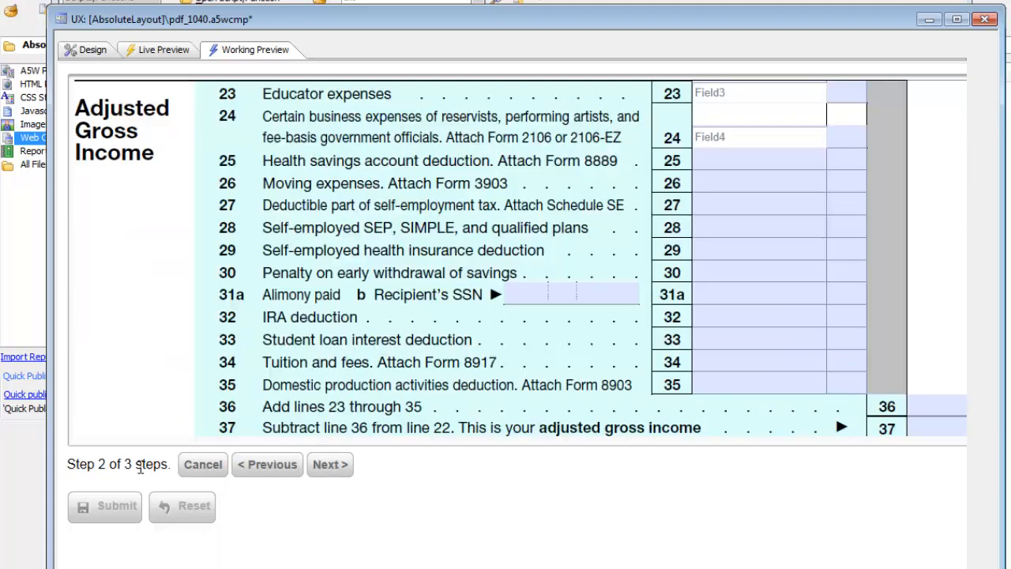
pyautogui.click(330, 466)
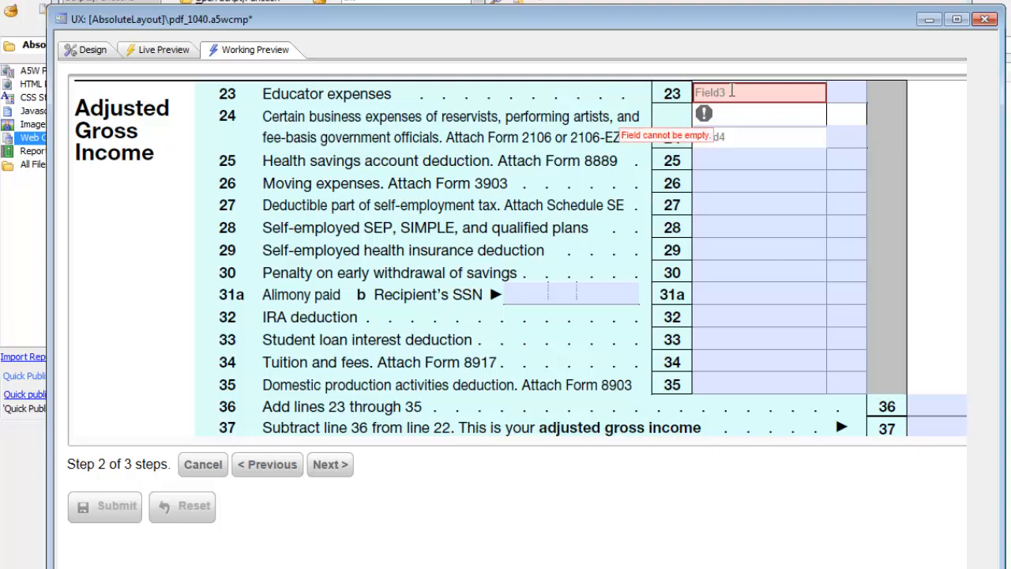
# - Fill Field3 on the Educator expenses line with "adfsasdf" and advance to the Tax and Credits page
pyautogui.moveTo(710, 116)
pyautogui.click(725, 90)
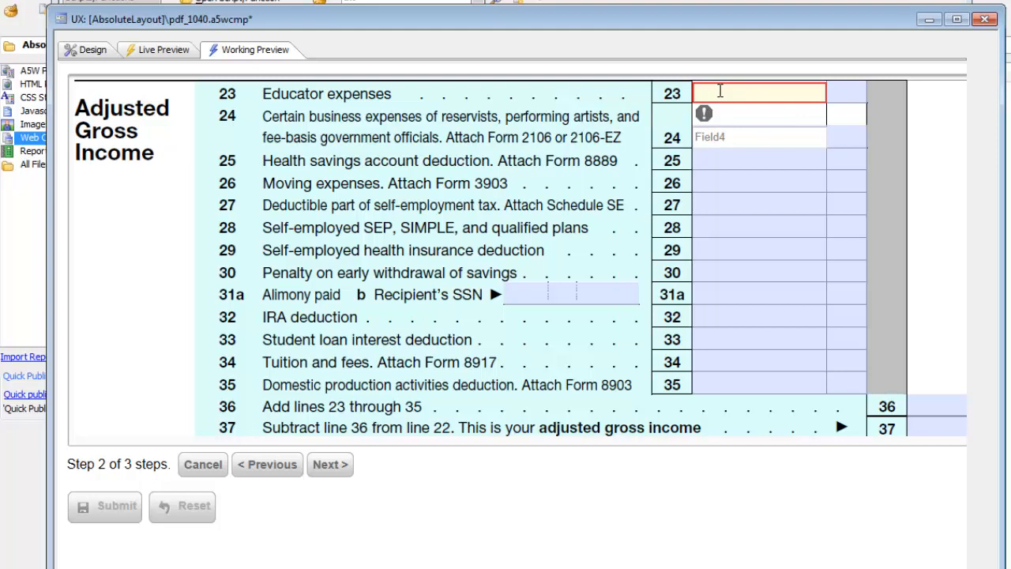
pyautogui.write('adfsasdf')
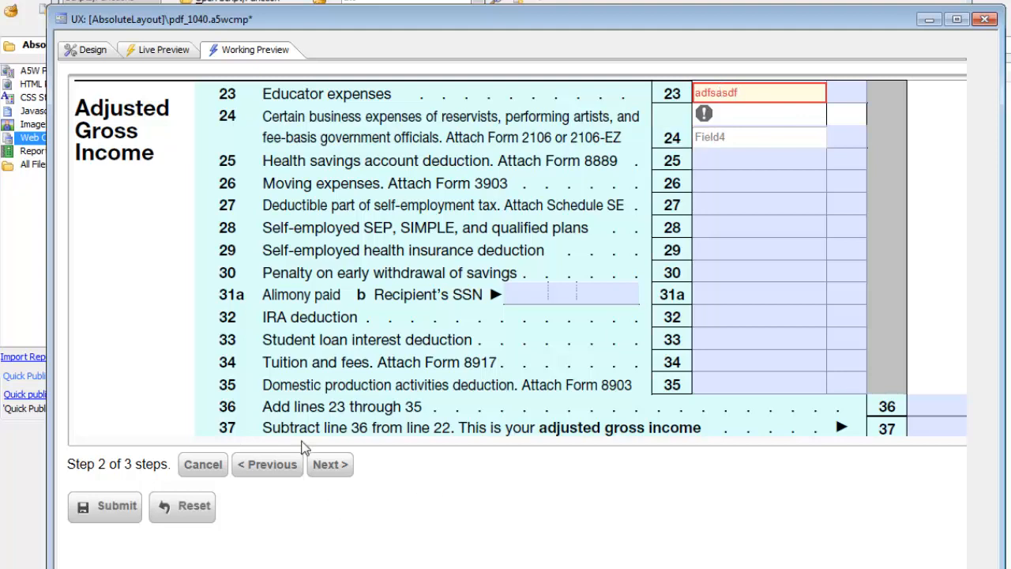
pyautogui.click(330, 464)
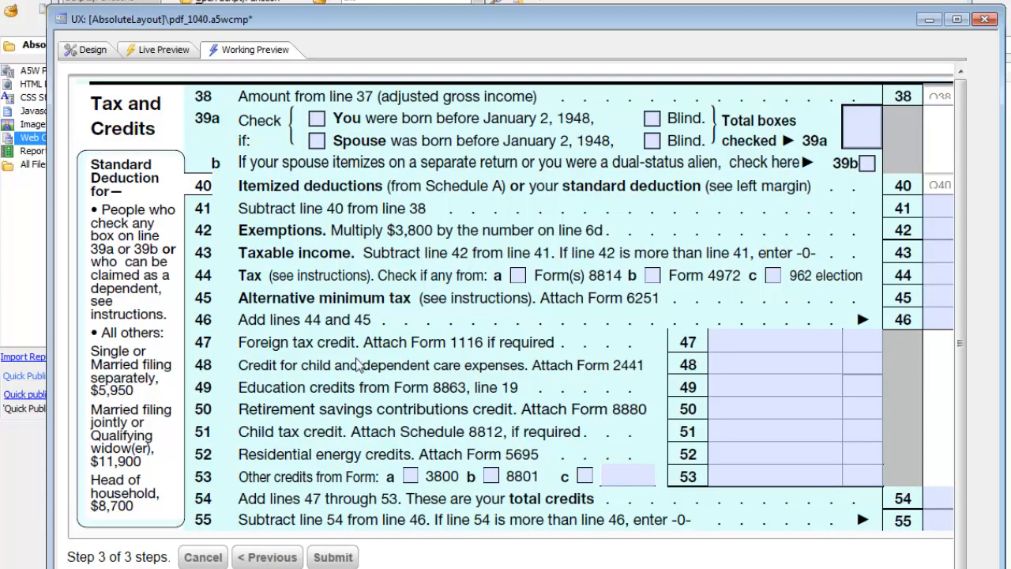
# - Return to the design and inspect the validation rules of field3, including its required-value setting
pyautogui.click(91, 58)
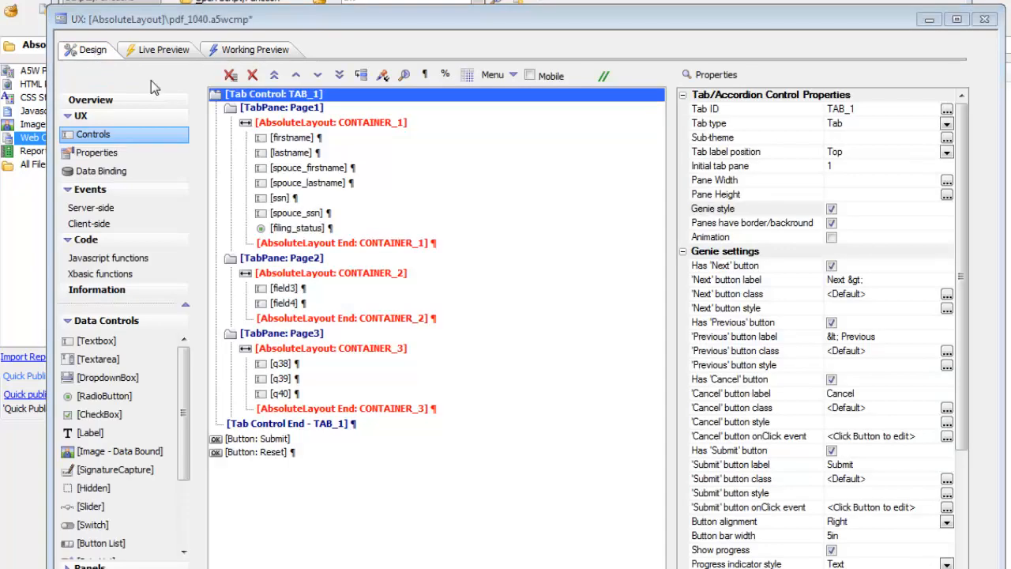
pyautogui.click(286, 290)
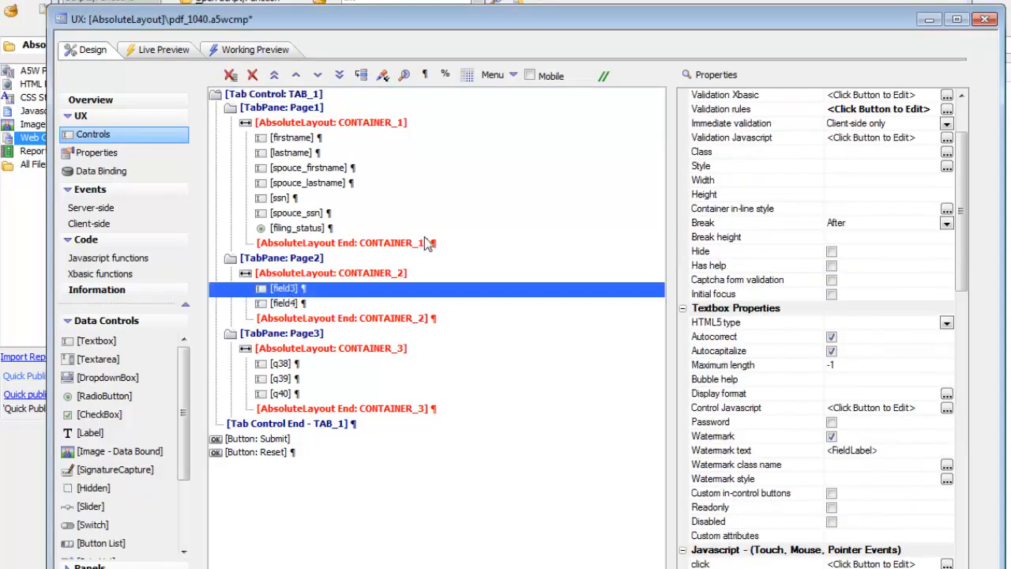
pyautogui.click(731, 110)
pyautogui.click(731, 110)
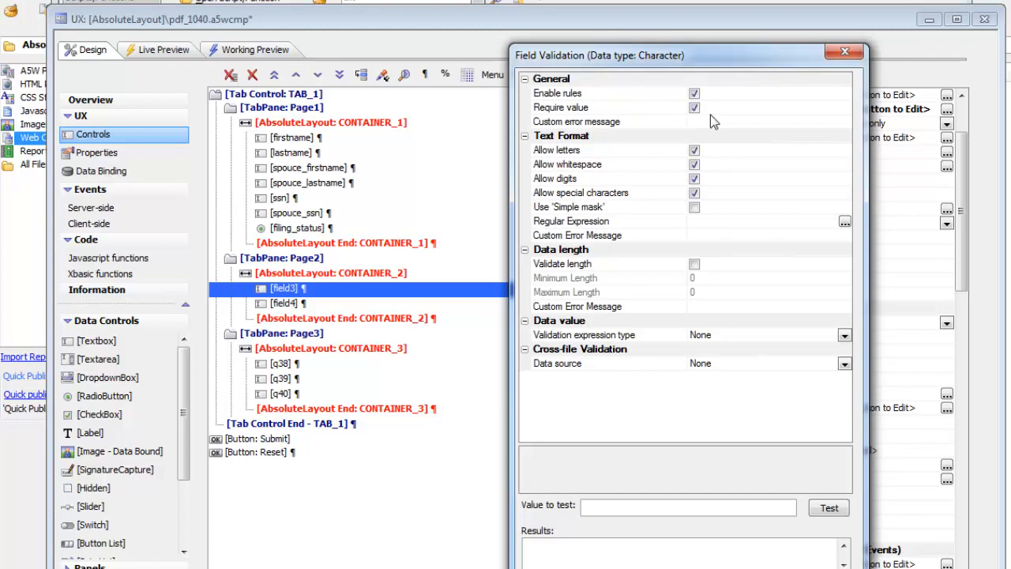
pyautogui.press('Escape')
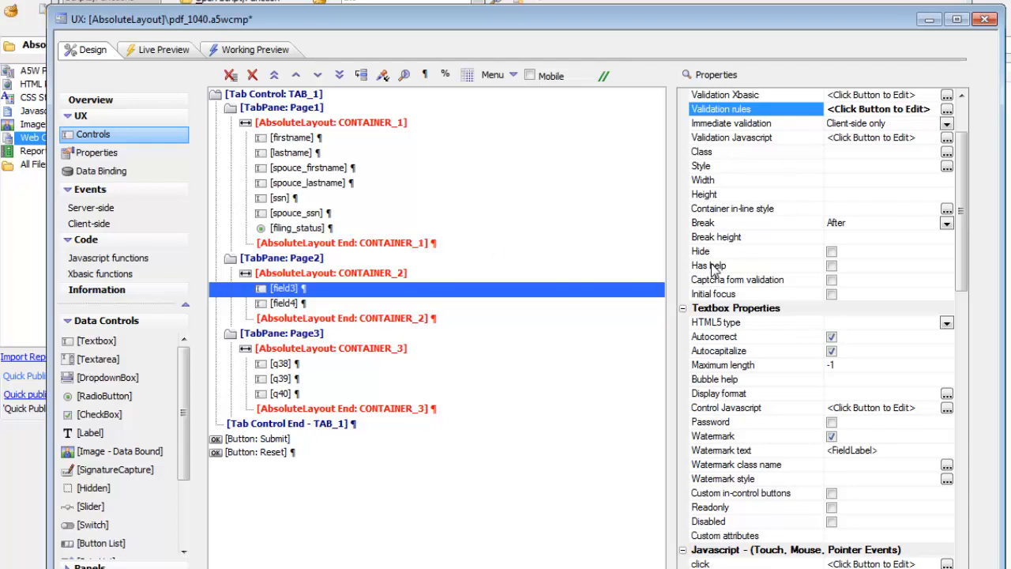
# - Turn off the Genie style for the tab control TAB_1
pyautogui.click(305, 95)
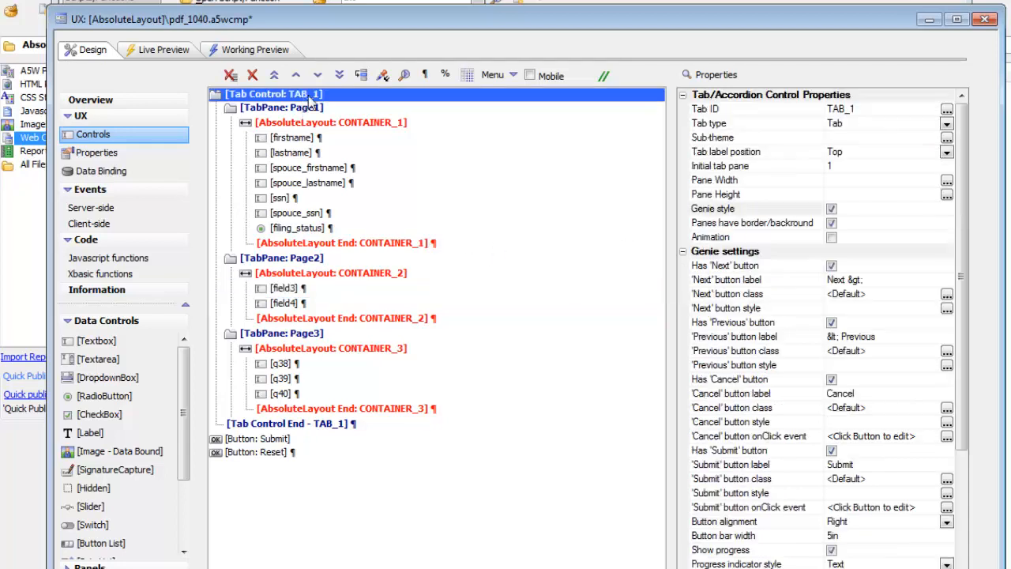
pyautogui.click(830, 210)
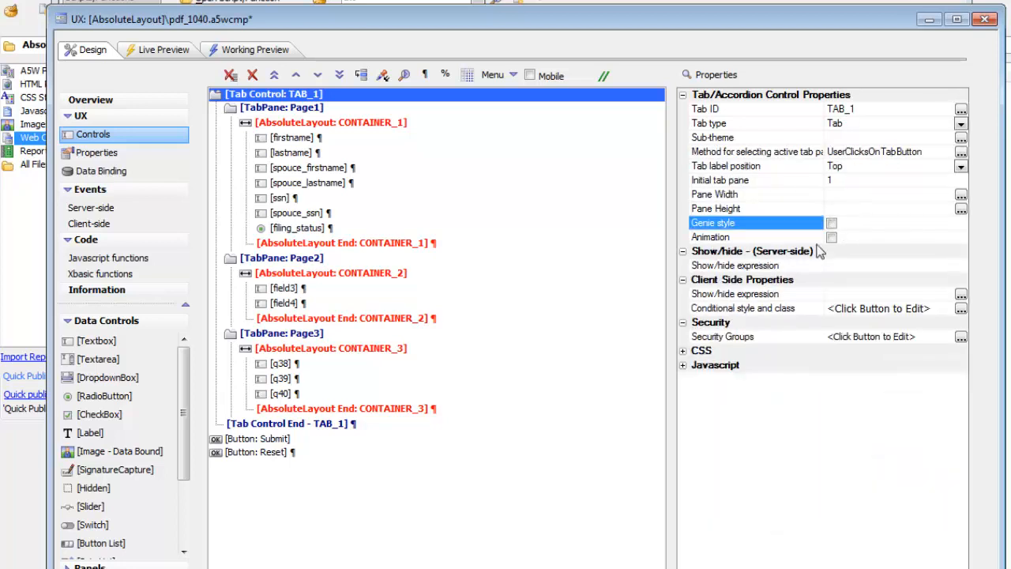
# - Preview the form with the Firstname field focused, and examine the input:focus rule in the component's local CSS definitions
pyautogui.click(246, 50)
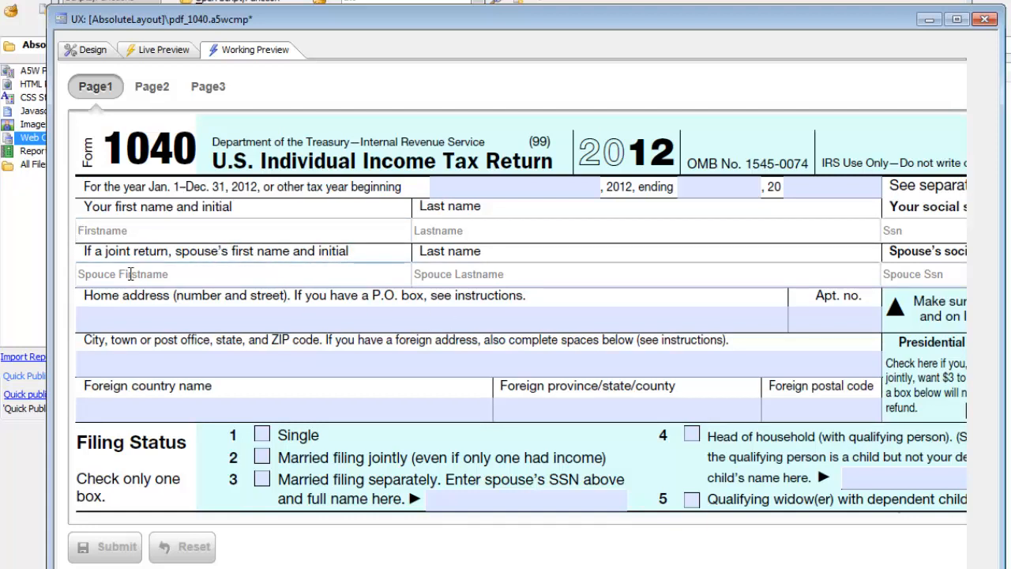
pyautogui.click(91, 229)
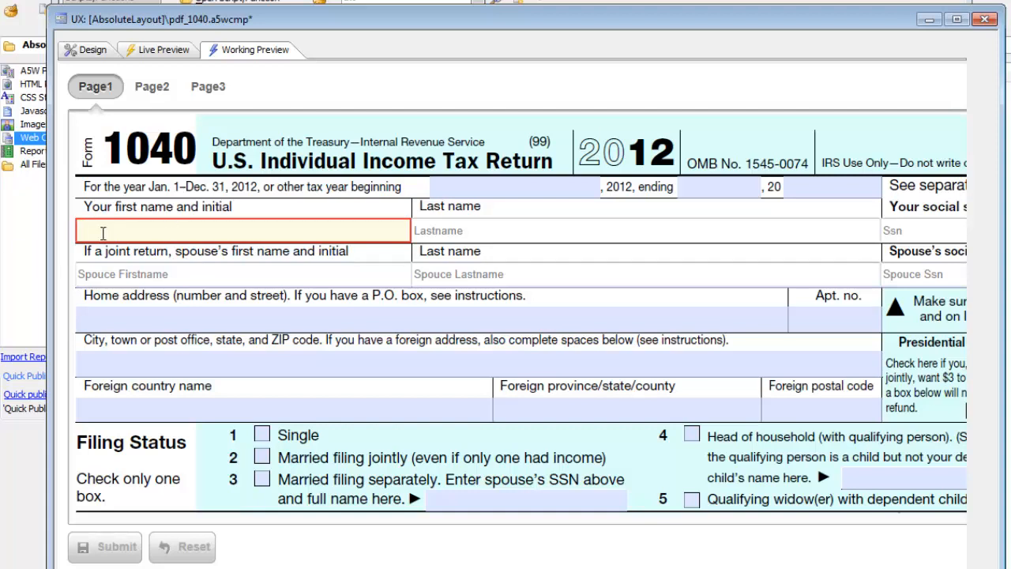
pyautogui.click(89, 53)
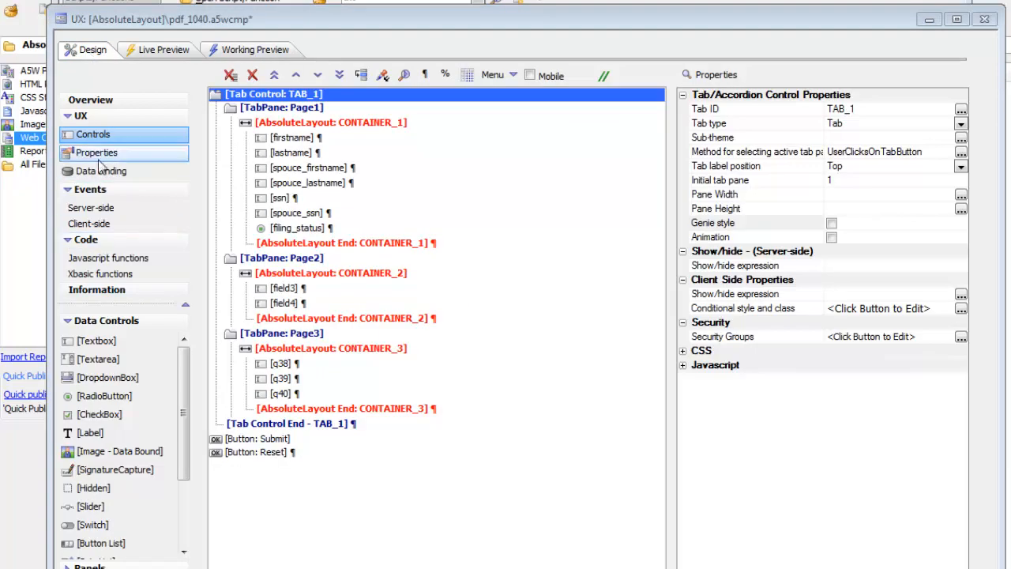
pyautogui.click(98, 154)
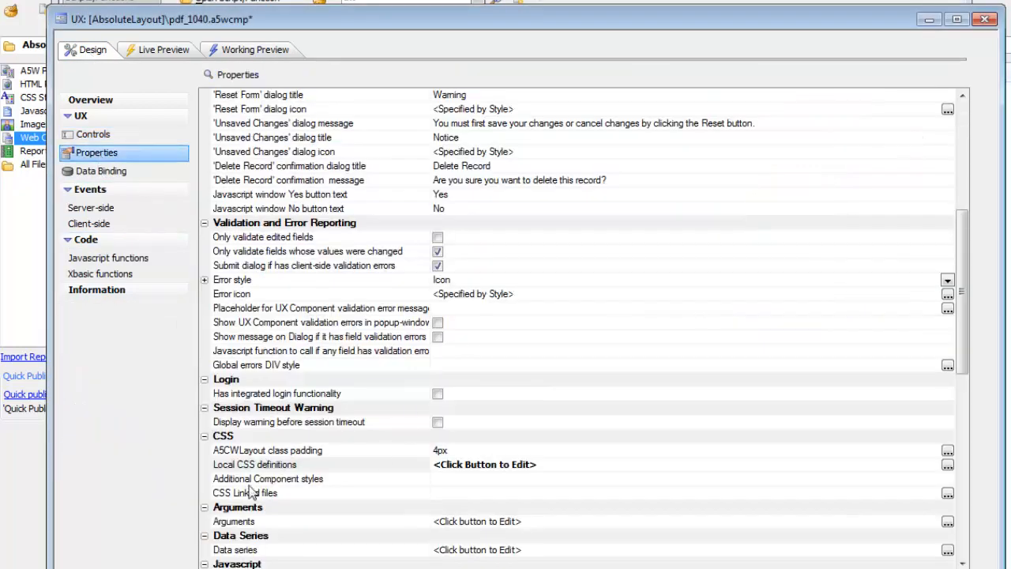
pyautogui.doubleClick(239, 465)
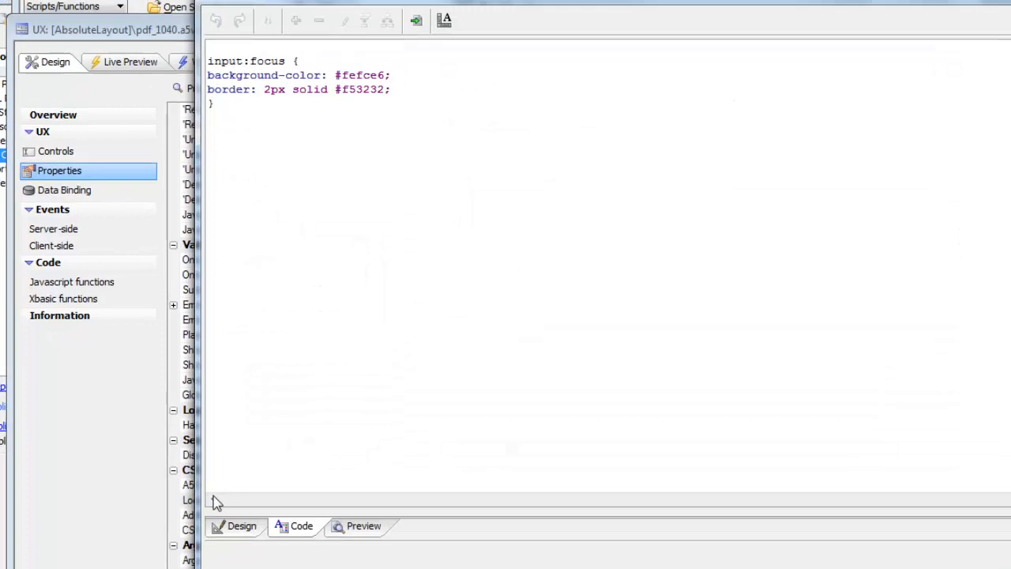
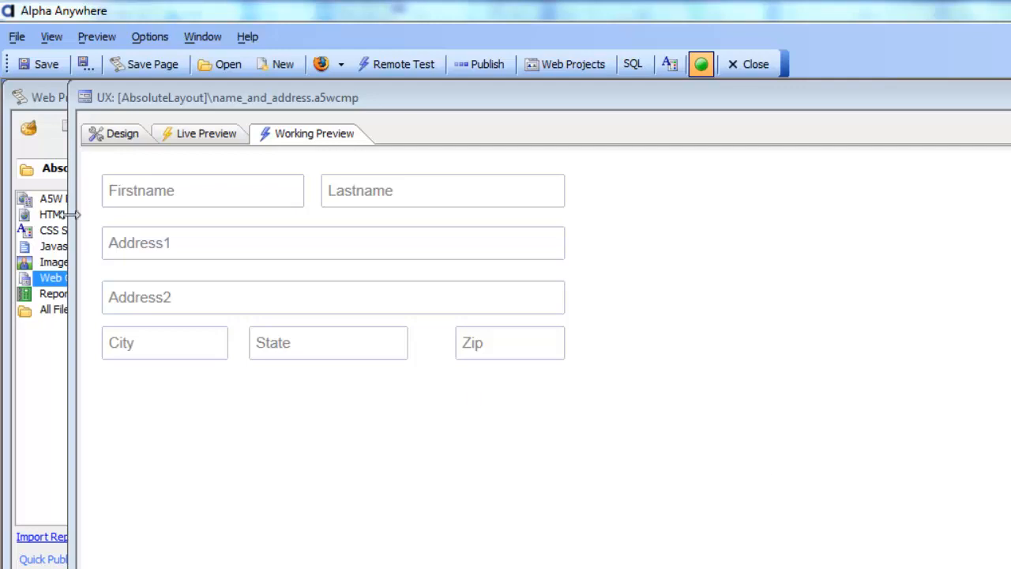
# - In the name_and_address component's design, wrap CONTAINER_1 and all its fields in a panel card with opening and closing tags
pyautogui.click(103, 134)
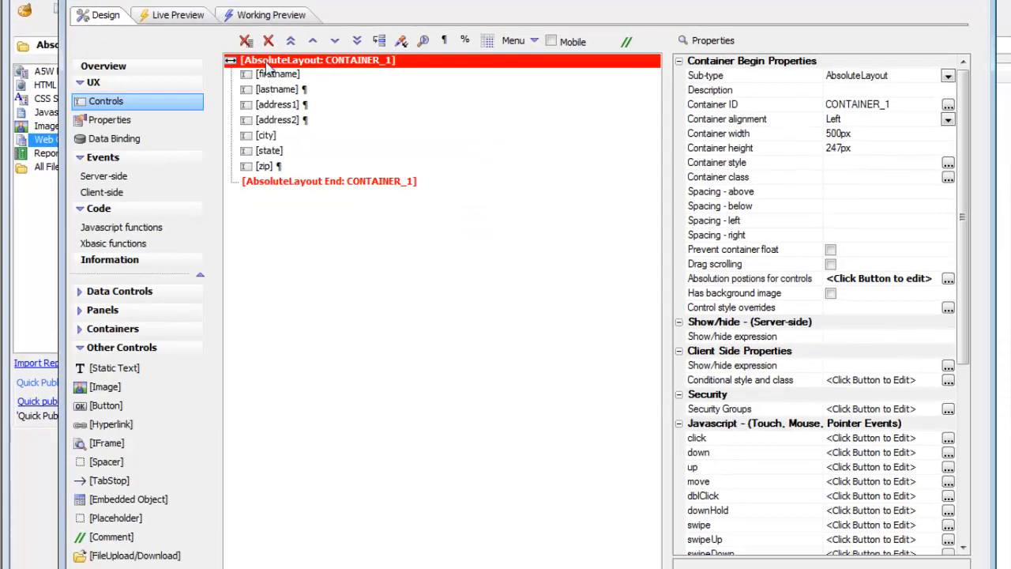
pyautogui.moveTo(267, 68); pyautogui.dragTo(271, 214)
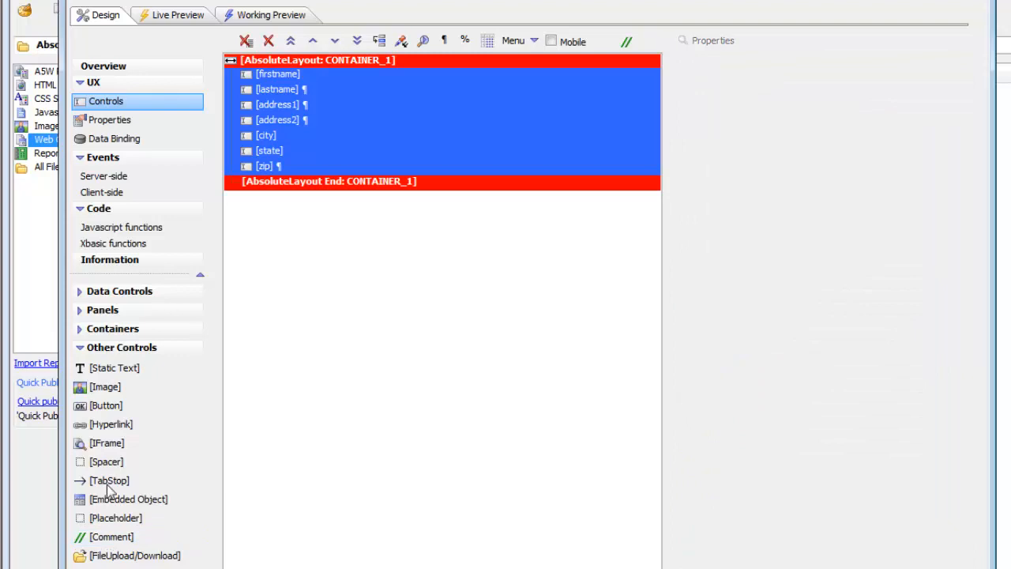
pyautogui.click(96, 316)
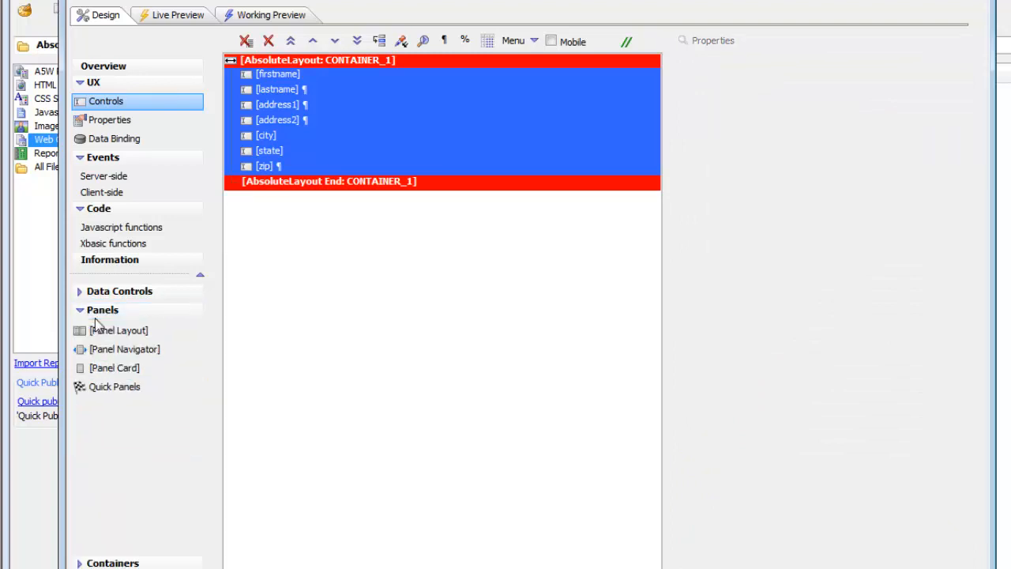
pyautogui.click(121, 373)
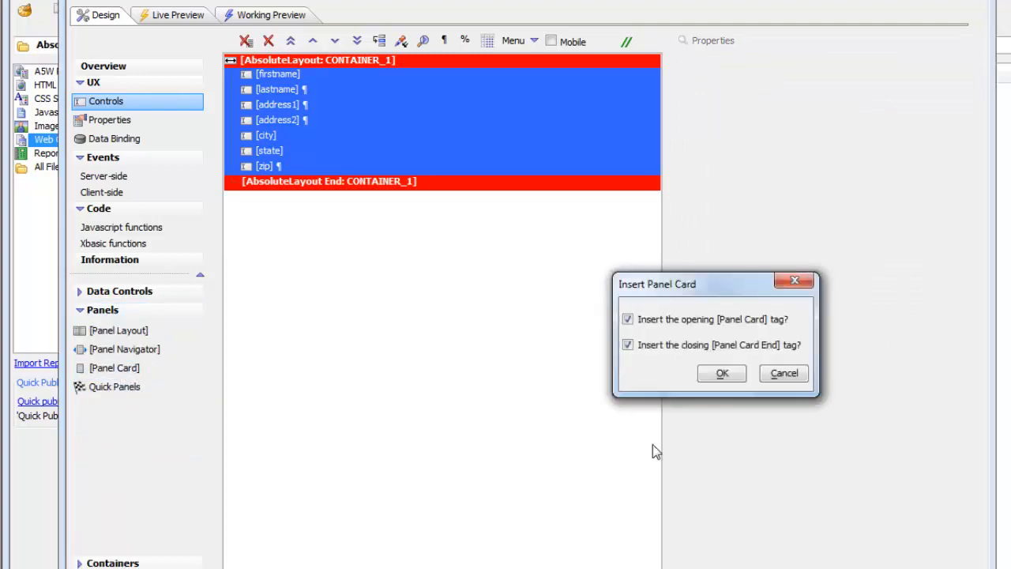
pyautogui.click(712, 380)
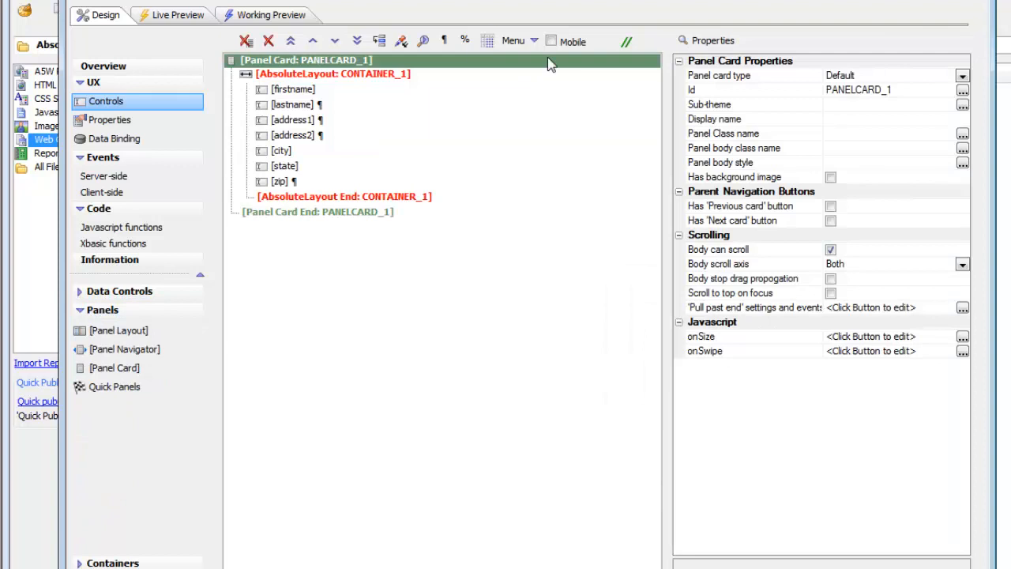
# - Turn on the Mobile option and set the component's style to iOS
pyautogui.click(109, 119)
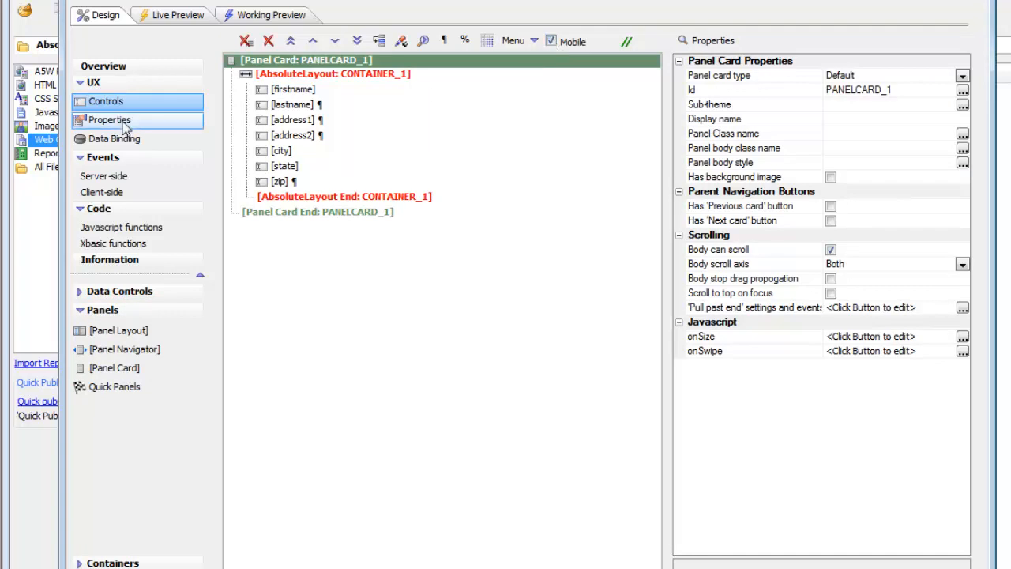
pyautogui.click(423, 139)
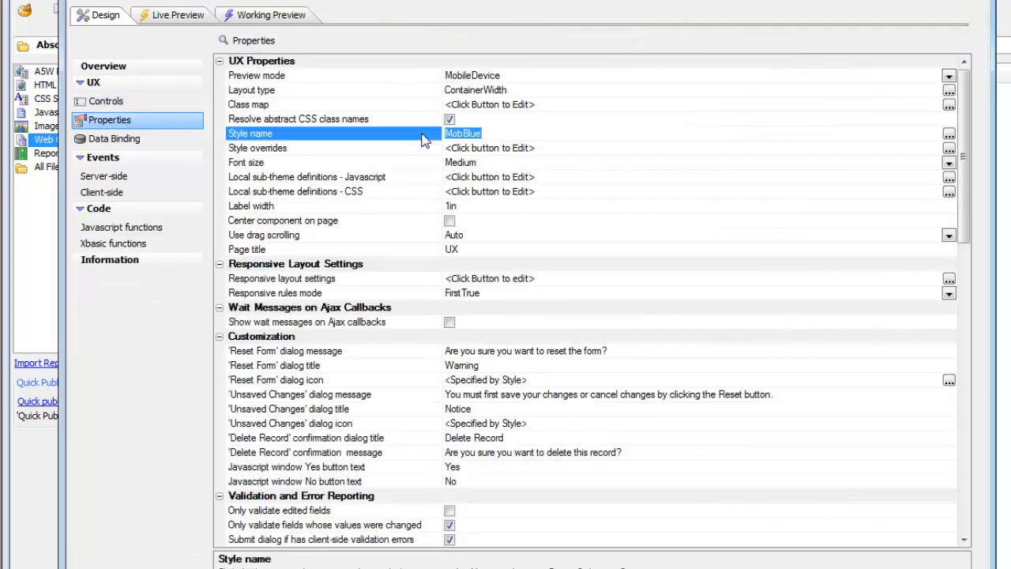
pyautogui.doubleClick(424, 139)
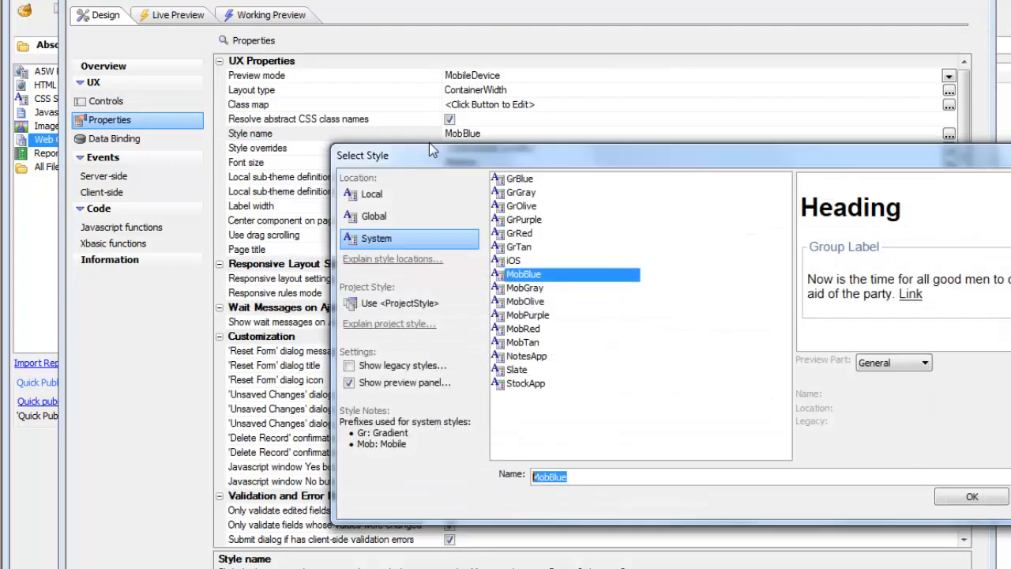
pyautogui.click(510, 262)
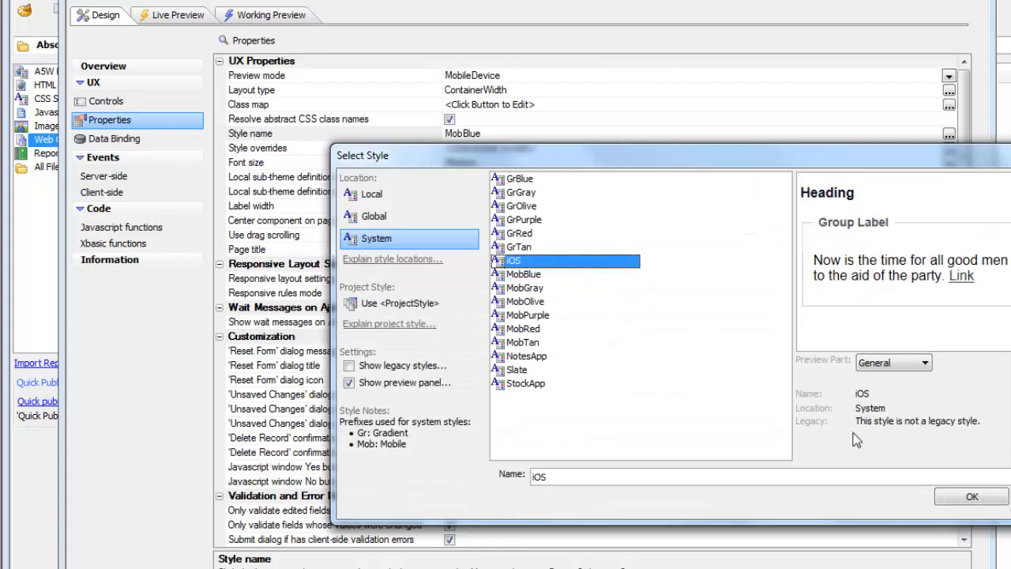
pyautogui.click(972, 498)
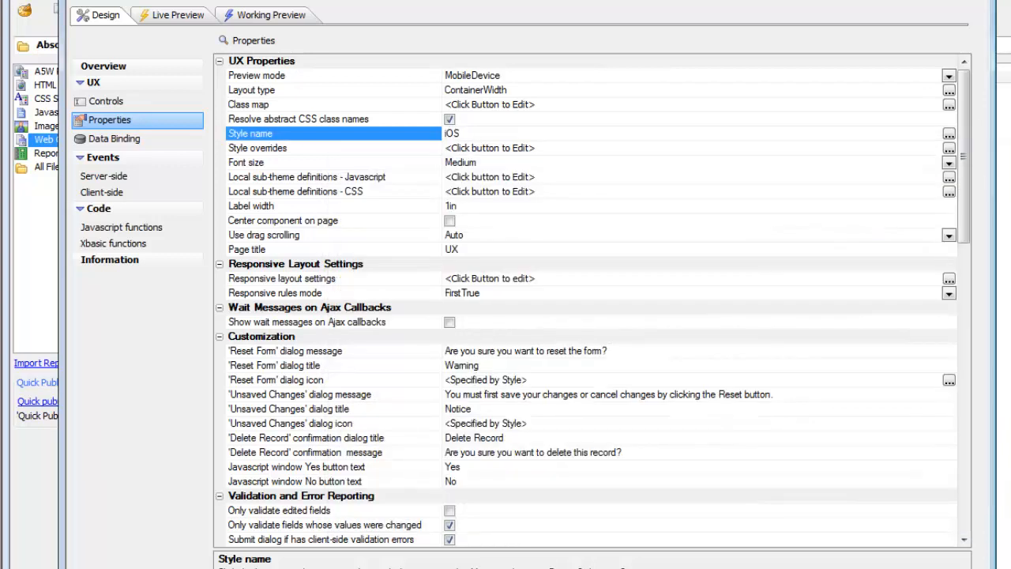
# - Preview the address form on iPhone 4 (vertical) and iPad 4 (vertical), and return to the design
pyautogui.click(269, 17)
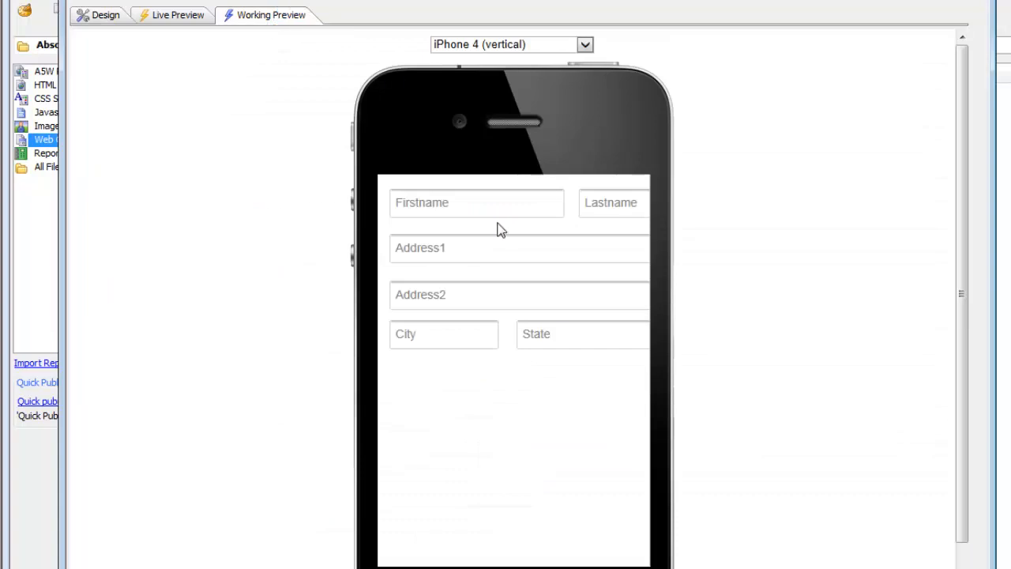
pyautogui.click(495, 45)
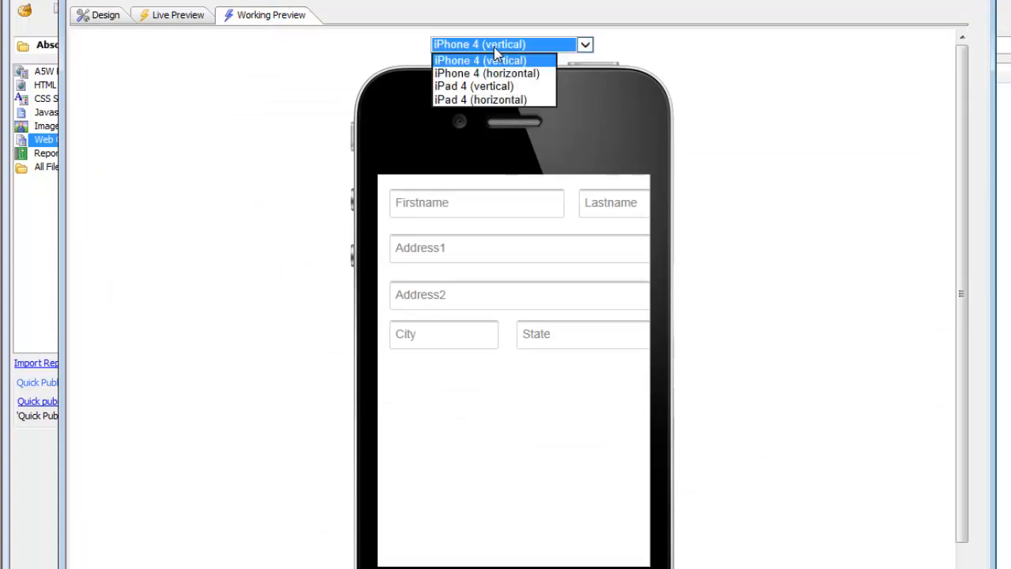
pyautogui.click(498, 85)
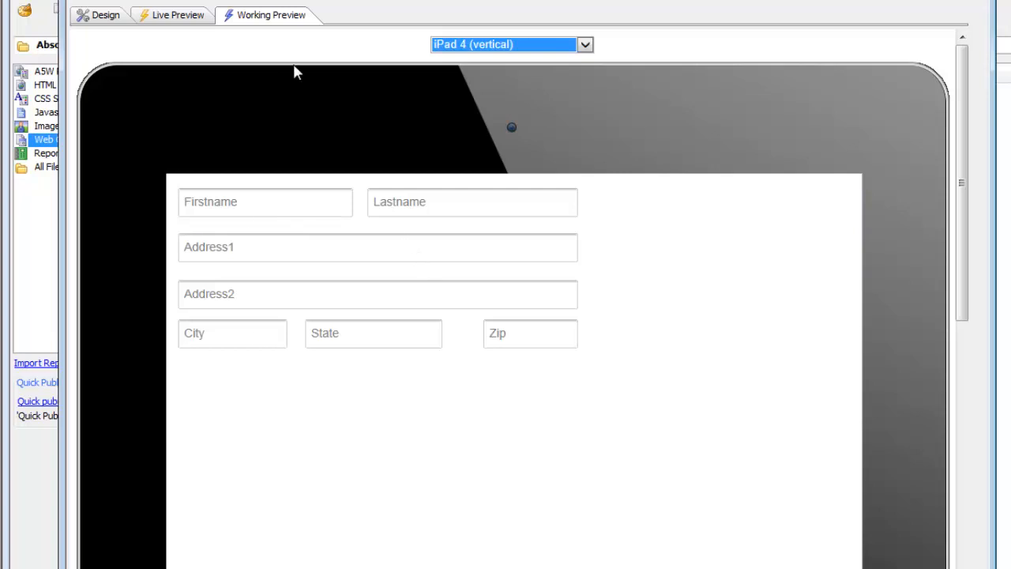
pyautogui.click(93, 18)
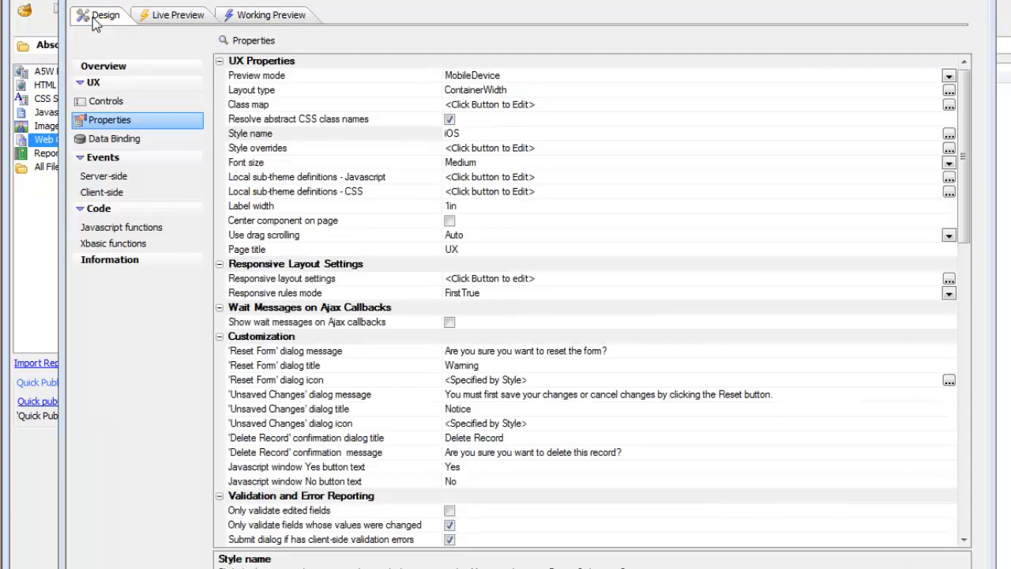
# - Open the component's responsive layout settings and load the System:landscape-portrait rule set
pyautogui.click(103, 103)
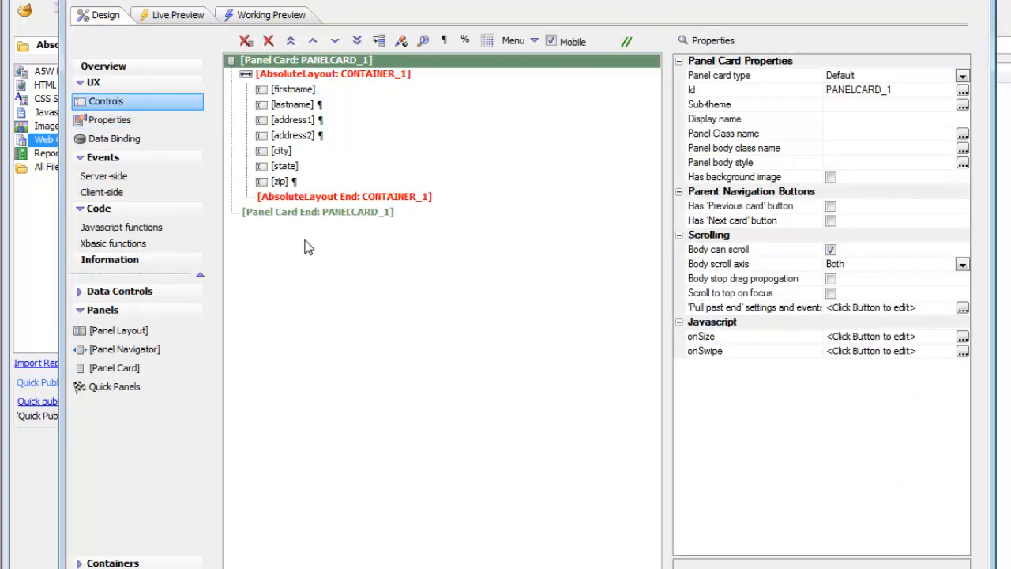
pyautogui.click(114, 124)
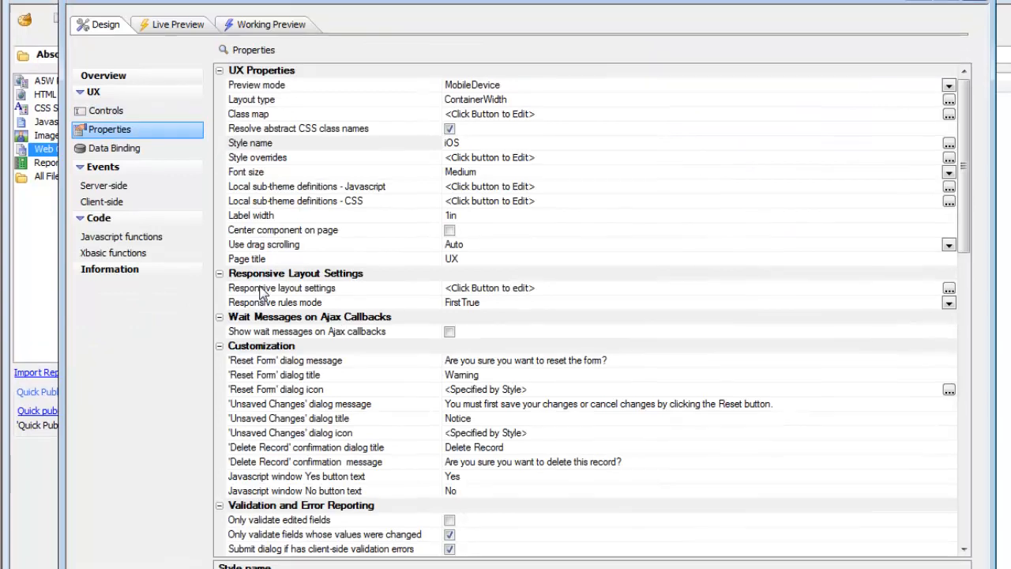
pyautogui.doubleClick(290, 302)
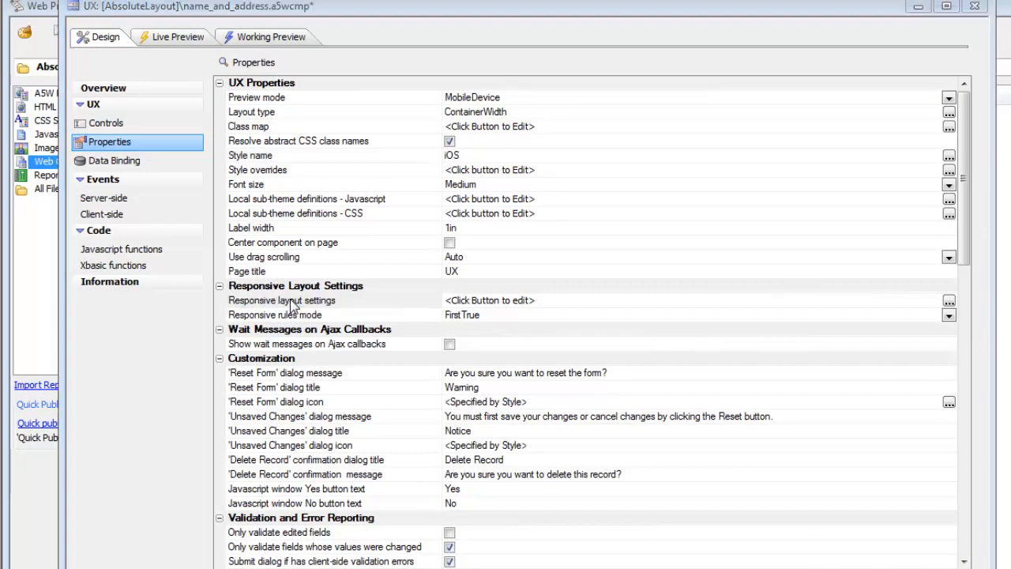
pyautogui.moveTo(498, 48); pyautogui.dragTo(279, 5)
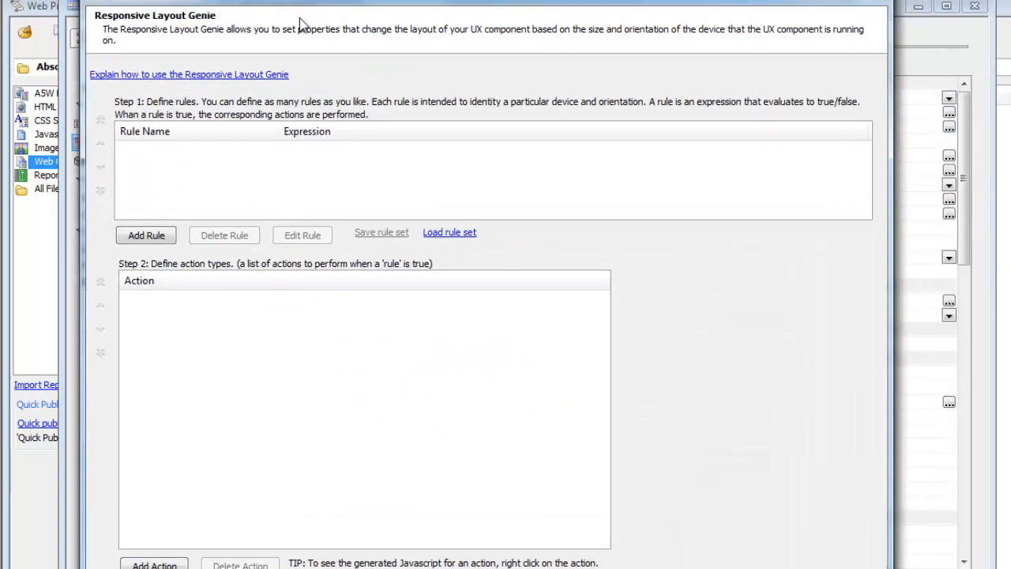
pyautogui.click(441, 235)
pyautogui.click(545, 348)
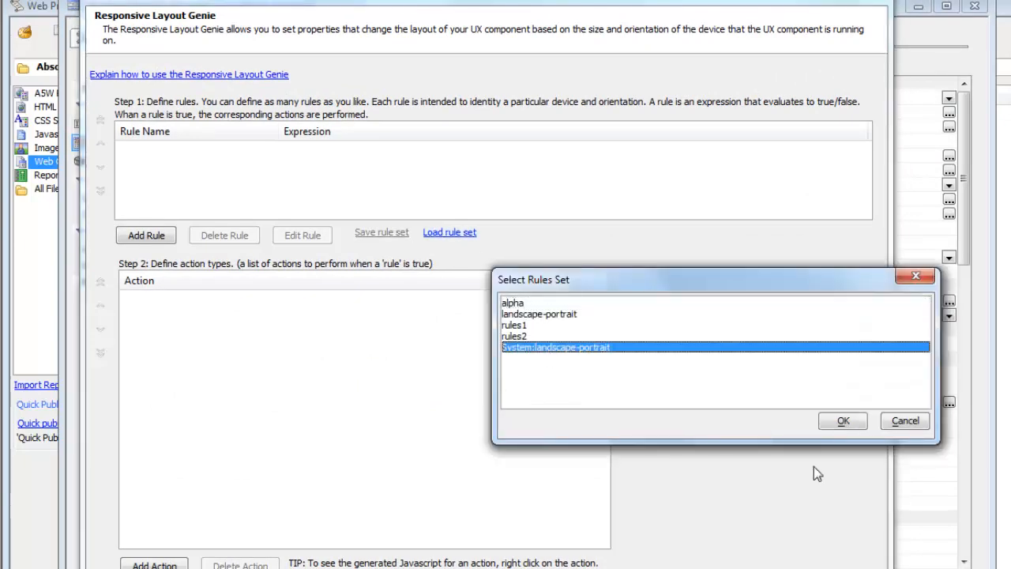
pyautogui.click(843, 420)
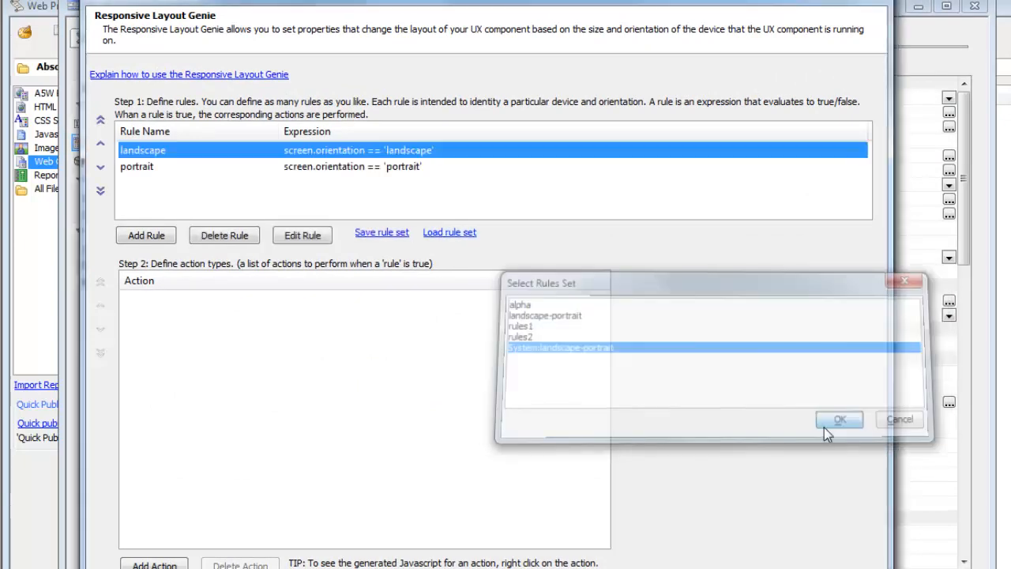
# - Add a 'Define position/size for controls in an AbsoluteLayout container' action that targets CONTAINER_1
pyautogui.click(145, 168)
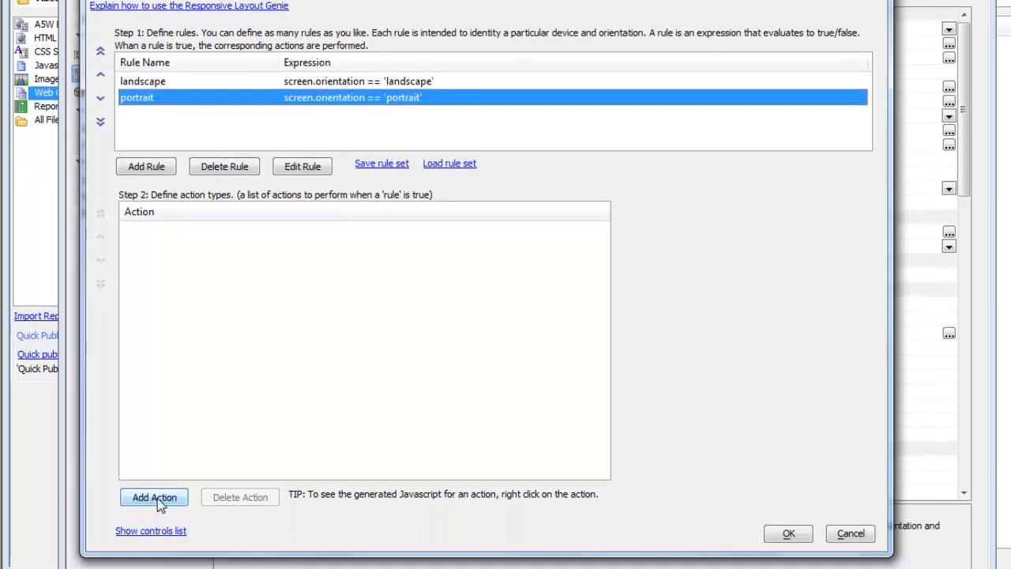
pyautogui.click(155, 566)
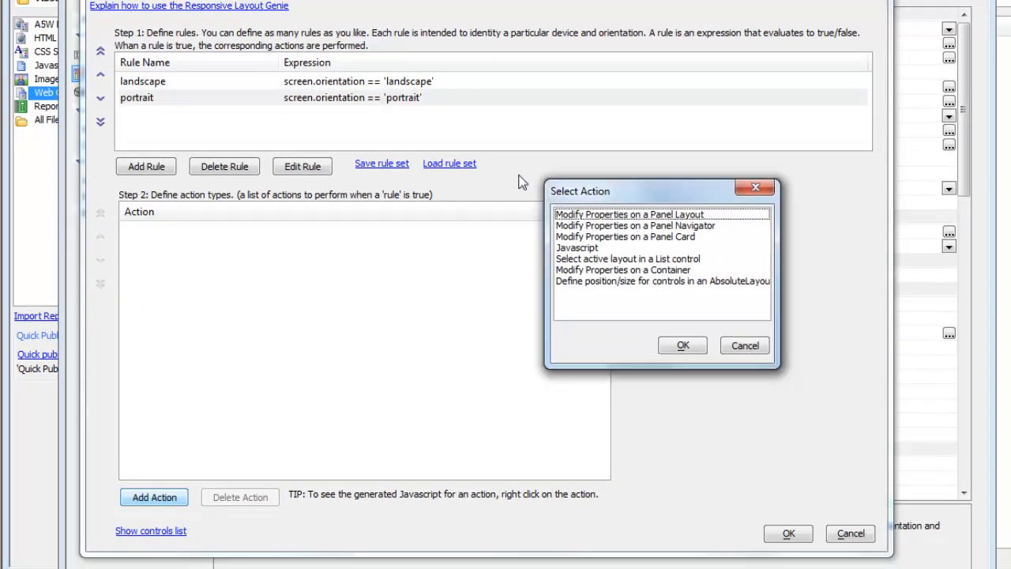
pyautogui.click(391, 202)
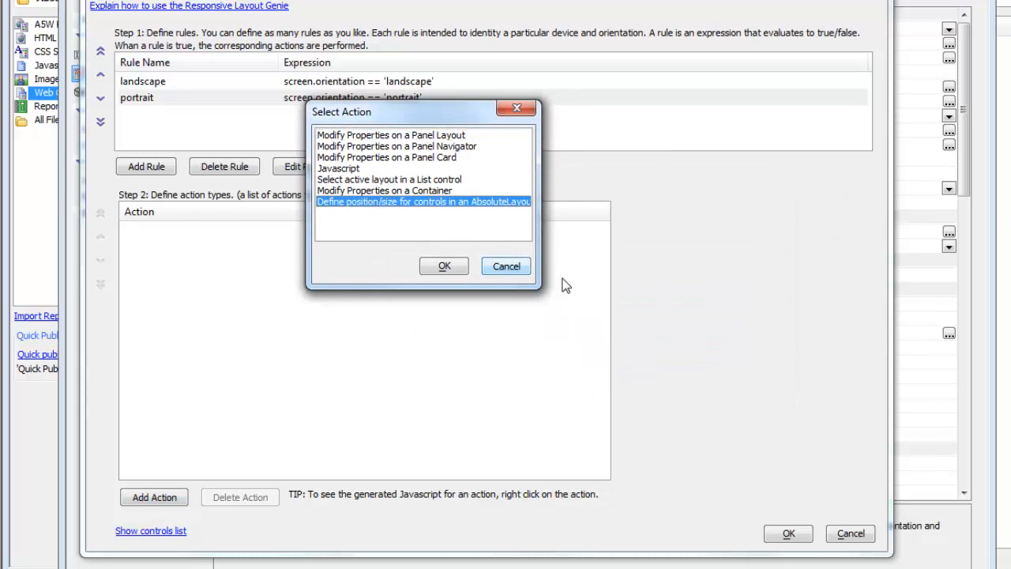
pyautogui.click(445, 267)
pyautogui.click(629, 230)
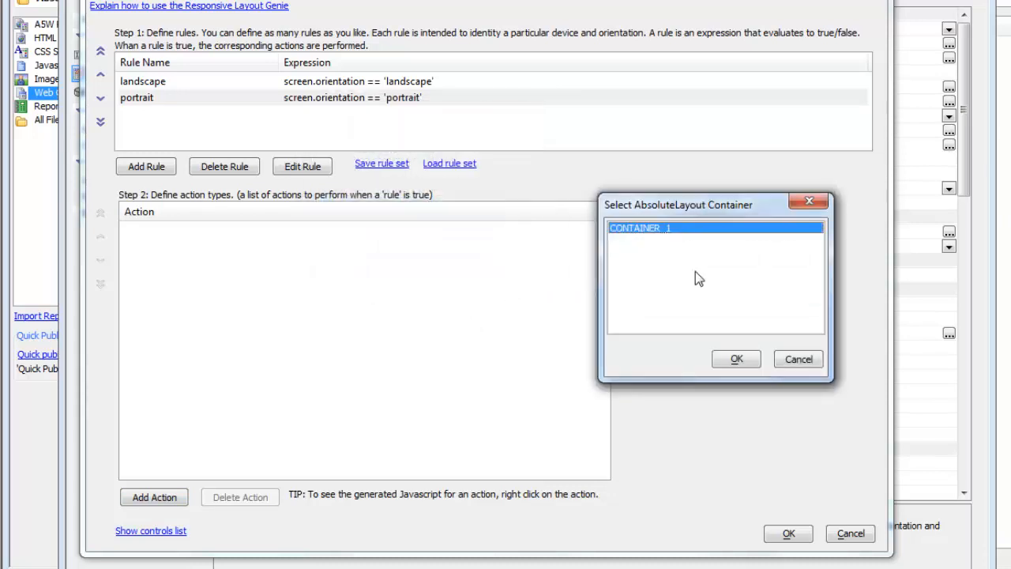
pyautogui.click(736, 360)
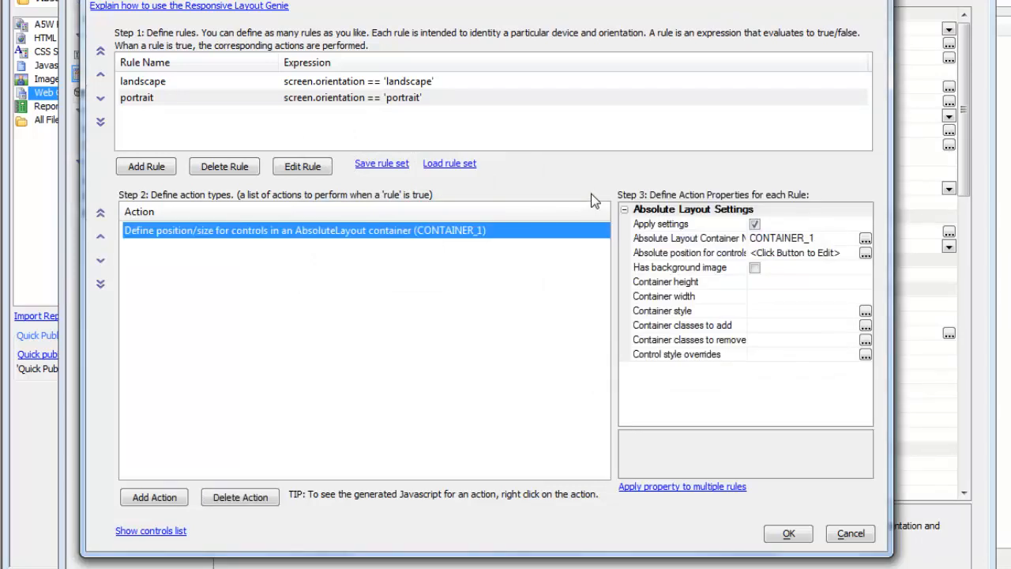
# - For the portrait rule, edit the absolute position for controls and resize the layout area to about 297 x 383 px
pyautogui.click(156, 85)
pyautogui.click(148, 100)
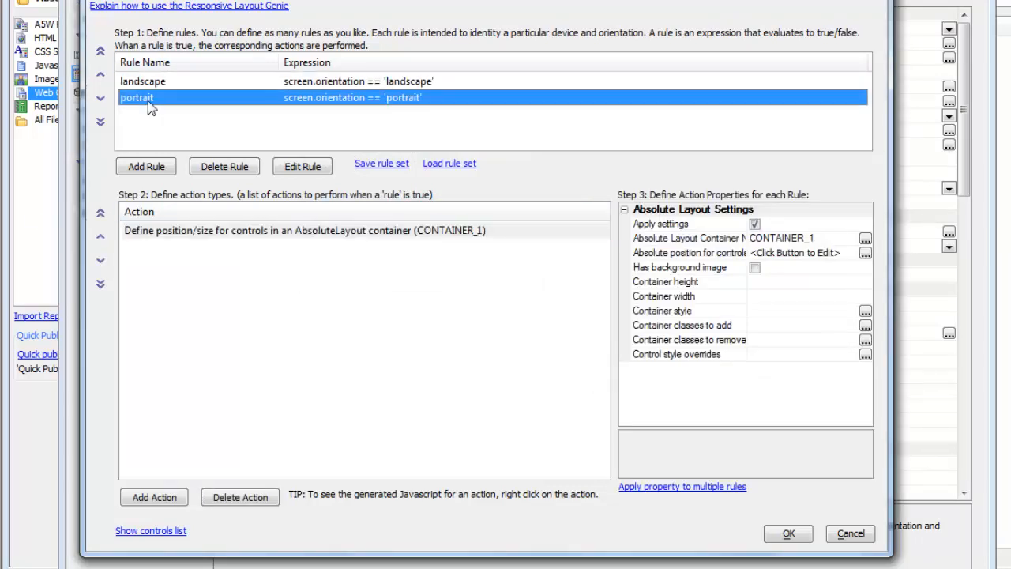
pyautogui.click(180, 234)
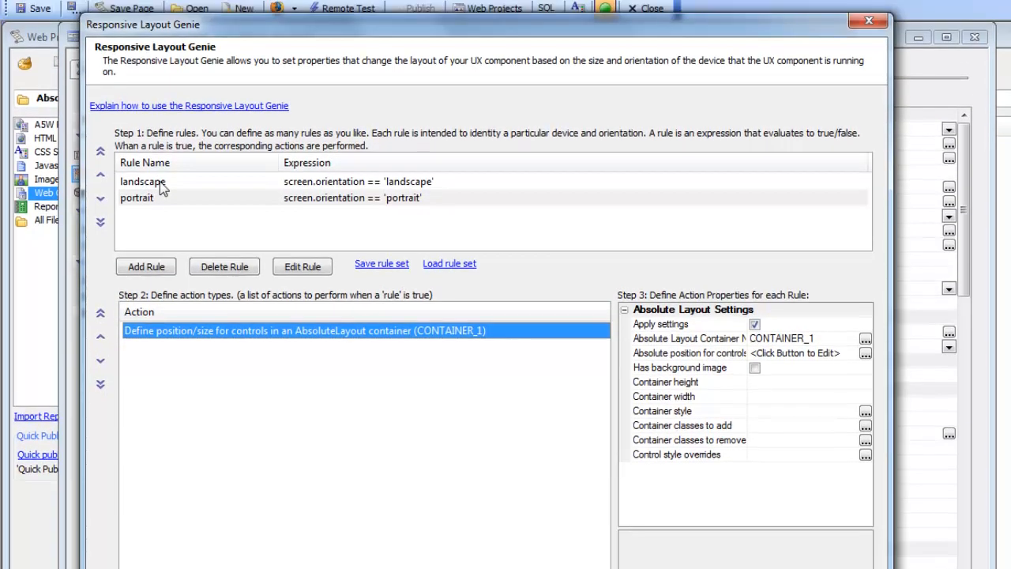
pyautogui.click(160, 80)
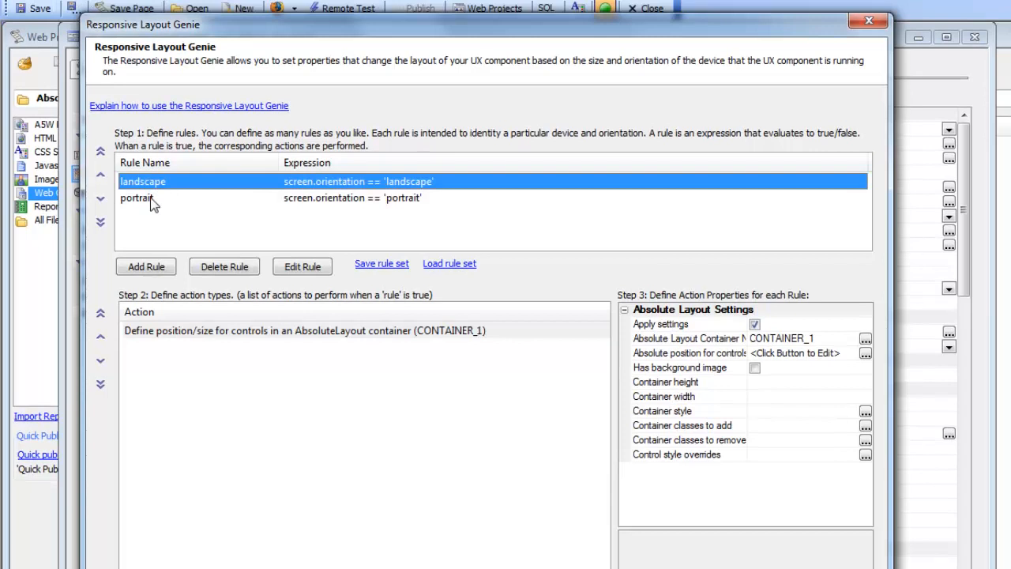
pyautogui.click(154, 203)
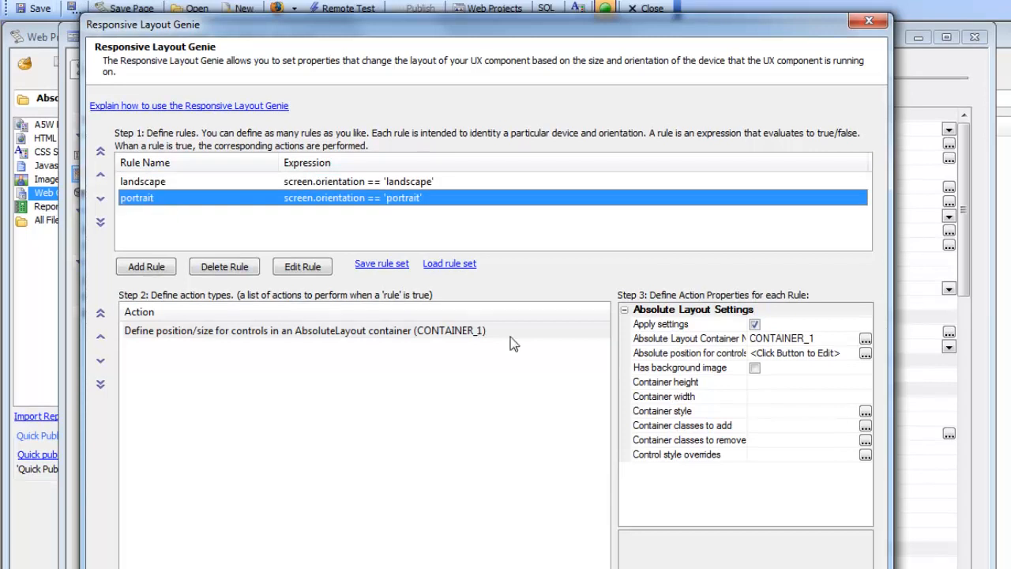
pyautogui.click(686, 356)
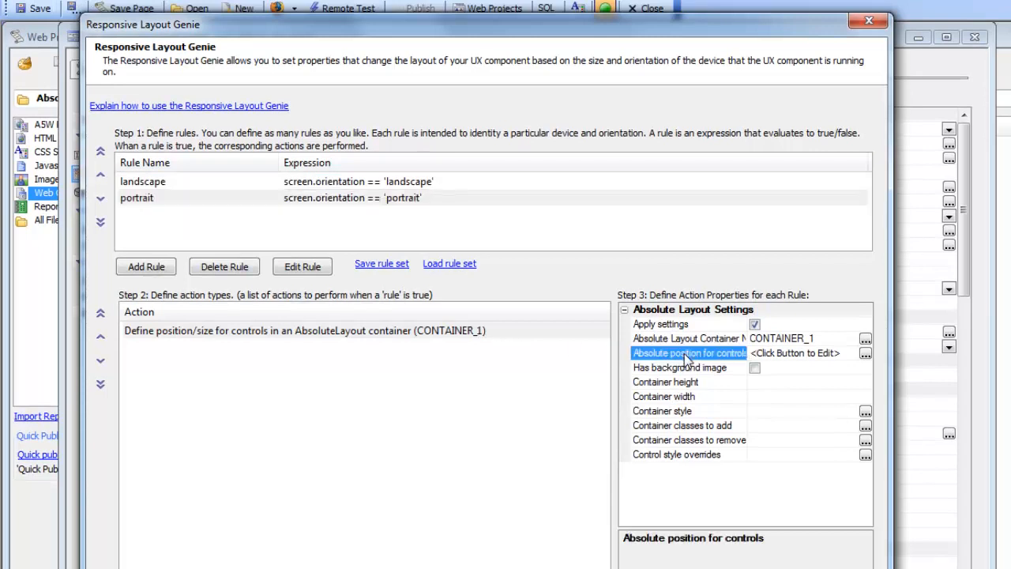
pyautogui.click(865, 354)
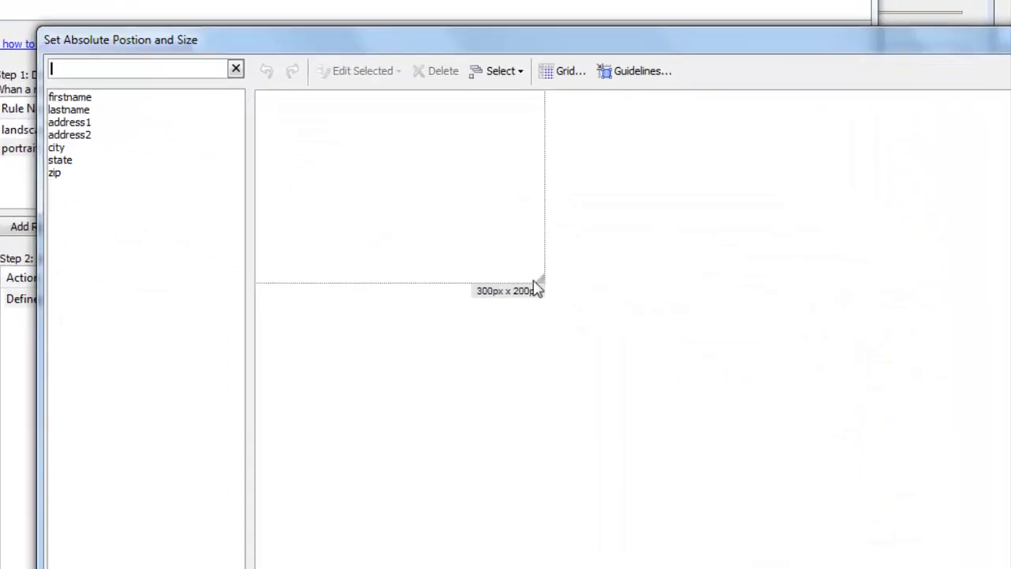
pyautogui.moveTo(541, 277); pyautogui.dragTo(537, 453)
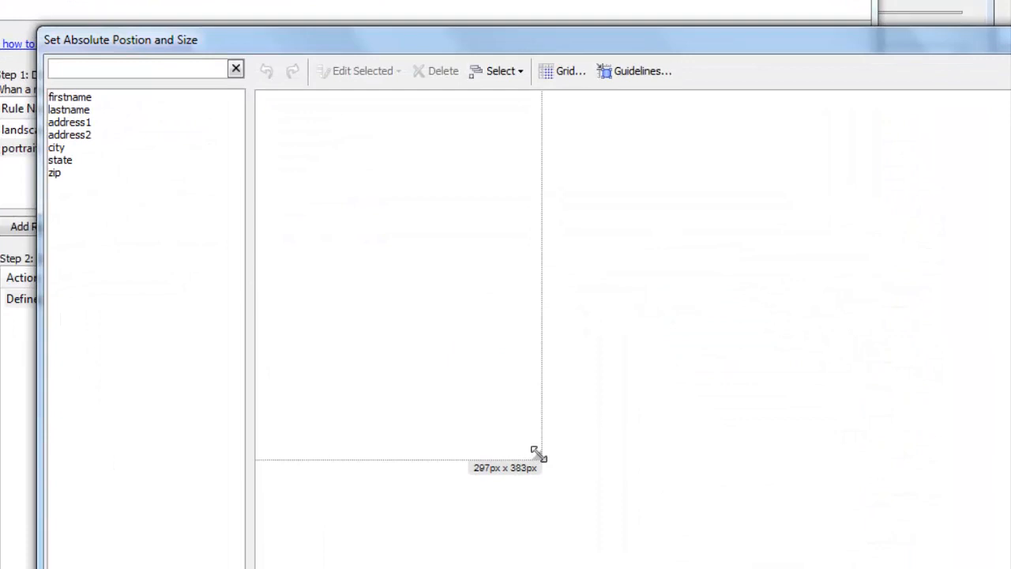
# - Draw firstname, lastname, address1, address2, city, state and zip in order down one column, with address1 about 220 x 30 px
pyautogui.click(83, 97)
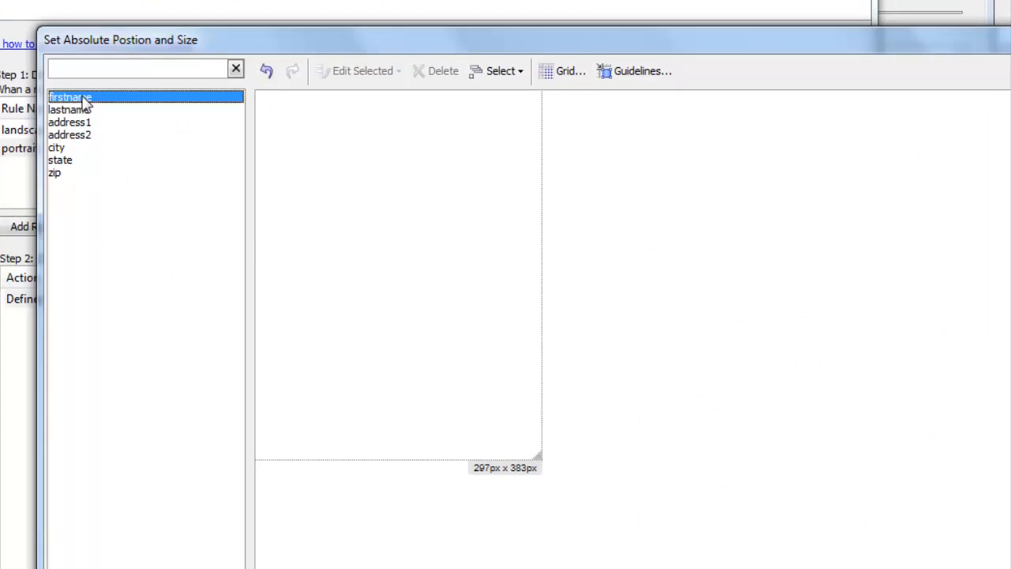
pyautogui.moveTo(280, 104)
pyautogui.mouseDown()
pyautogui.moveTo(335, 138)
pyautogui.moveTo(508, 133)
pyautogui.mouseUp()
pyautogui.moveTo(284, 147); pyautogui.dragTo(497, 185)
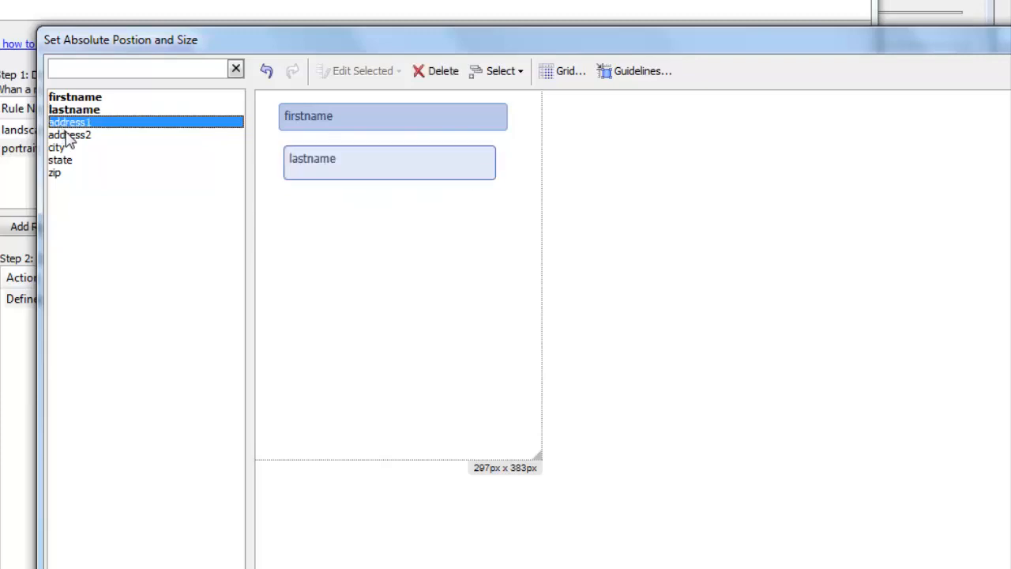
pyautogui.moveTo(285, 199); pyautogui.dragTo(497, 231)
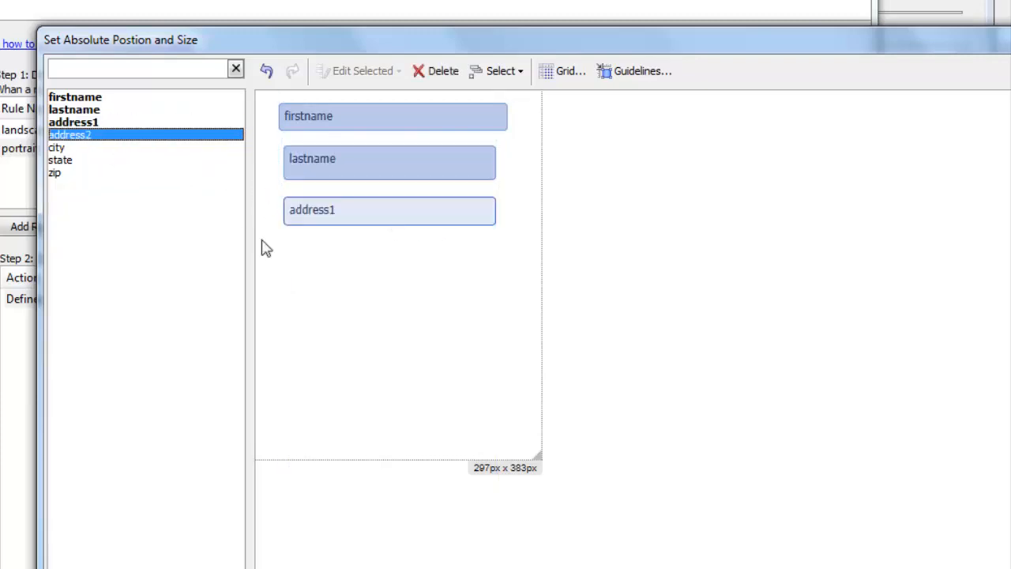
pyautogui.moveTo(285, 246); pyautogui.dragTo(497, 276)
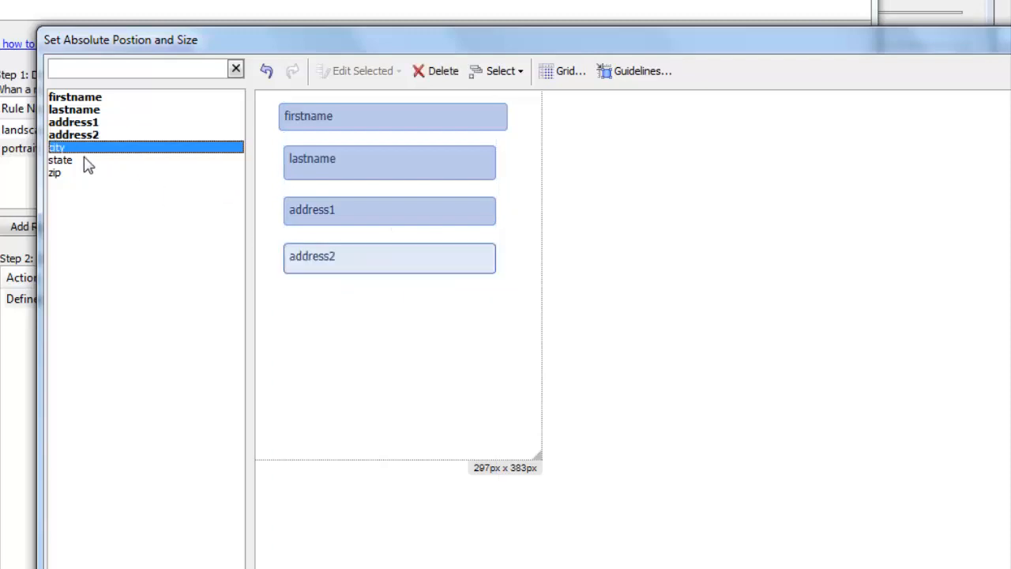
pyautogui.moveTo(285, 291); pyautogui.dragTo(495, 320)
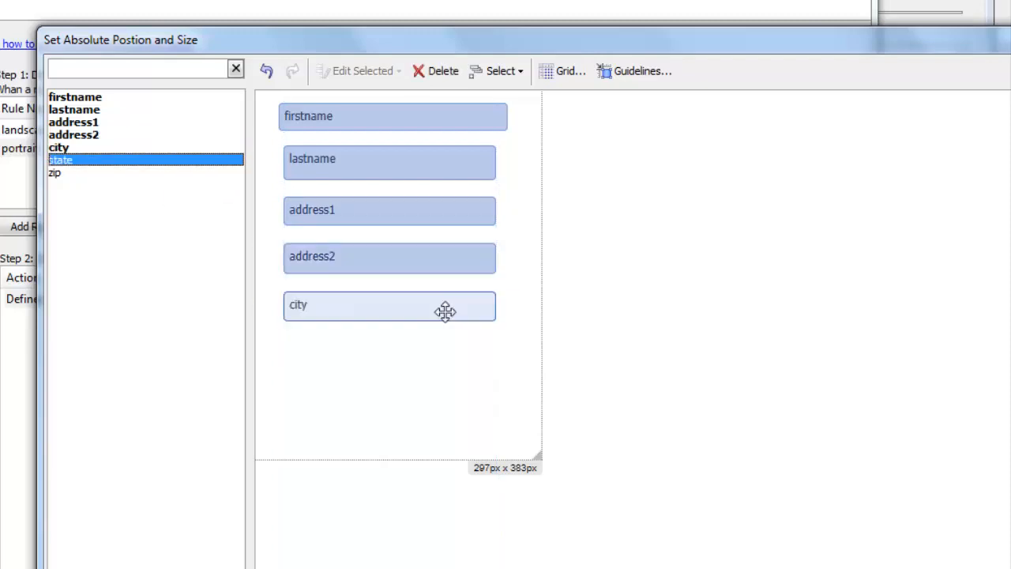
pyautogui.moveTo(287, 341); pyautogui.dragTo(491, 379)
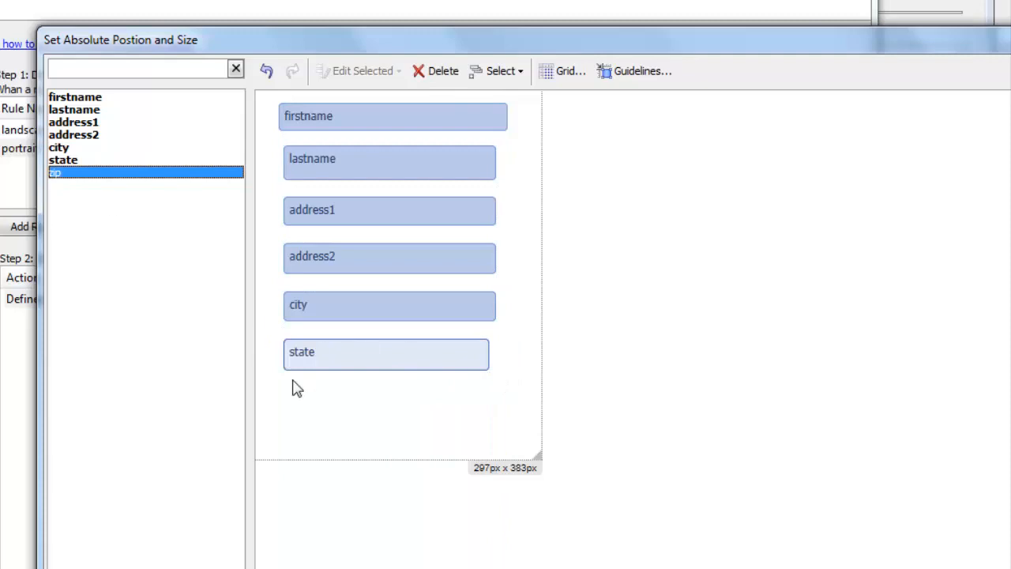
pyautogui.moveTo(288, 386); pyautogui.dragTo(487, 431)
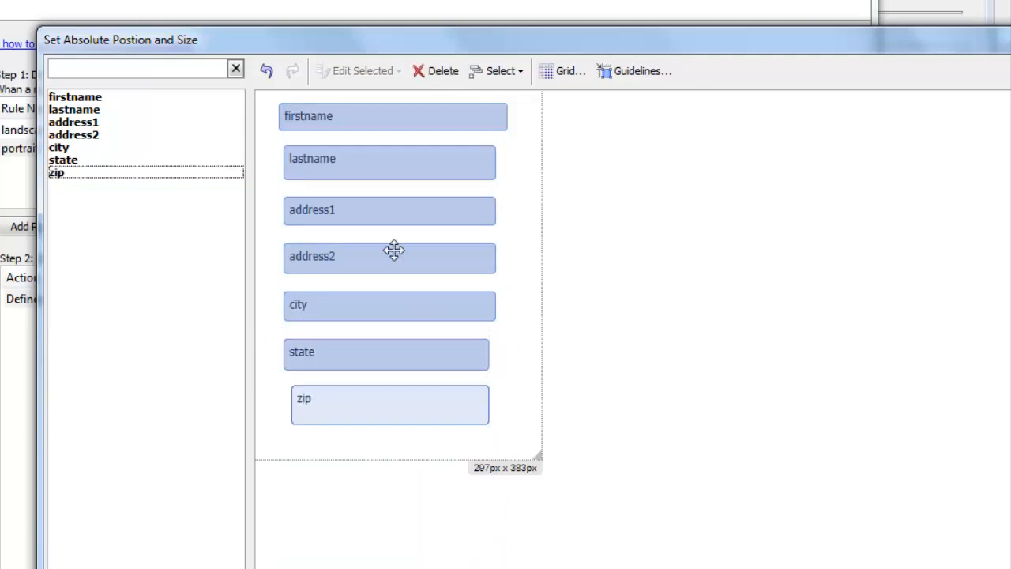
# - Select all seven fields from firstname down to zip and match their widths to the first selected field
pyautogui.click(366, 124)
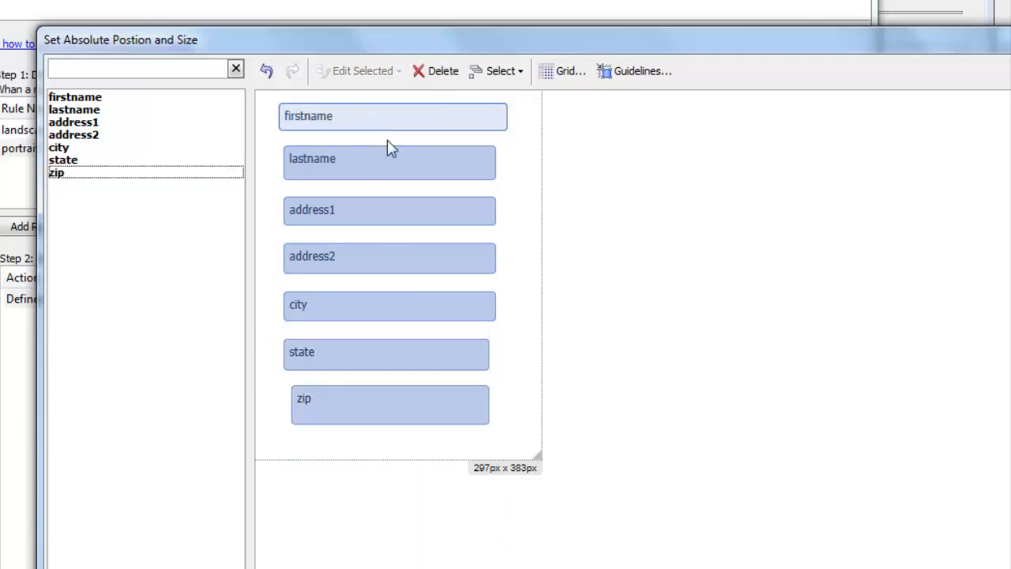
pyautogui.keyDown('ctrl'); pyautogui.click(377, 162); pyautogui.keyUp('ctrl')
pyautogui.keyDown('ctrl'); pyautogui.click(377, 215); pyautogui.keyUp('ctrl')
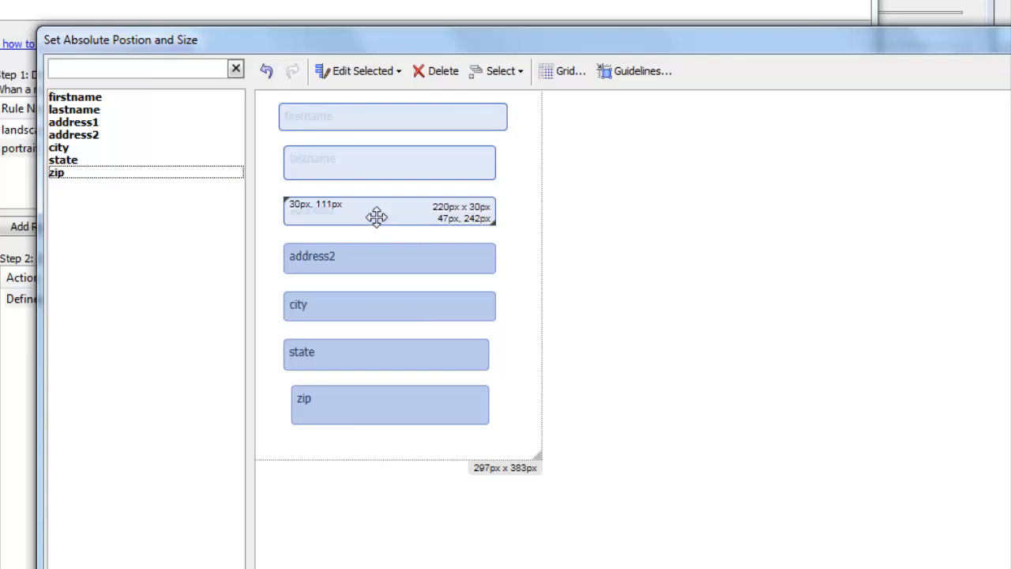
pyautogui.keyDown('ctrl'); pyautogui.click(371, 255); pyautogui.keyUp('ctrl')
pyautogui.keyDown('ctrl'); pyautogui.click(361, 309); pyautogui.keyUp('ctrl')
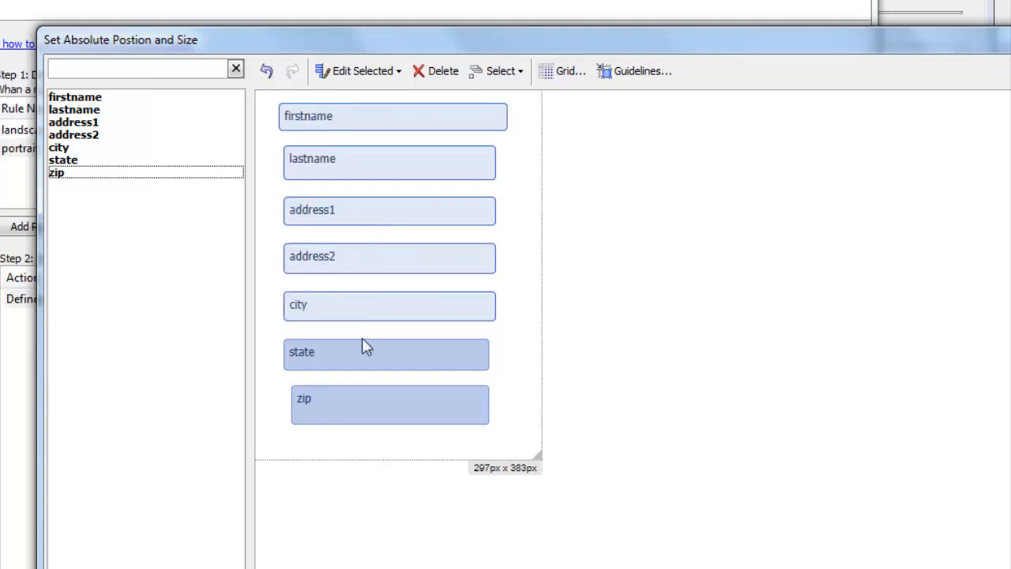
pyautogui.keyDown('ctrl'); pyautogui.click(369, 349); pyautogui.keyUp('ctrl')
pyautogui.keyDown('ctrl'); pyautogui.click(379, 405); pyautogui.keyUp('ctrl')
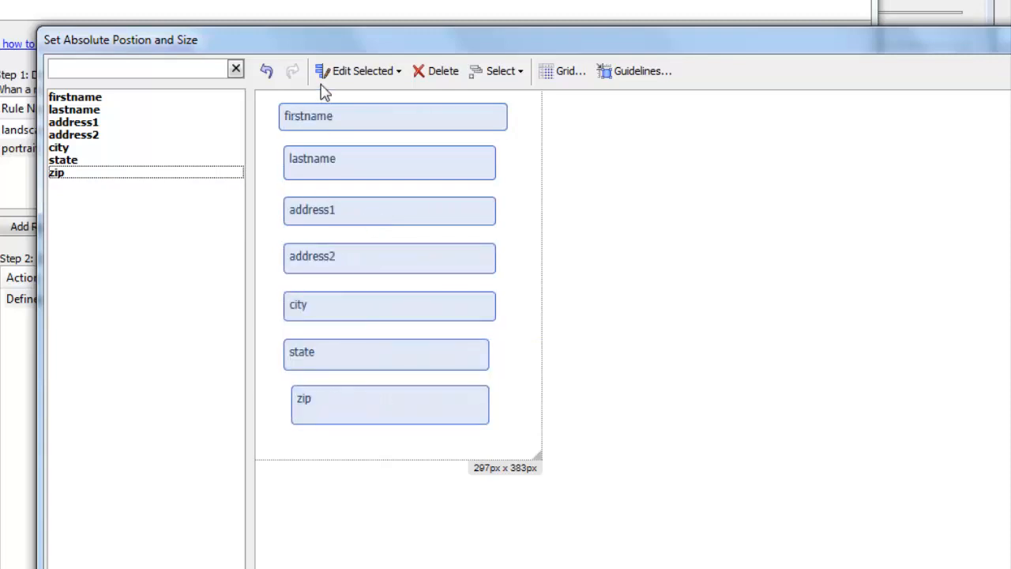
pyautogui.click(368, 79)
pyautogui.moveTo(484, 300)
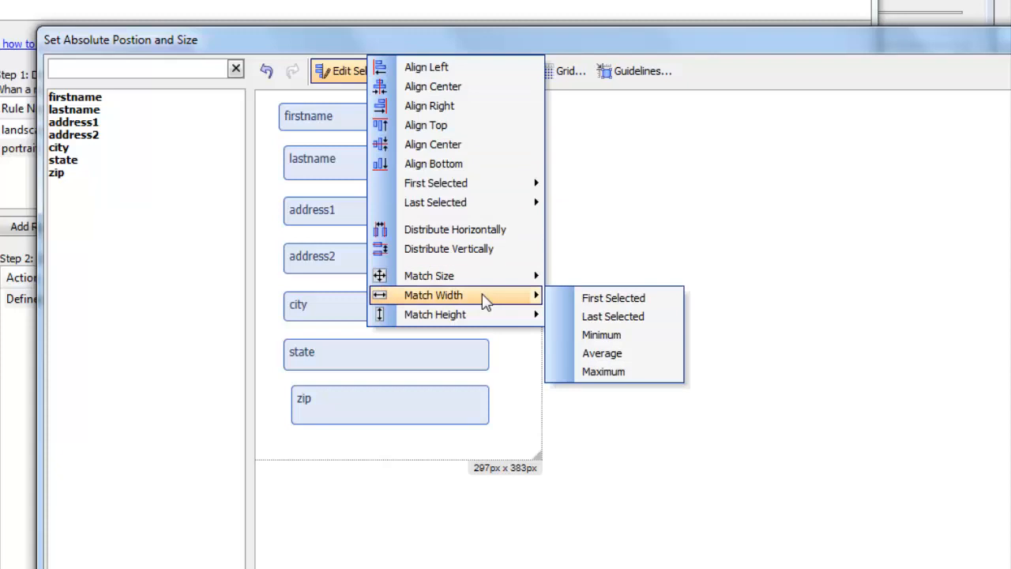
pyautogui.click(621, 307)
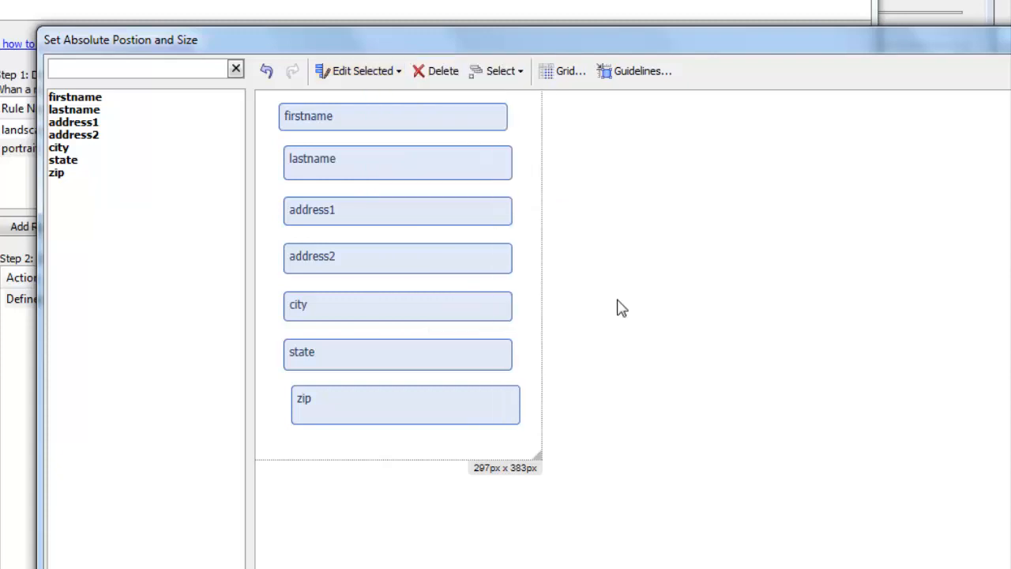
# - Match the heights of the seven selected fields to the first selected field
pyautogui.click(355, 73)
pyautogui.moveTo(479, 316)
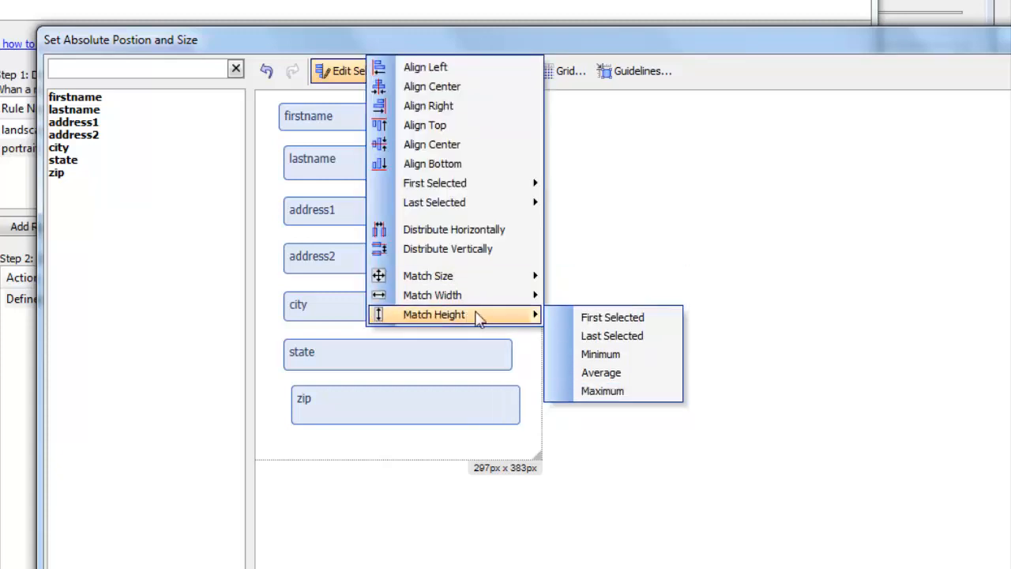
pyautogui.click(594, 322)
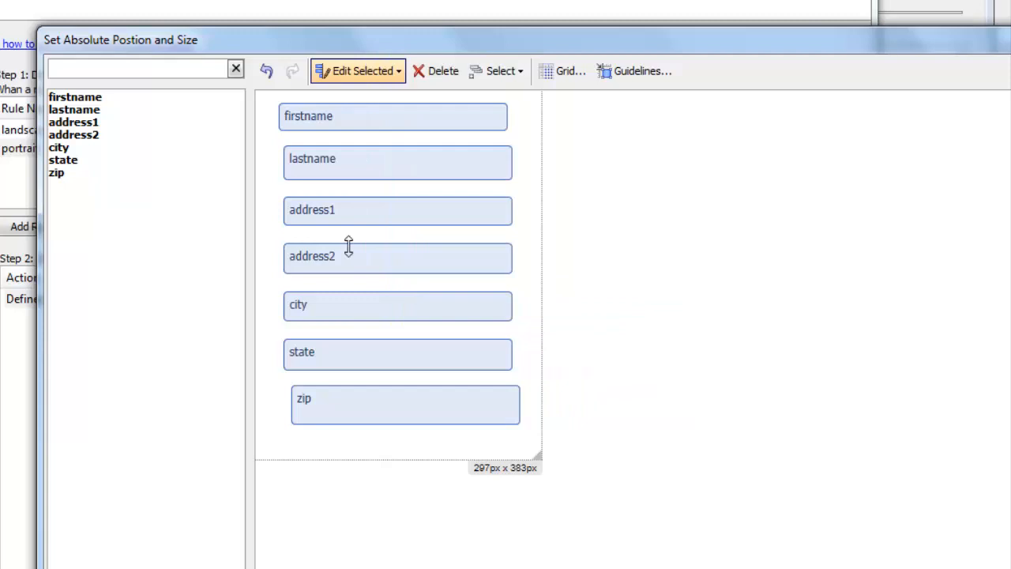
# - Align the left edges of the seven selected fields to the first selected field and accept the portrait layout
pyautogui.click(346, 79)
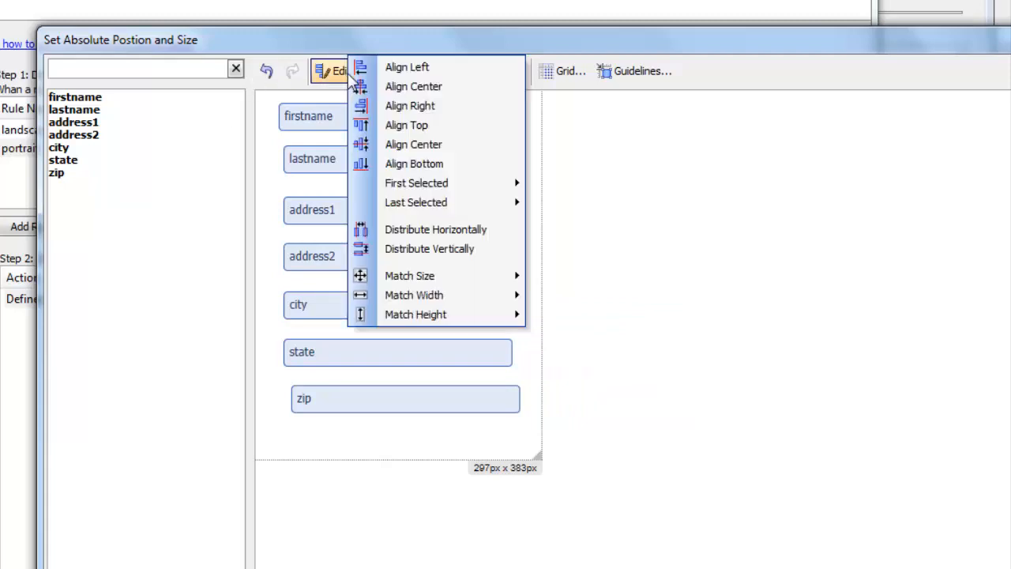
pyautogui.moveTo(474, 195)
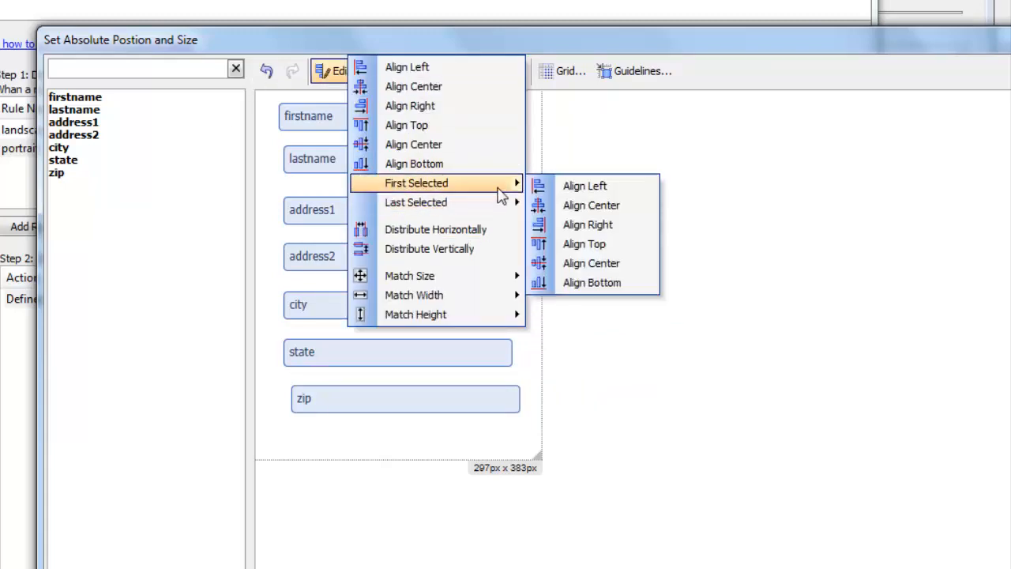
pyautogui.click(581, 188)
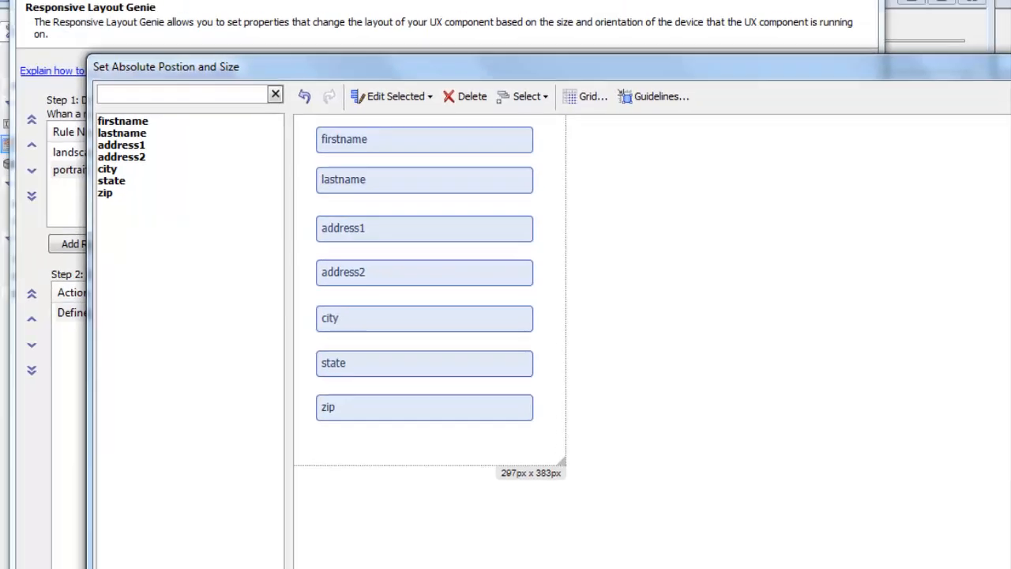
pyautogui.click(267, 565)
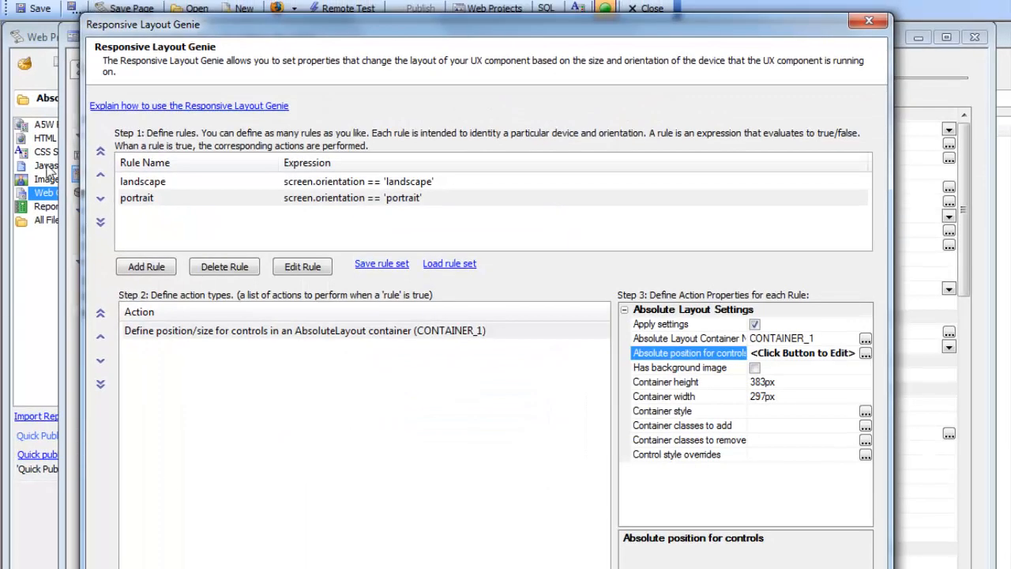
# - For the landscape rule, edit the absolute position for controls and resize the layout area to about 709 x 241 px
pyautogui.click(146, 183)
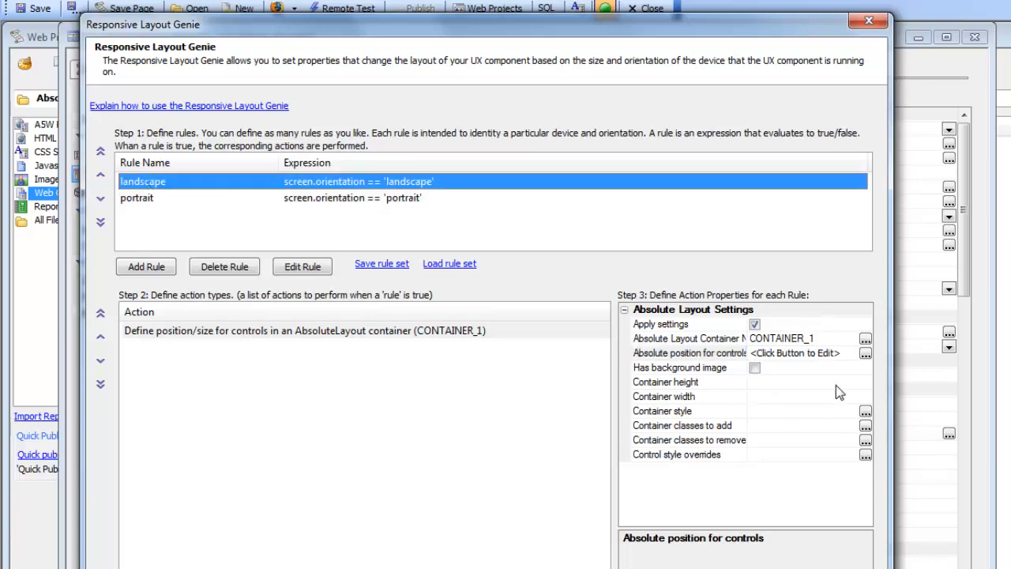
pyautogui.click(865, 355)
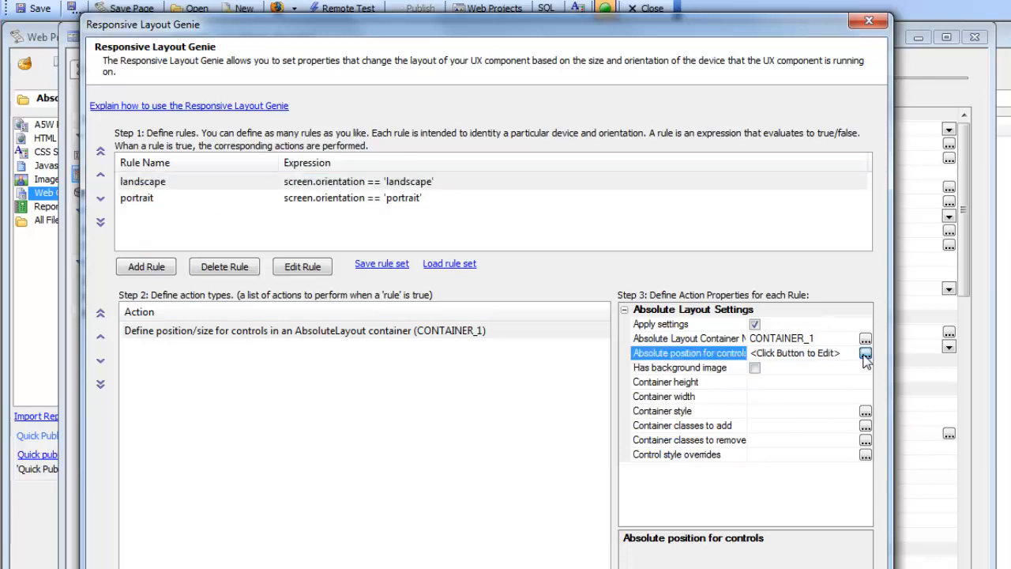
pyautogui.click(866, 354)
pyautogui.moveTo(594, 314); pyautogui.dragTo(948, 348)
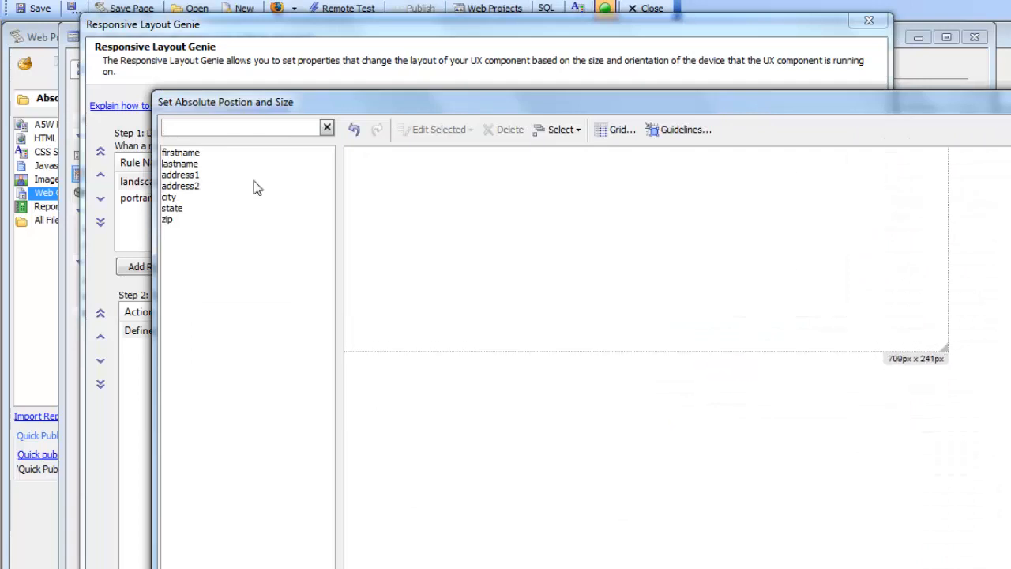
# - Draw firstname and lastname side by side with their tops level, and address1 below spanning both, about 537 x 32 px
pyautogui.click(197, 154)
pyautogui.moveTo(361, 168); pyautogui.dragTo(811, 196)
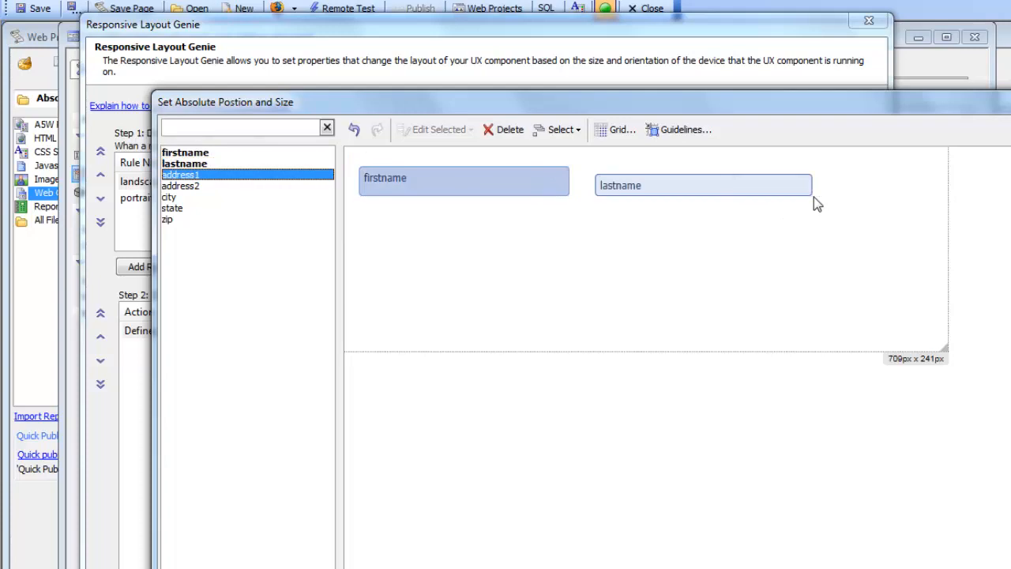
pyautogui.moveTo(728, 175); pyautogui.dragTo(727, 168)
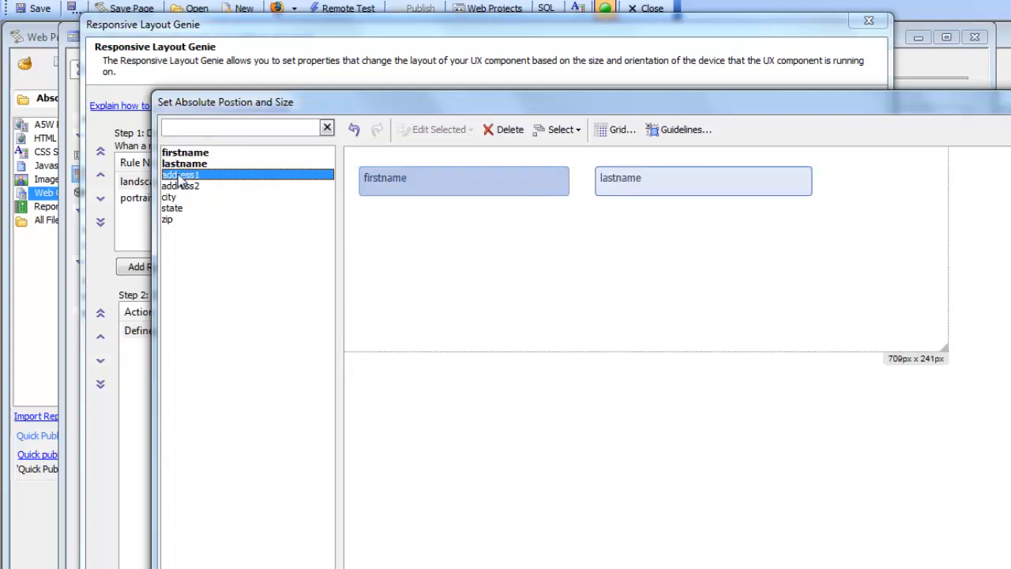
pyautogui.moveTo(359, 206); pyautogui.dragTo(816, 232)
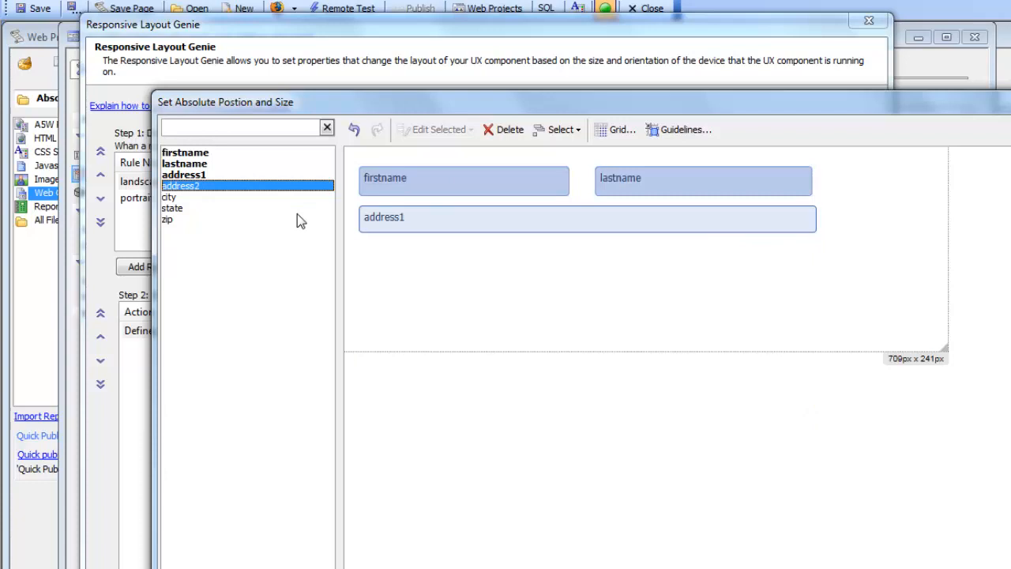
# - Draw city, state and zip in a row below address1, and widen lastname to end level with address1's right edge
pyautogui.click(174, 197)
pyautogui.moveTo(355, 254); pyautogui.dragTo(537, 276)
pyautogui.moveTo(570, 246); pyautogui.dragTo(815, 278)
pyautogui.click(800, 188)
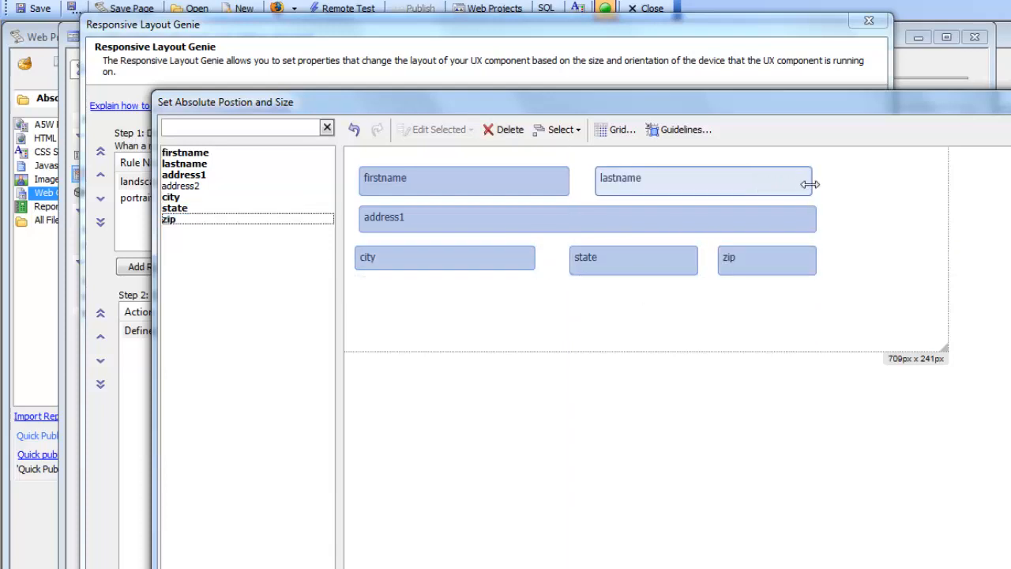
pyautogui.moveTo(810, 184); pyautogui.dragTo(816, 186)
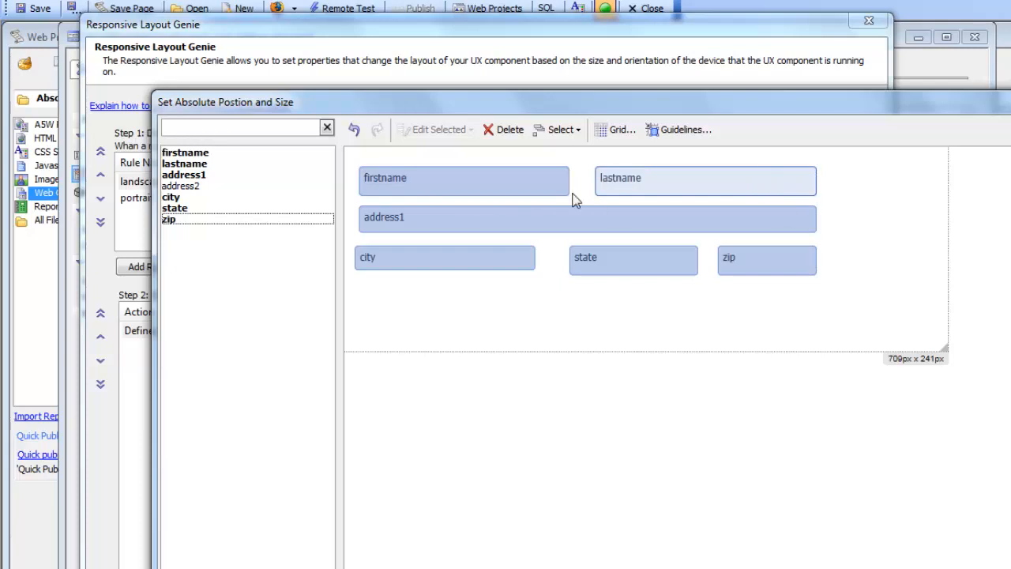
# - Match the heights of all six placed fields to firstname as the first selected, and accept the landscape layout and responsive settings
pyautogui.click(488, 189)
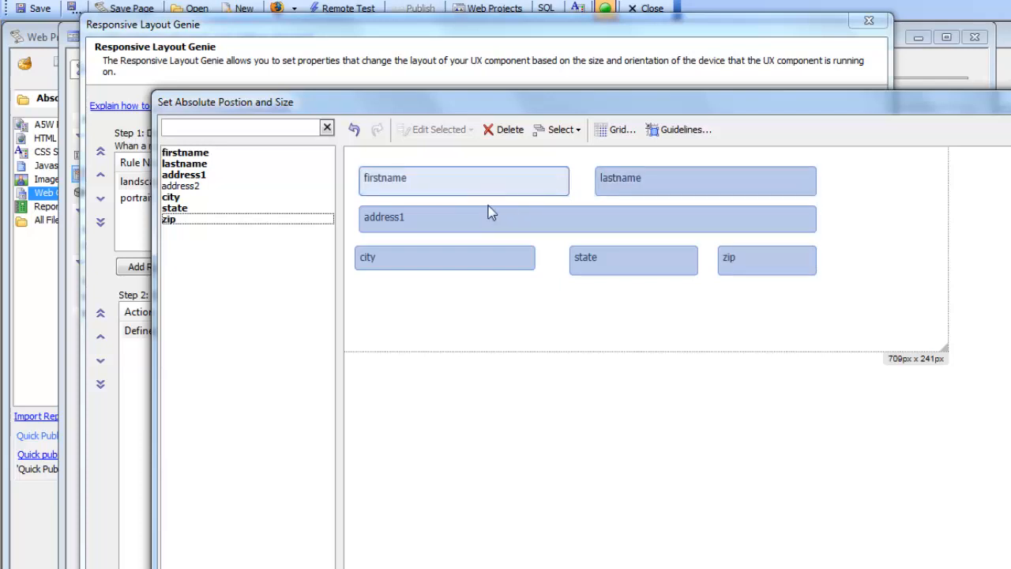
pyautogui.keyDown('ctrl'); pyautogui.click(624, 186); pyautogui.keyUp('ctrl')
pyautogui.keyDown('ctrl'); pyautogui.click(601, 215); pyautogui.keyUp('ctrl')
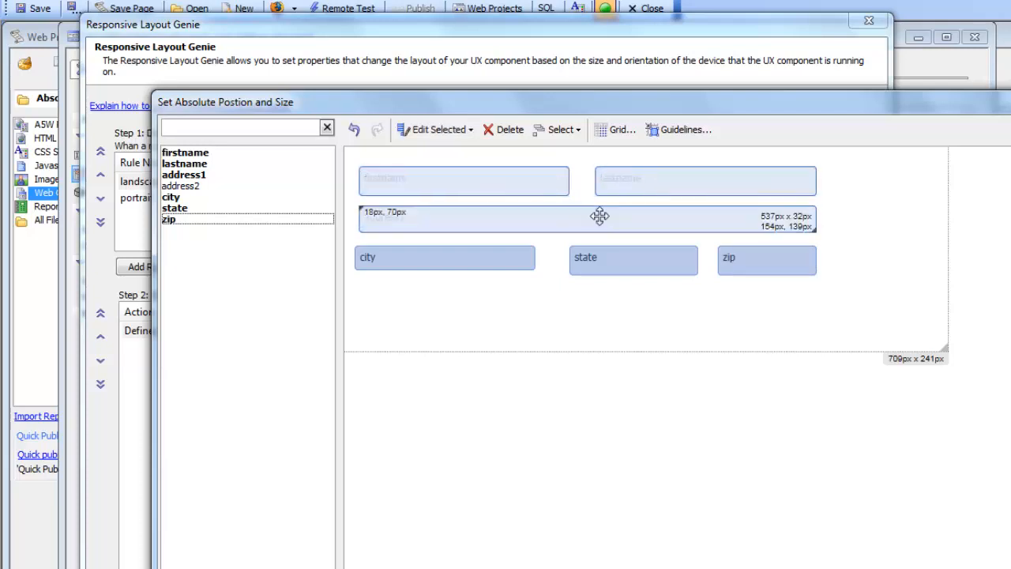
pyautogui.click(476, 277)
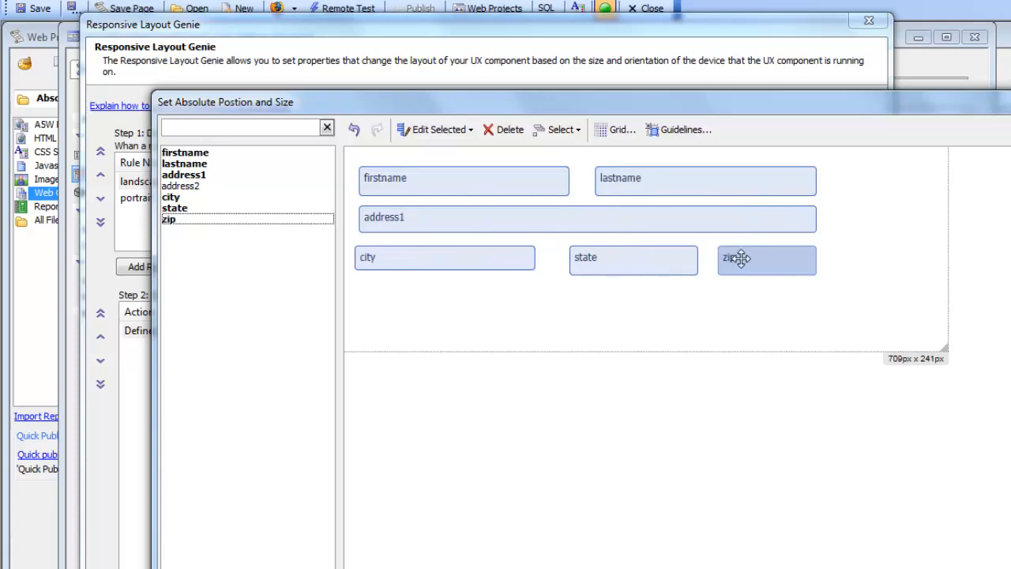
pyautogui.click(419, 130)
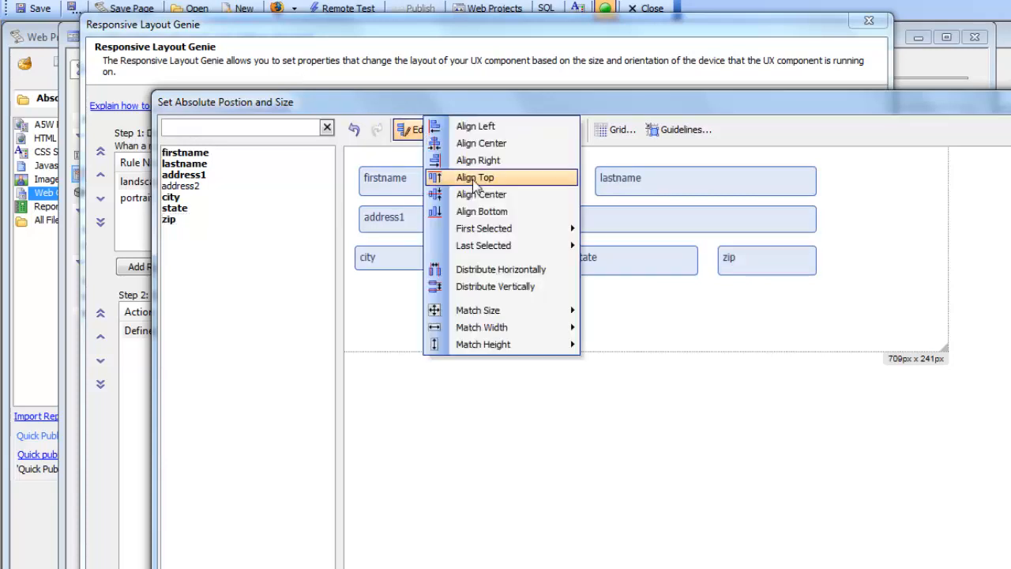
pyautogui.moveTo(506, 344)
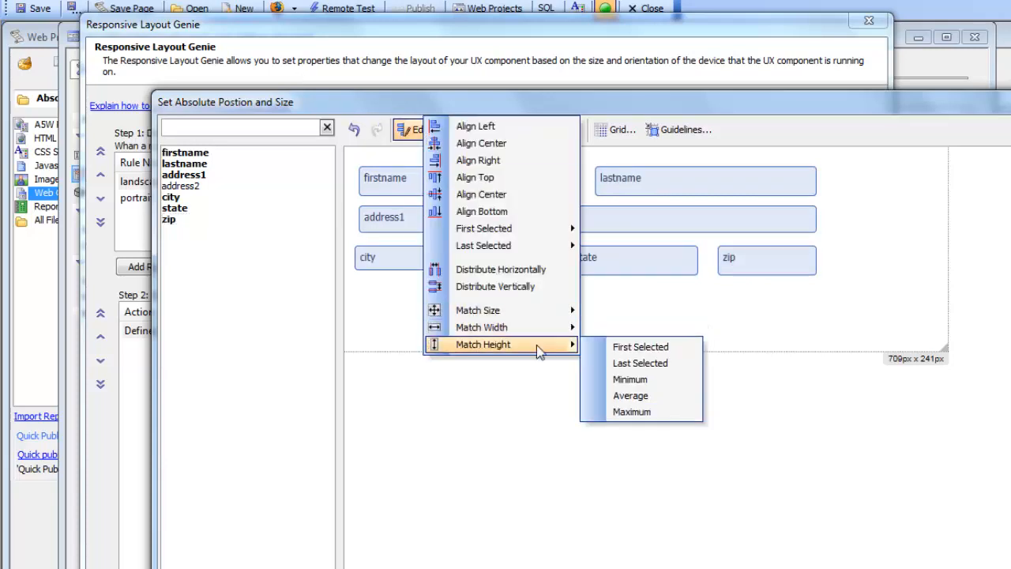
pyautogui.click(638, 347)
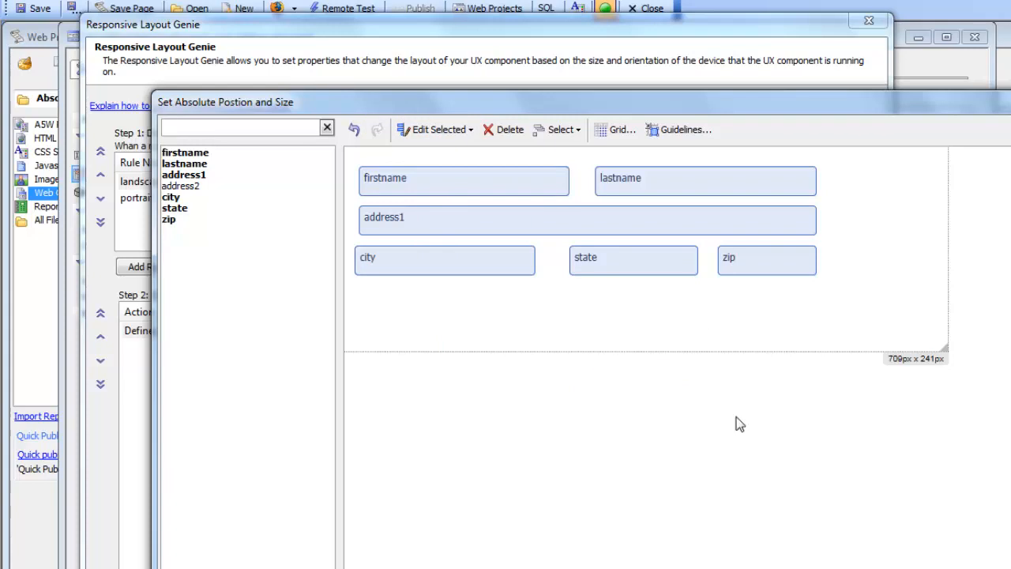
pyautogui.press('Escape')
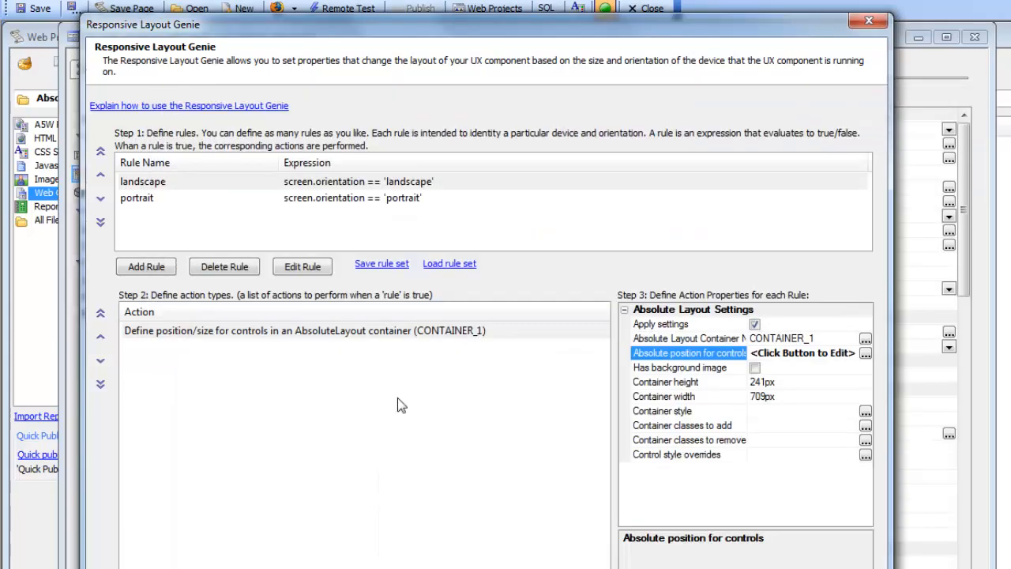
pyautogui.press('Return')
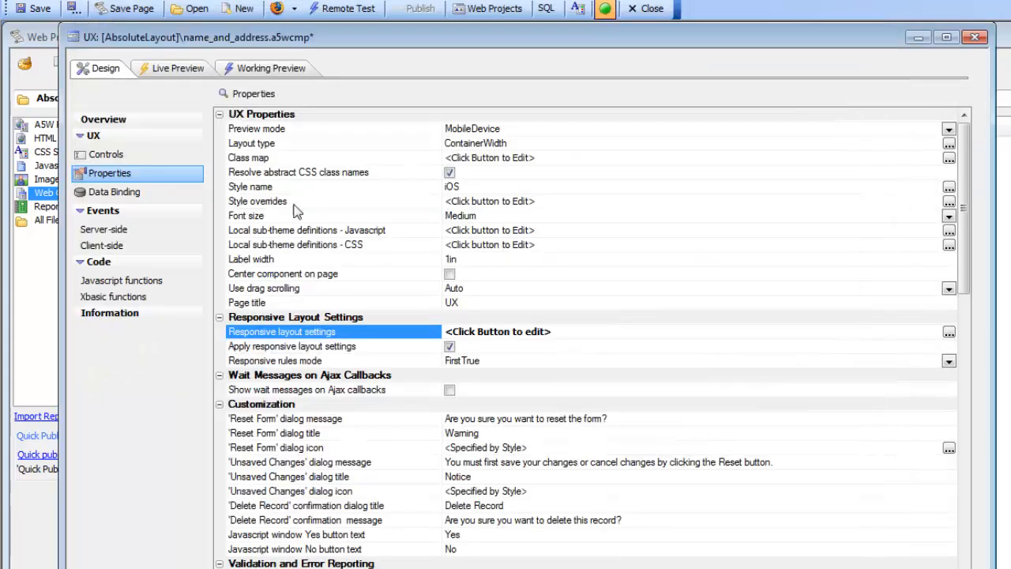
# - Check the form in the Working Preview on iPhone 4 (vertical) and iPhone 4 (horizontal)
pyautogui.click(277, 69)
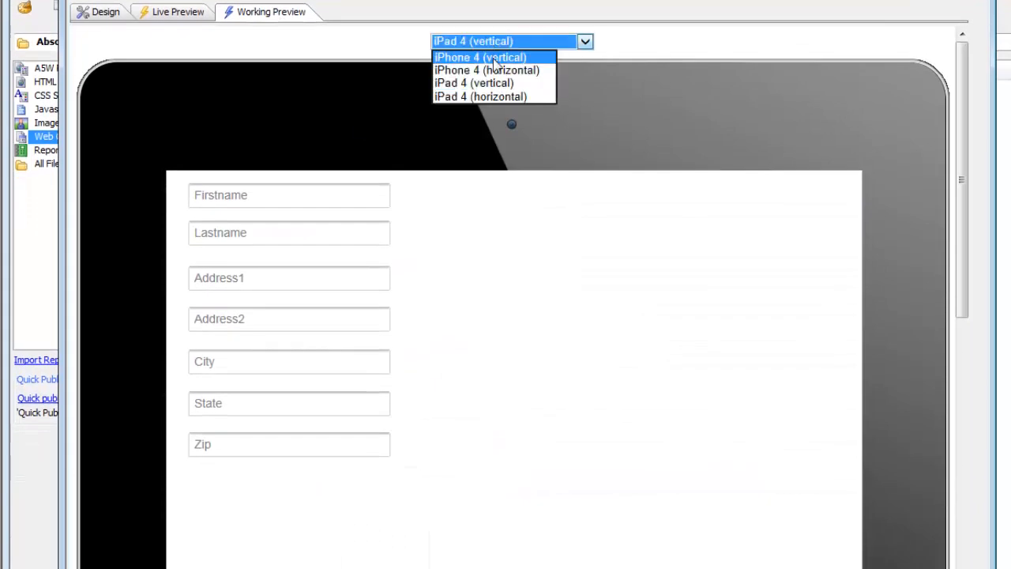
pyautogui.click(495, 63)
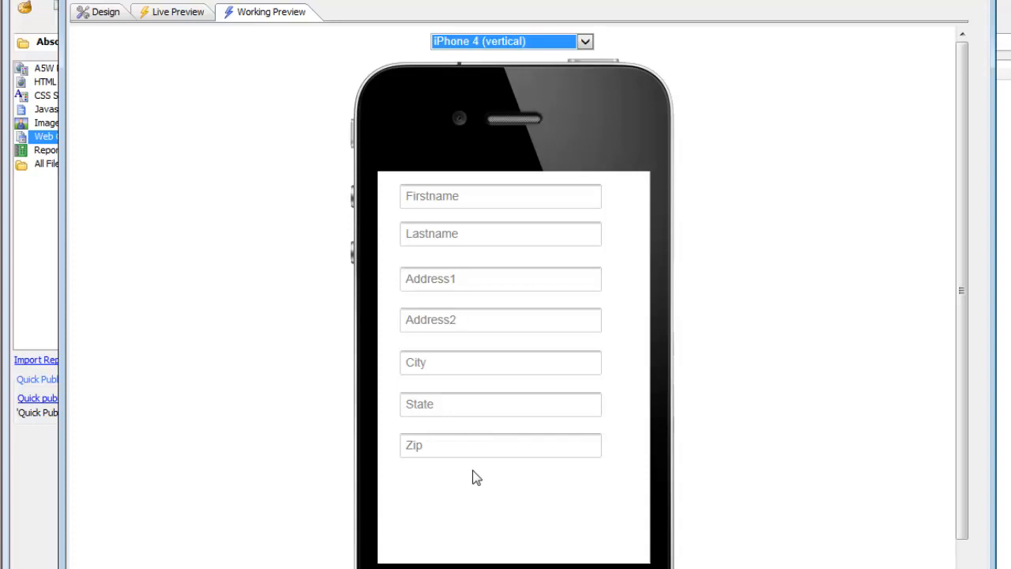
pyautogui.click(499, 48)
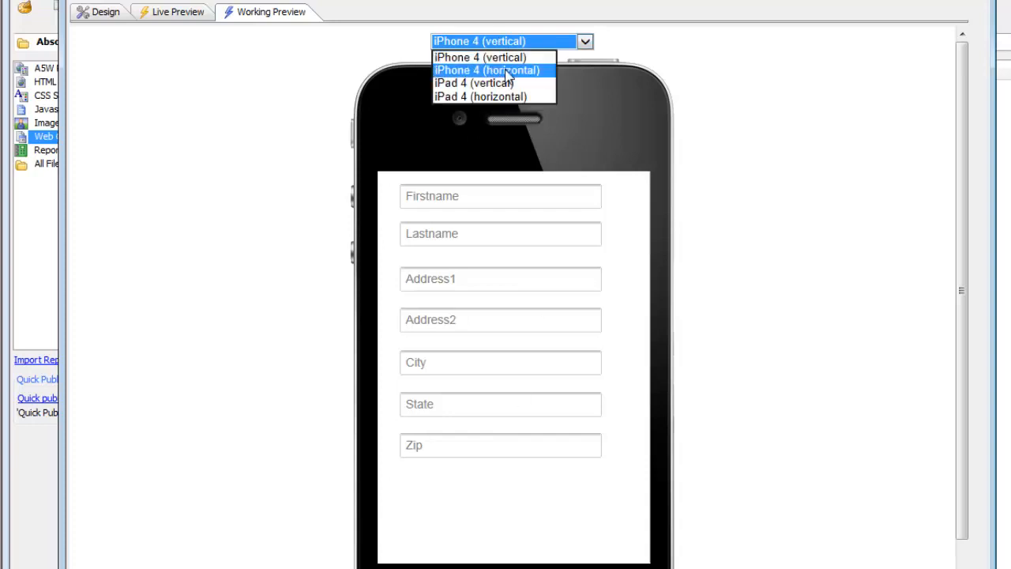
pyautogui.click(506, 72)
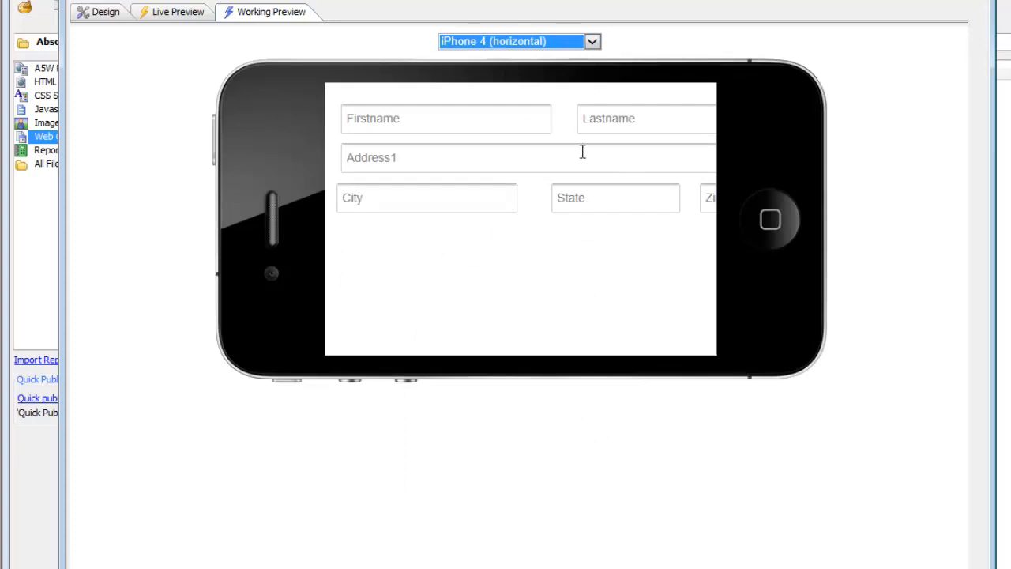
# - Check the form's preview on iPad 4 (vertical) and iPad 4 (horizontal)
pyautogui.click(499, 46)
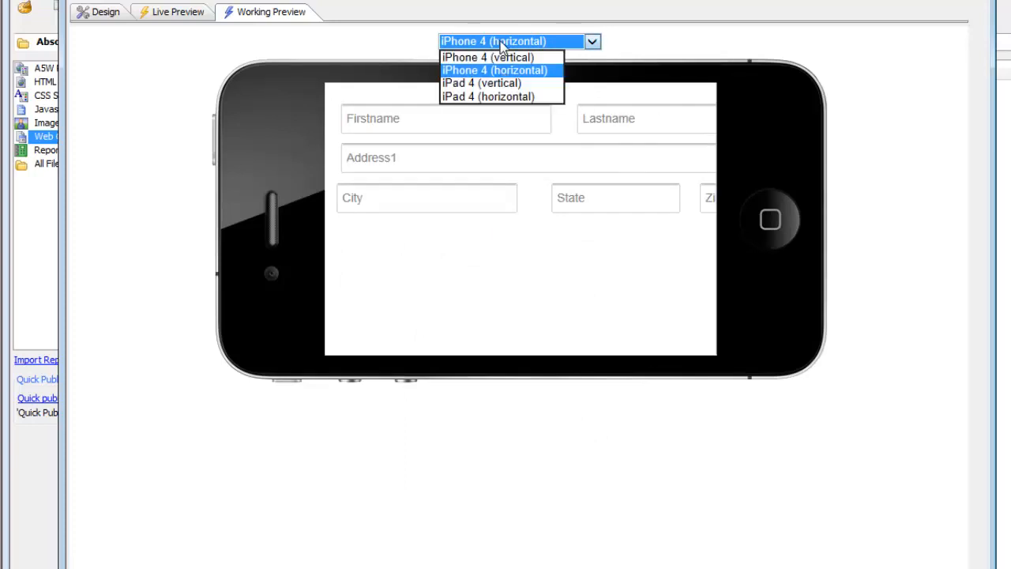
pyautogui.click(501, 82)
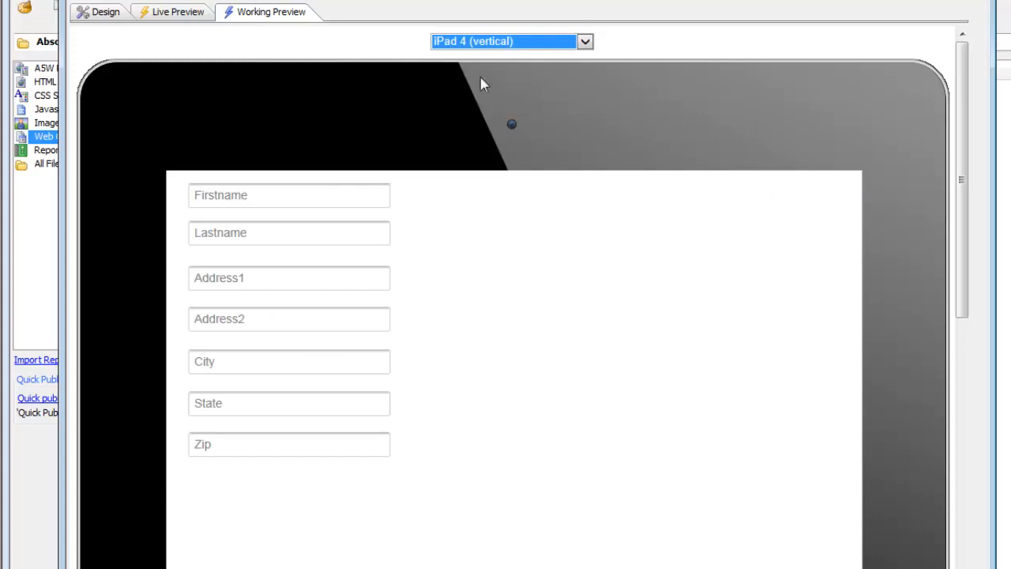
pyautogui.click(491, 46)
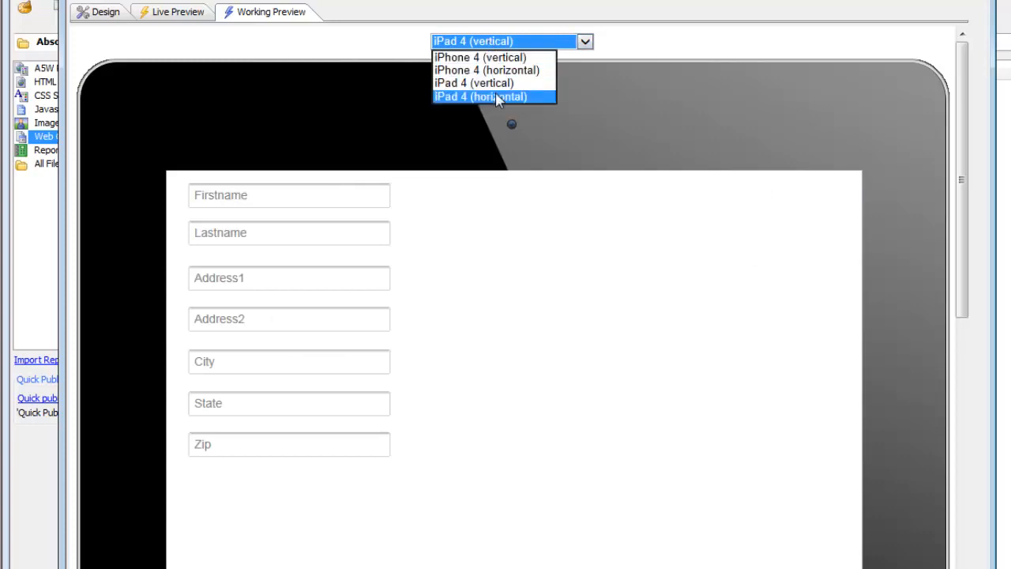
pyautogui.click(497, 96)
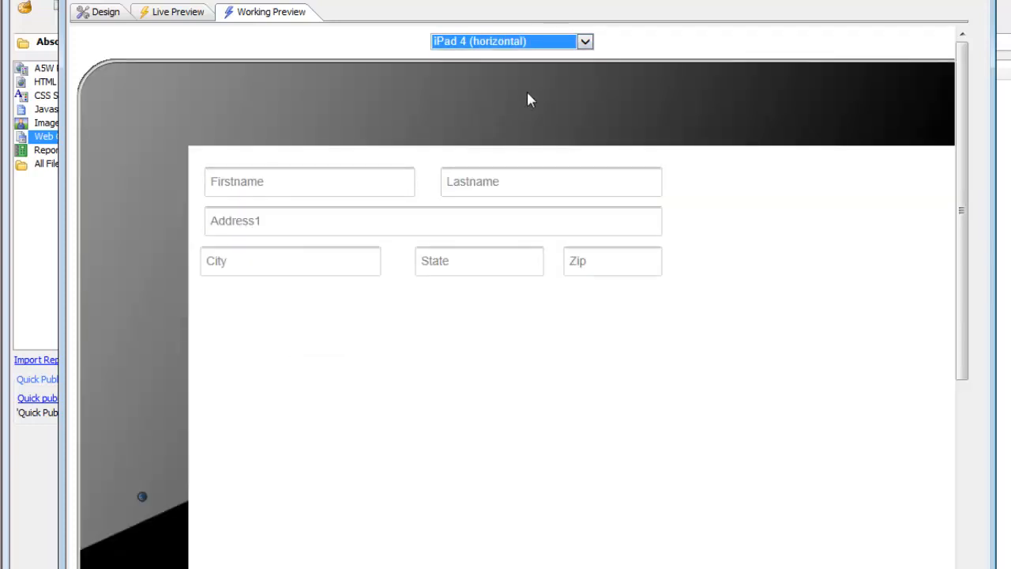